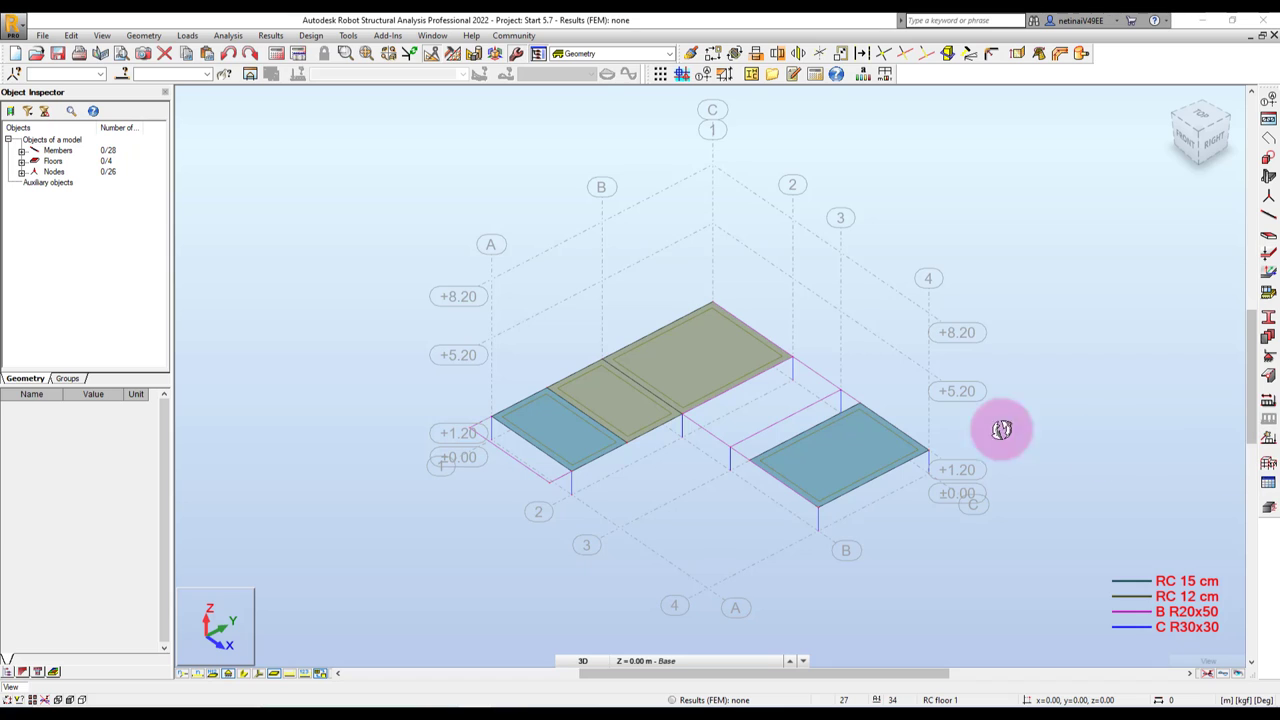
# Reposition the 3D frame view and bring up the Geometry menu
pyautogui.moveTo(914, 286); pyautogui.dragTo(878, 327, button='middle')
pyautogui.scroll(-1, 860, 320)
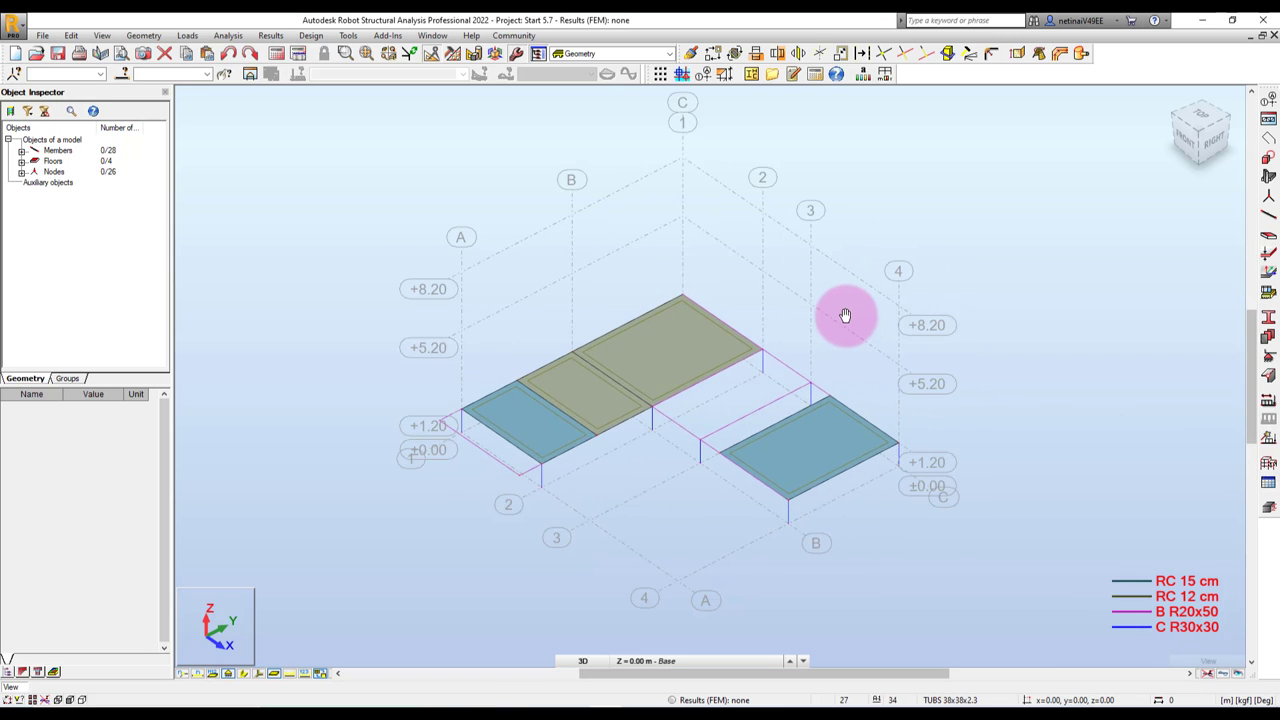
pyautogui.scroll(2, 838, 323)
pyautogui.scroll(-1, 845, 310)
pyautogui.scroll(1, 851, 297)
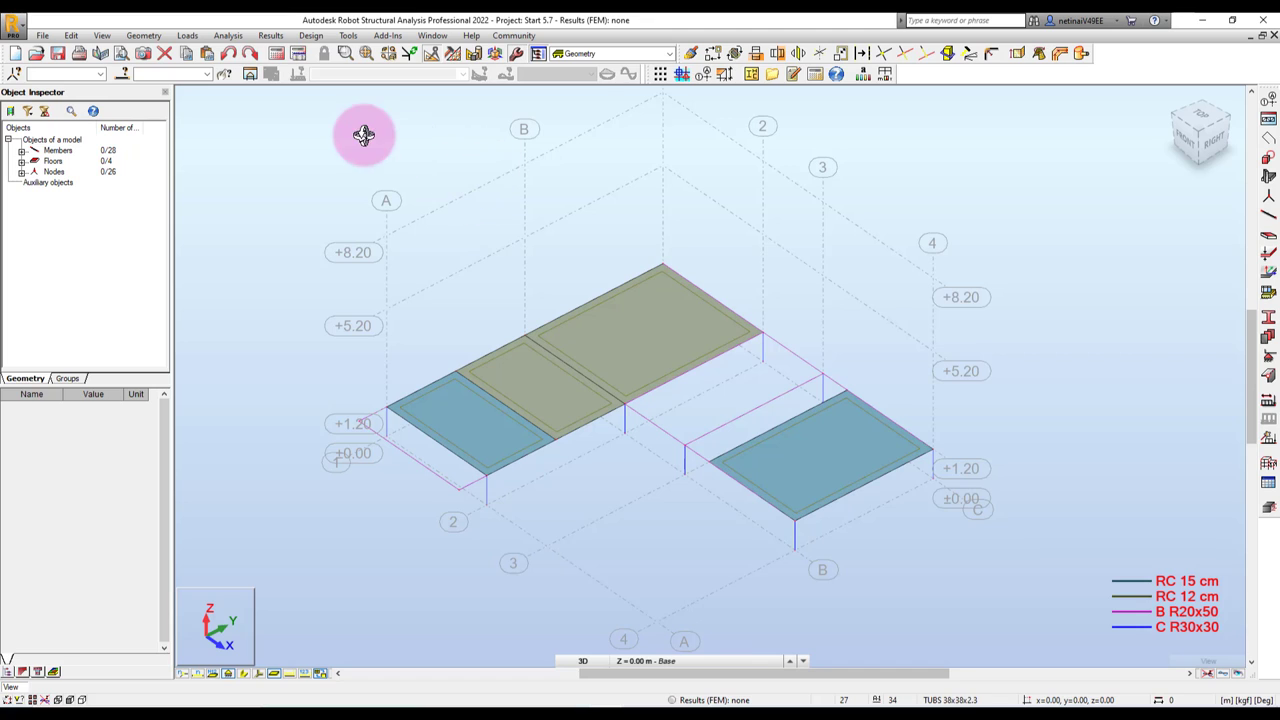
pyautogui.click(145, 40)
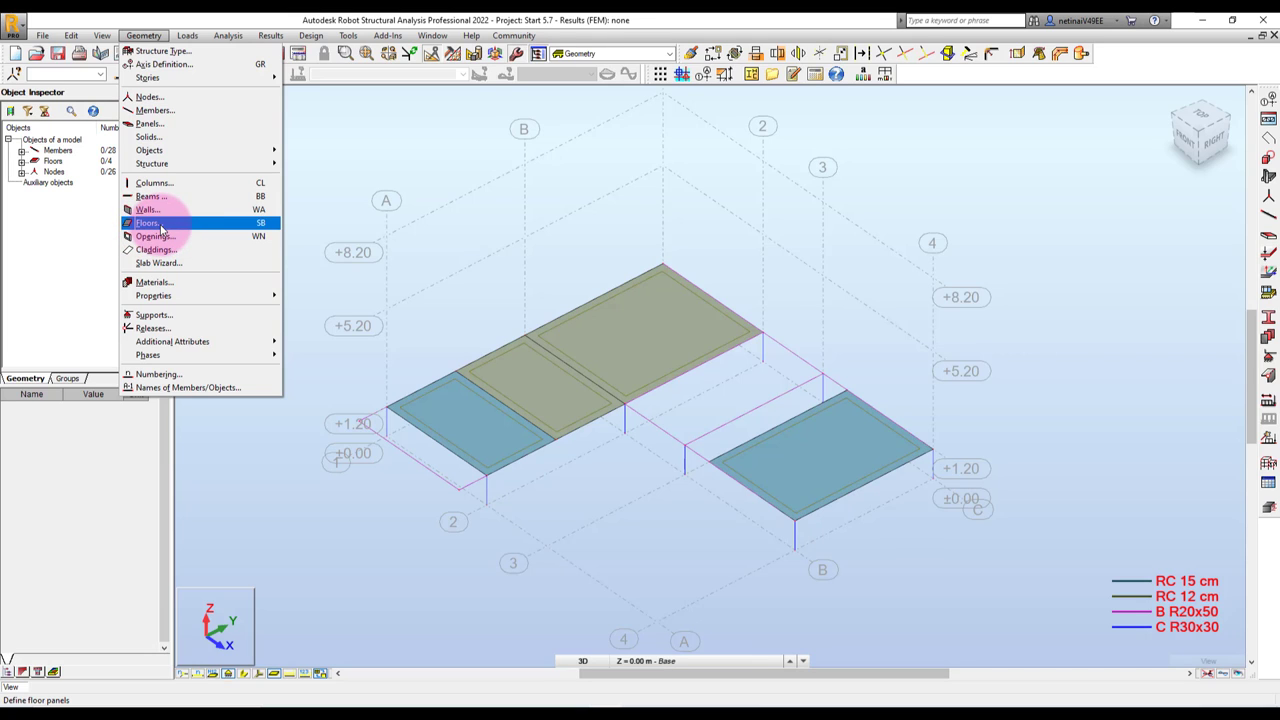
# Dock the Structural elements toolbar and open the Floor dialog beside the model
pyautogui.click(1018, 202)
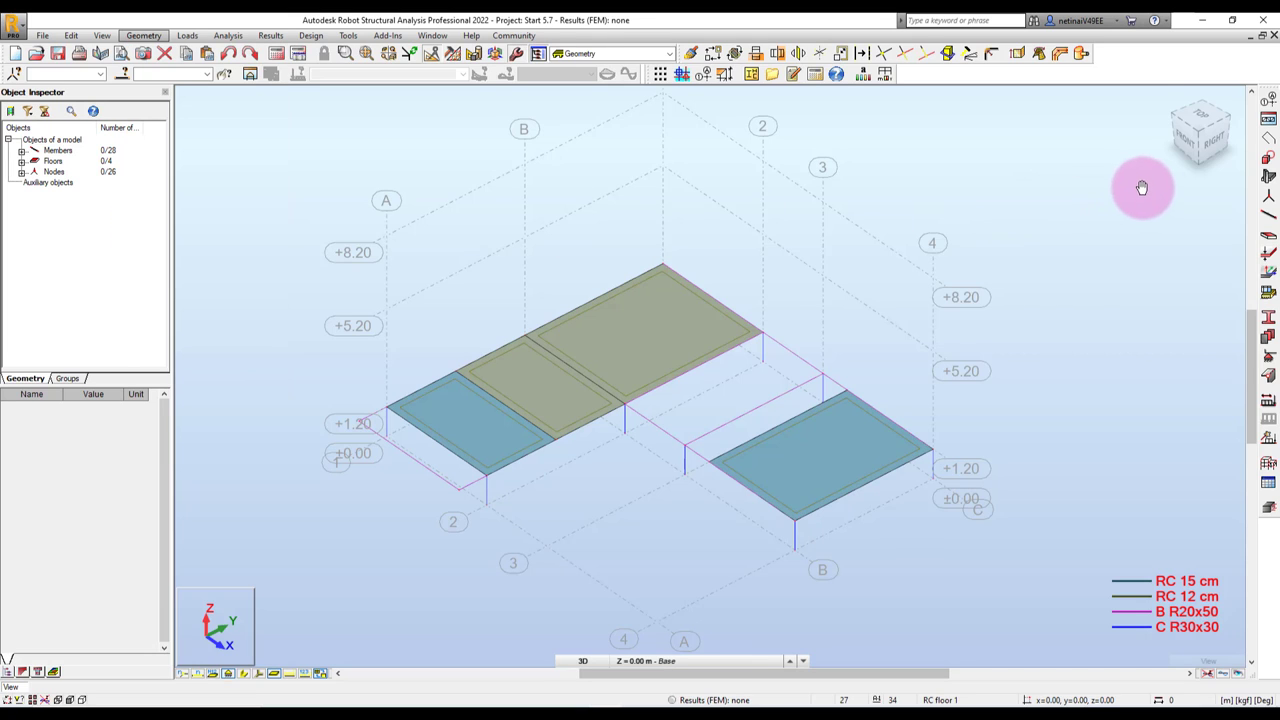
pyautogui.click(1269, 178)
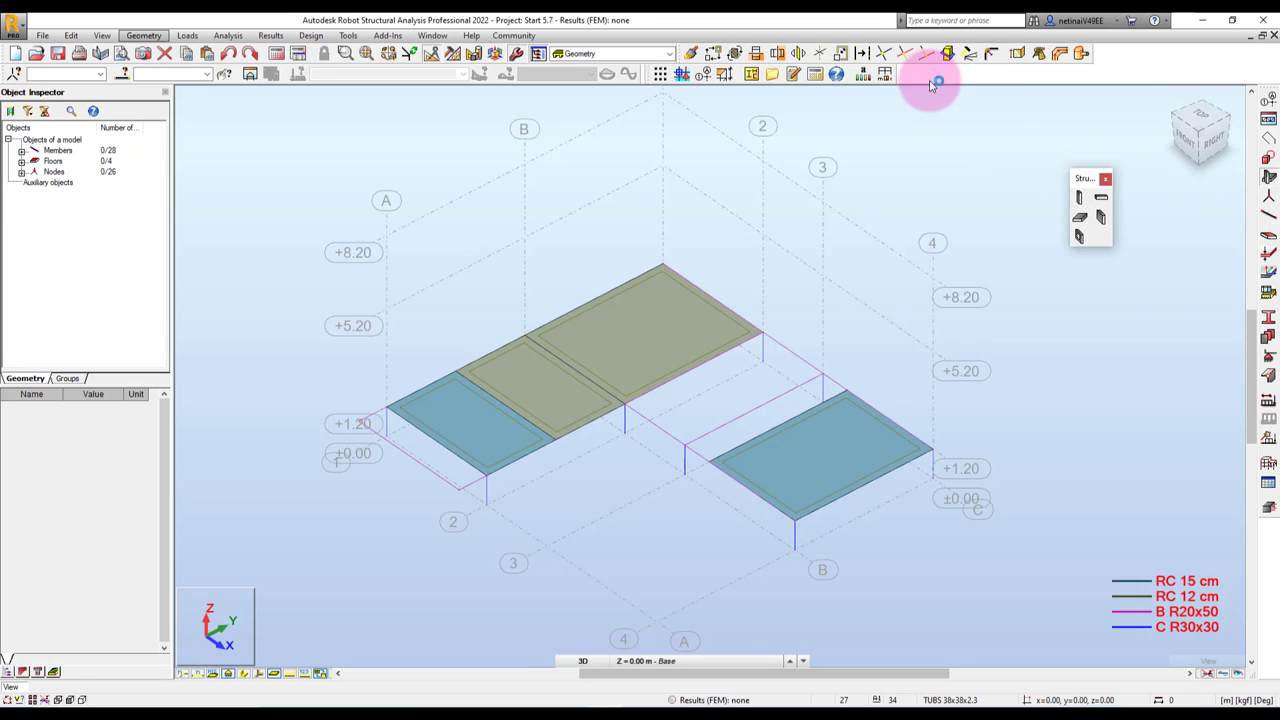
pyautogui.moveTo(1040, 160); pyautogui.dragTo(934, 94)
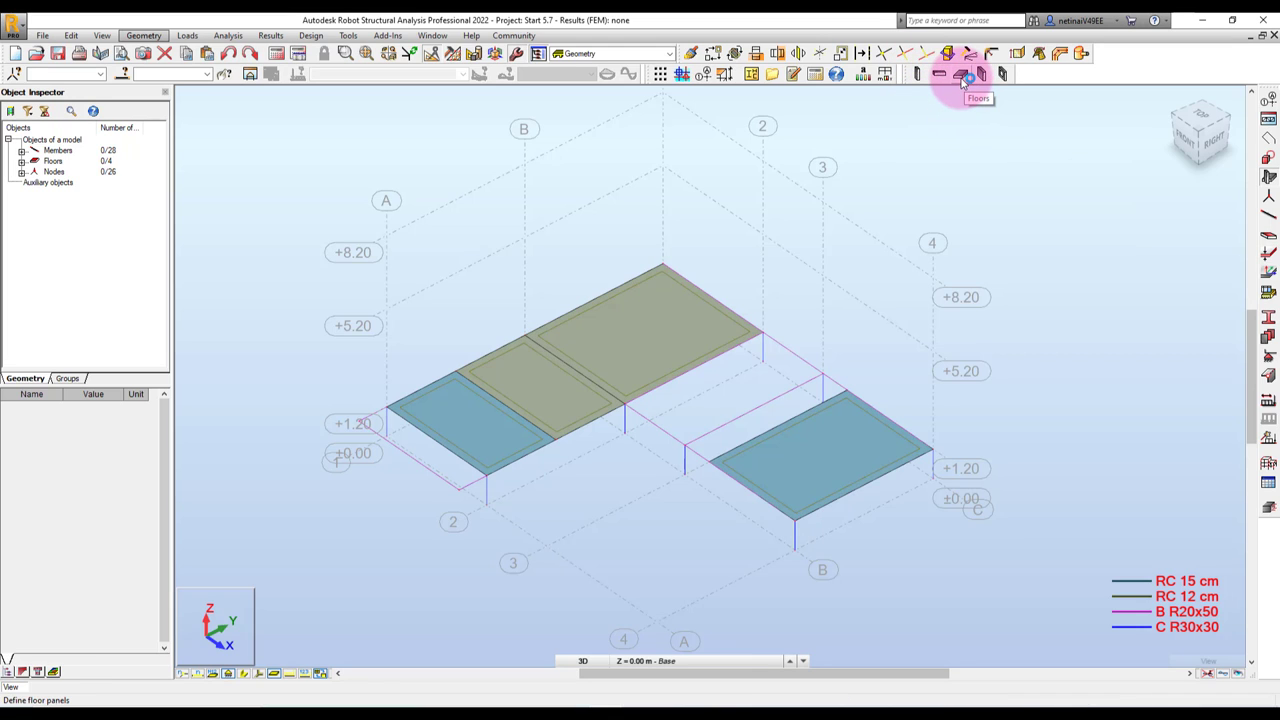
pyautogui.click(963, 77)
pyautogui.moveTo(1005, 136); pyautogui.dragTo(340, 170)
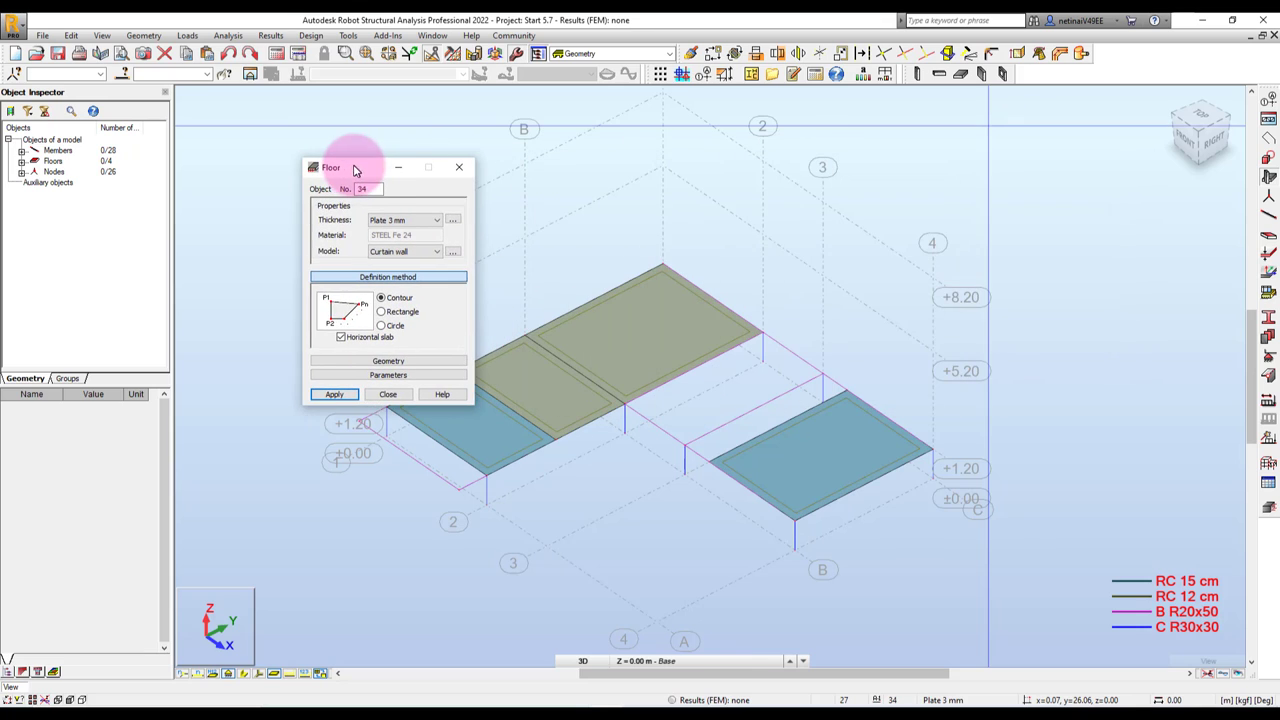
# Preview the orthotropic options of a new thickness definition, then close it
pyautogui.click(451, 224)
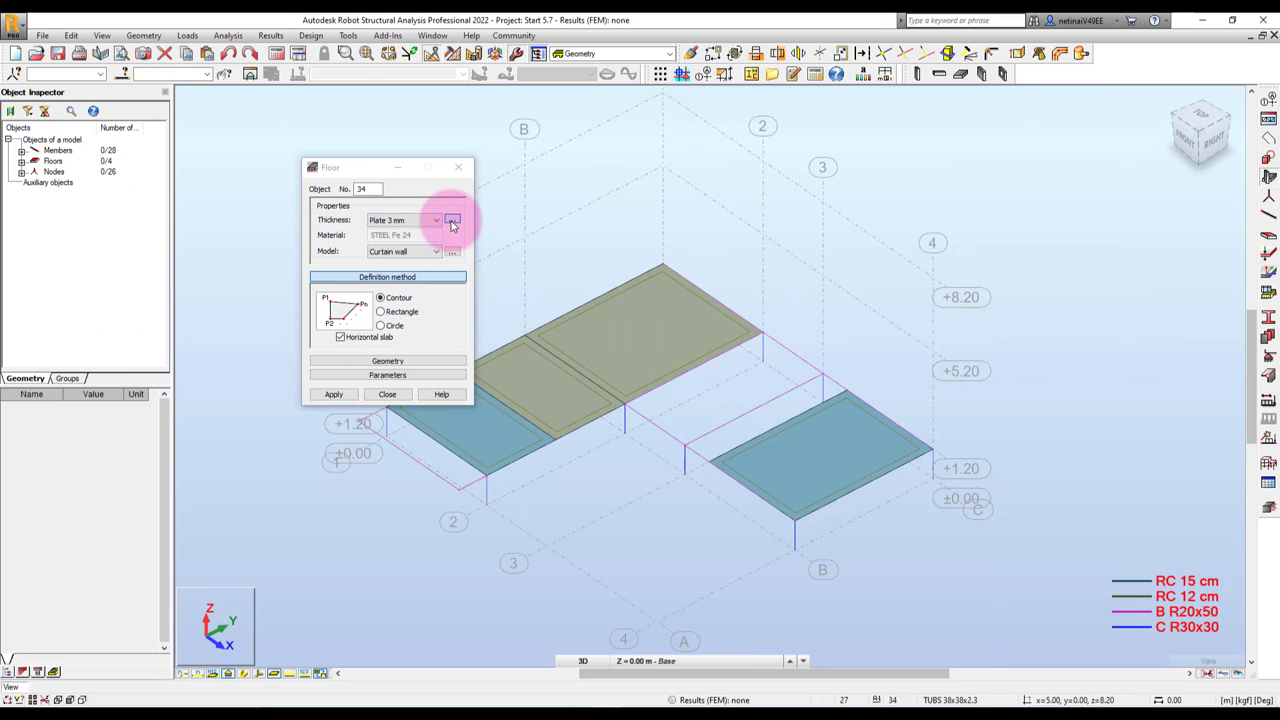
pyautogui.moveTo(727, 169); pyautogui.dragTo(615, 147)
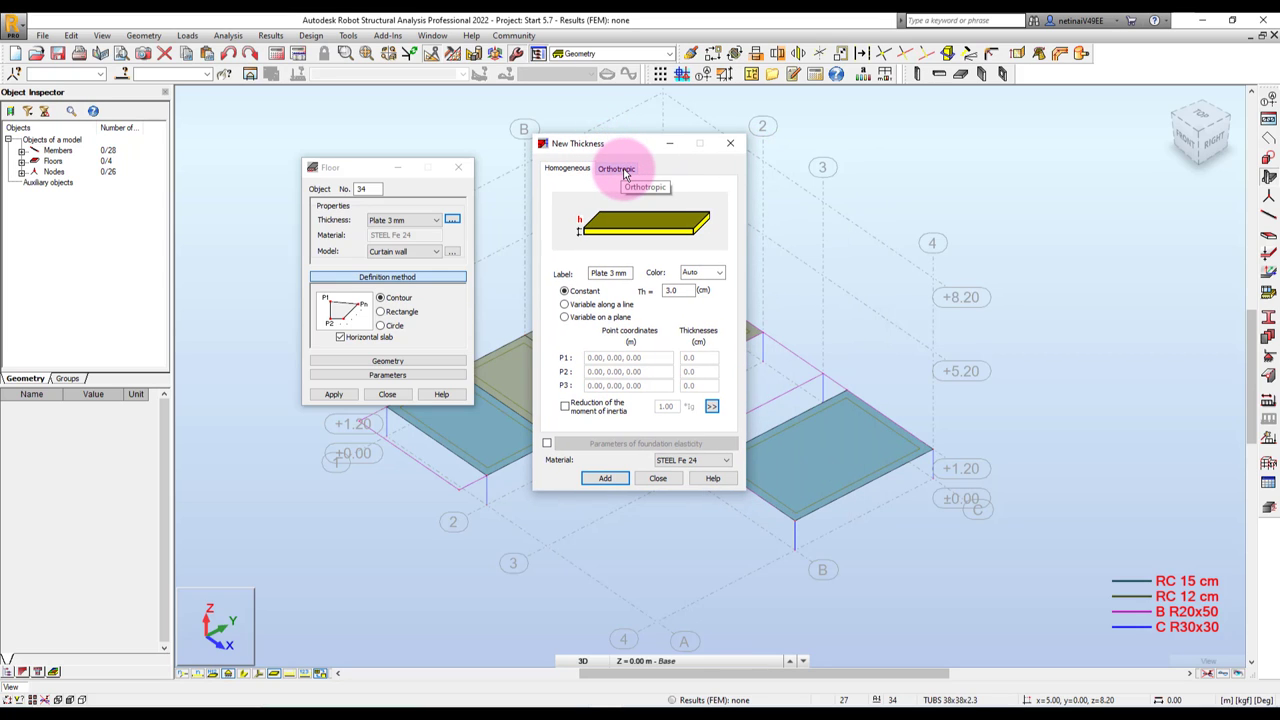
pyautogui.click(616, 169)
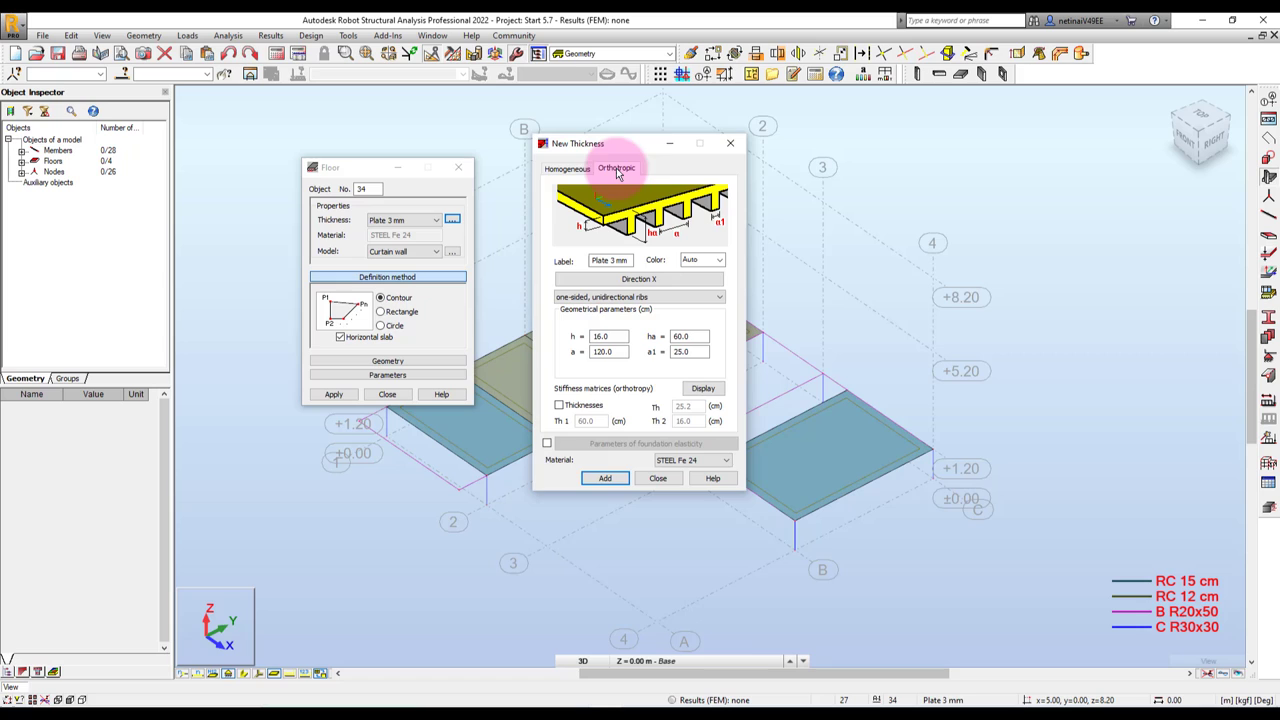
pyautogui.click(730, 143)
# Set the floor thickness to RC 12 cm and start a new thickness based on it
pyautogui.click(409, 222)
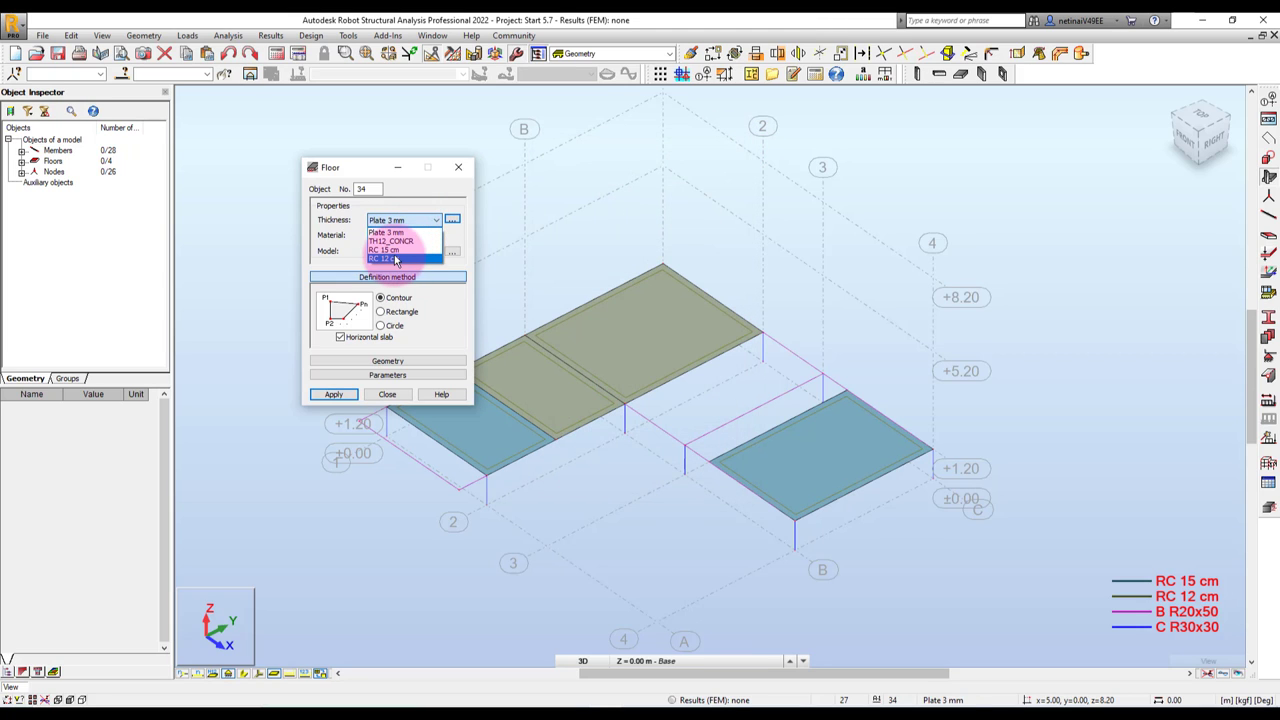
pyautogui.click(395, 259)
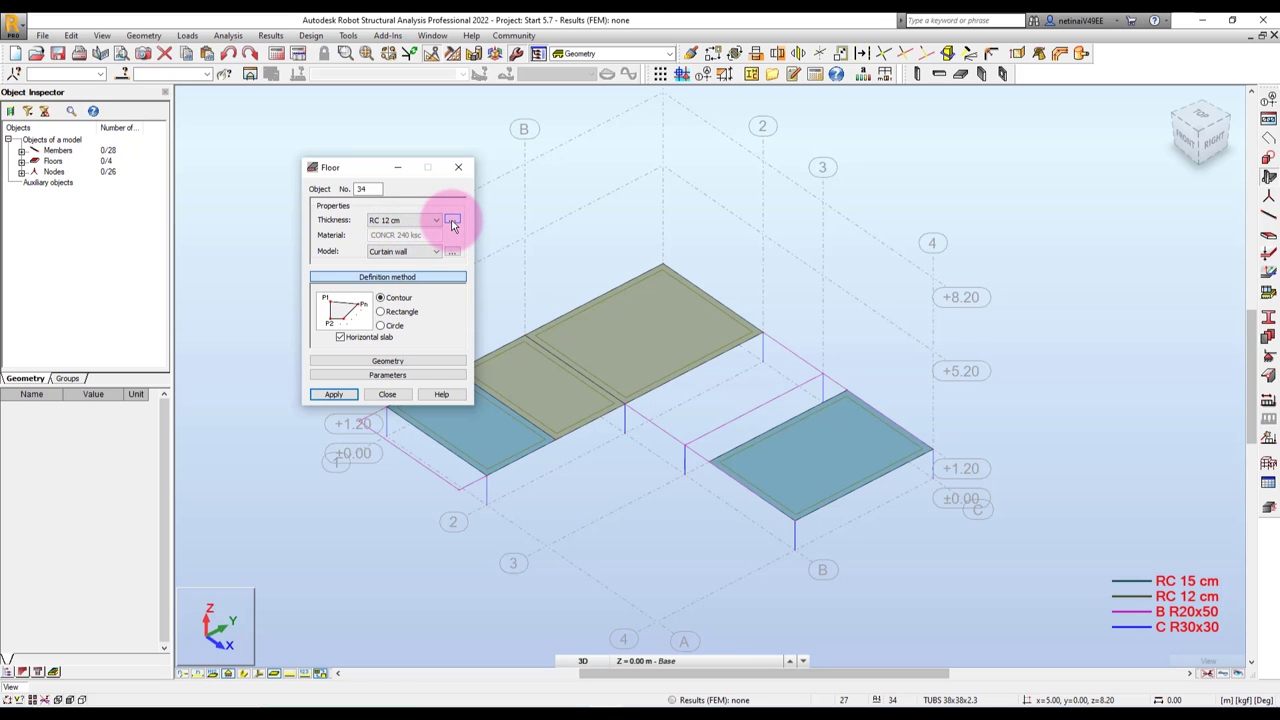
pyautogui.click(452, 222)
pyautogui.moveTo(740, 180); pyautogui.dragTo(596, 180)
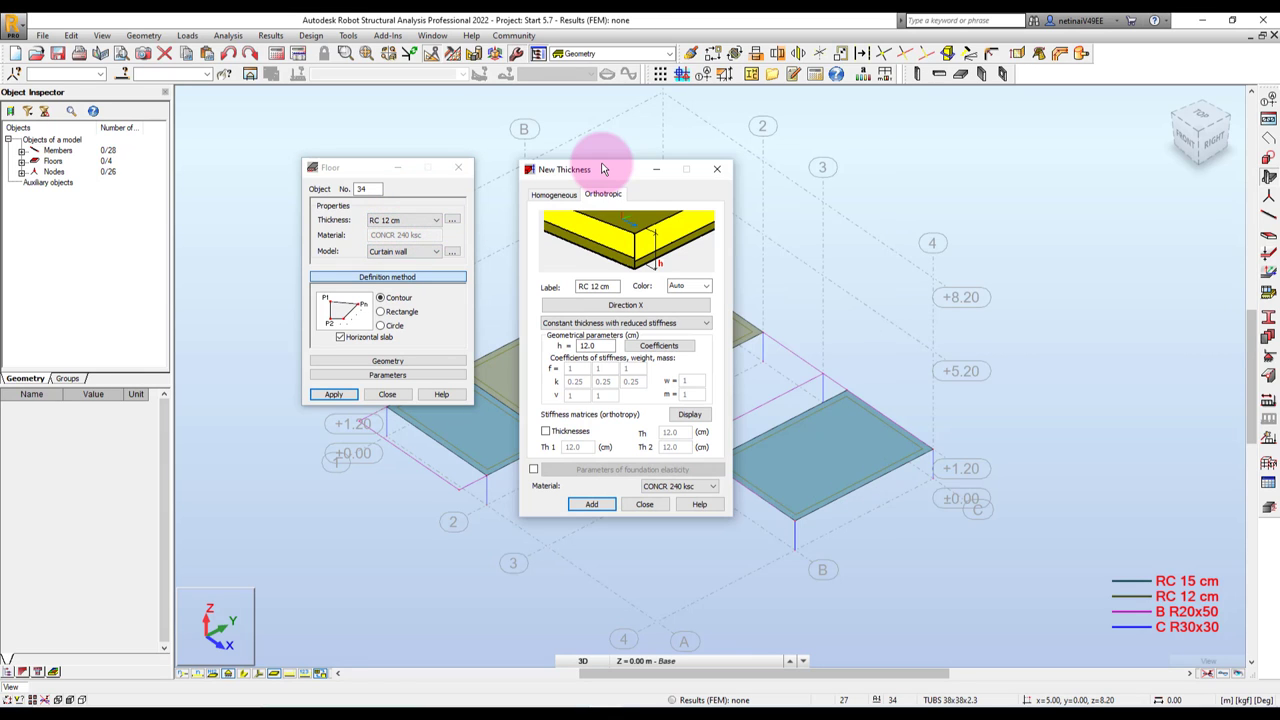
# Add a 10 cm orthotropic thickness labelled 'HC_5 cm + Topping 5 cm'
pyautogui.moveTo(580, 287)
pyautogui.mouseDown()
pyautogui.moveTo(614, 287)
pyautogui.moveTo(543, 290)
pyautogui.mouseUp()
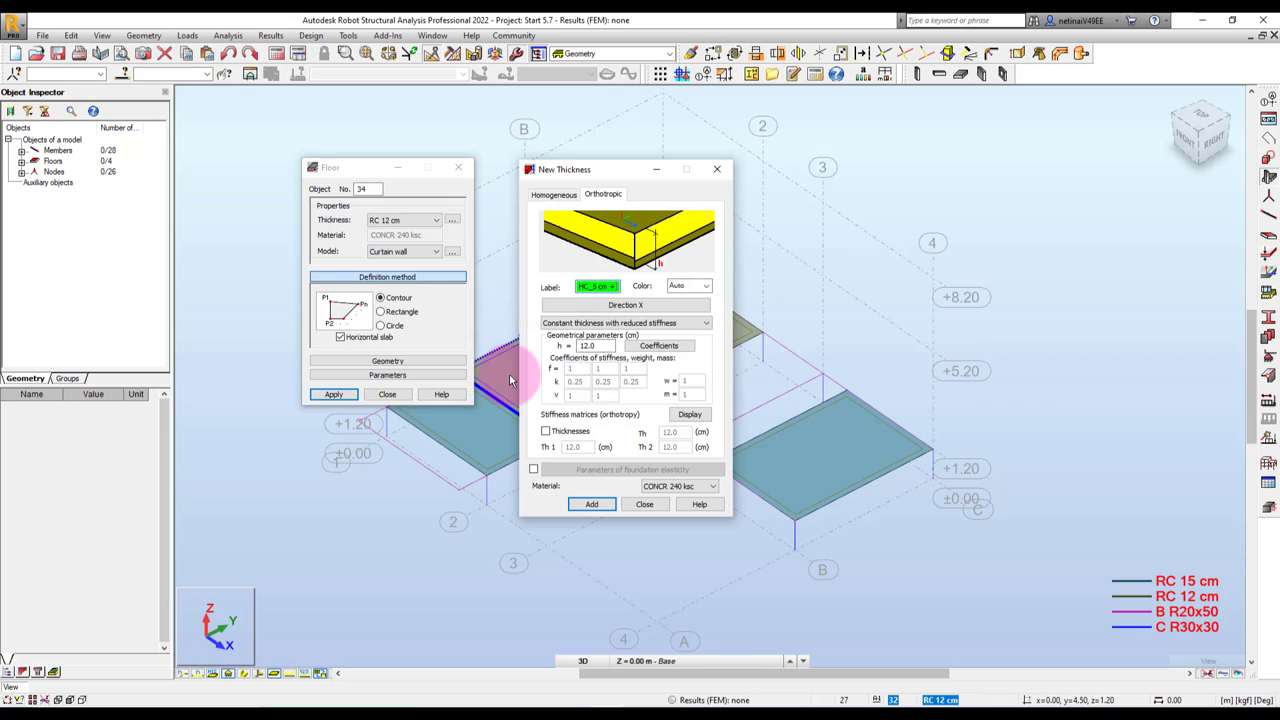
pyautogui.write('Topp')
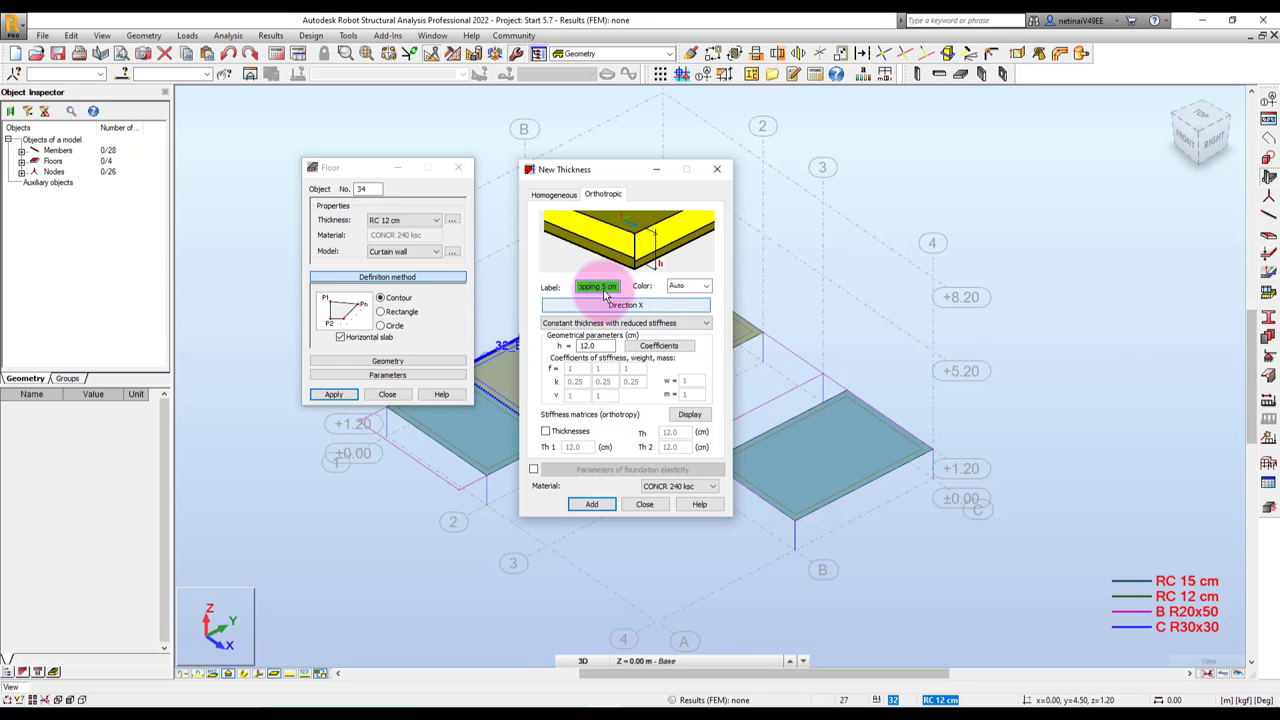
pyautogui.click(582, 287)
pyautogui.moveTo(597, 289); pyautogui.dragTo(617, 291)
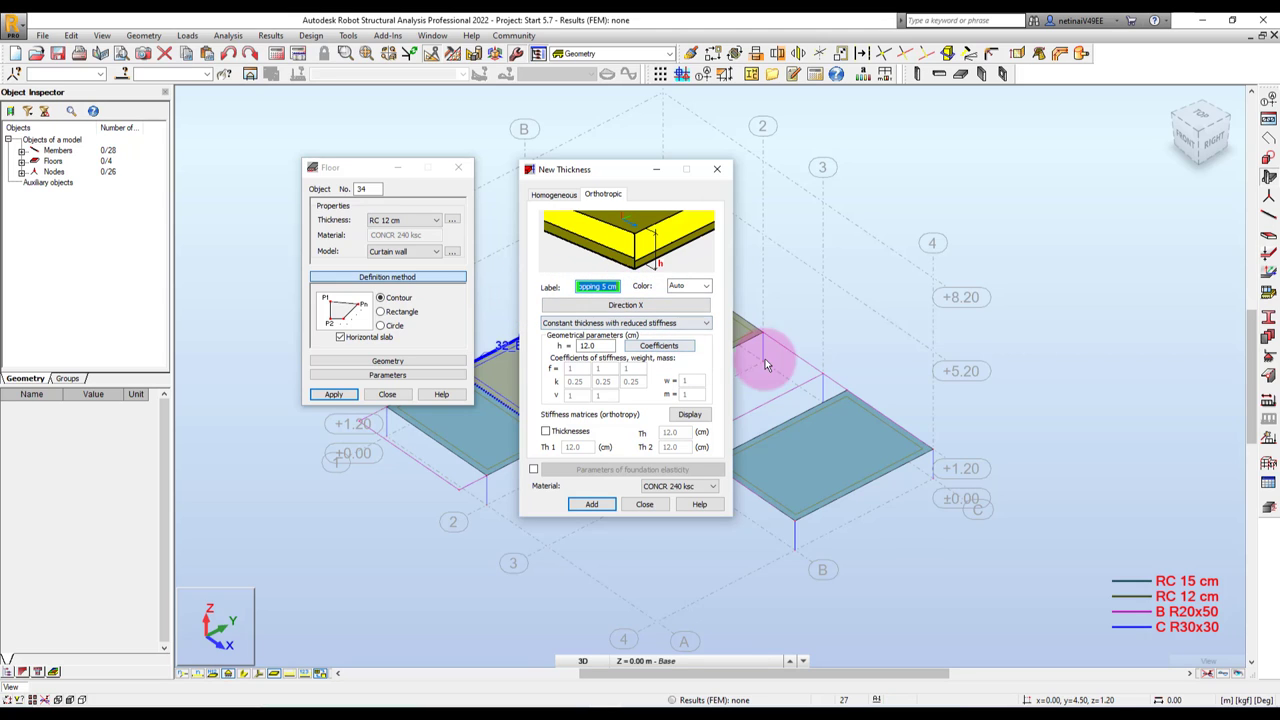
pyautogui.moveTo(605, 346); pyautogui.dragTo(543, 349)
pyautogui.write('10')
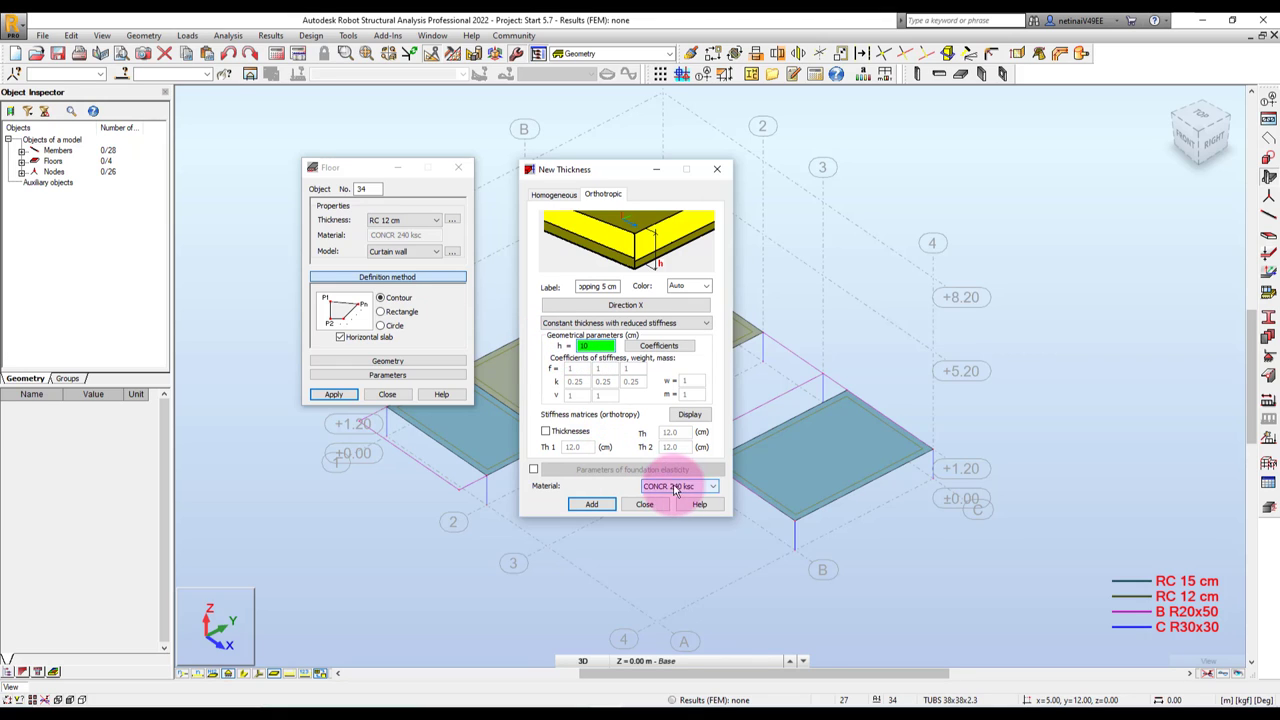
pyautogui.click(592, 505)
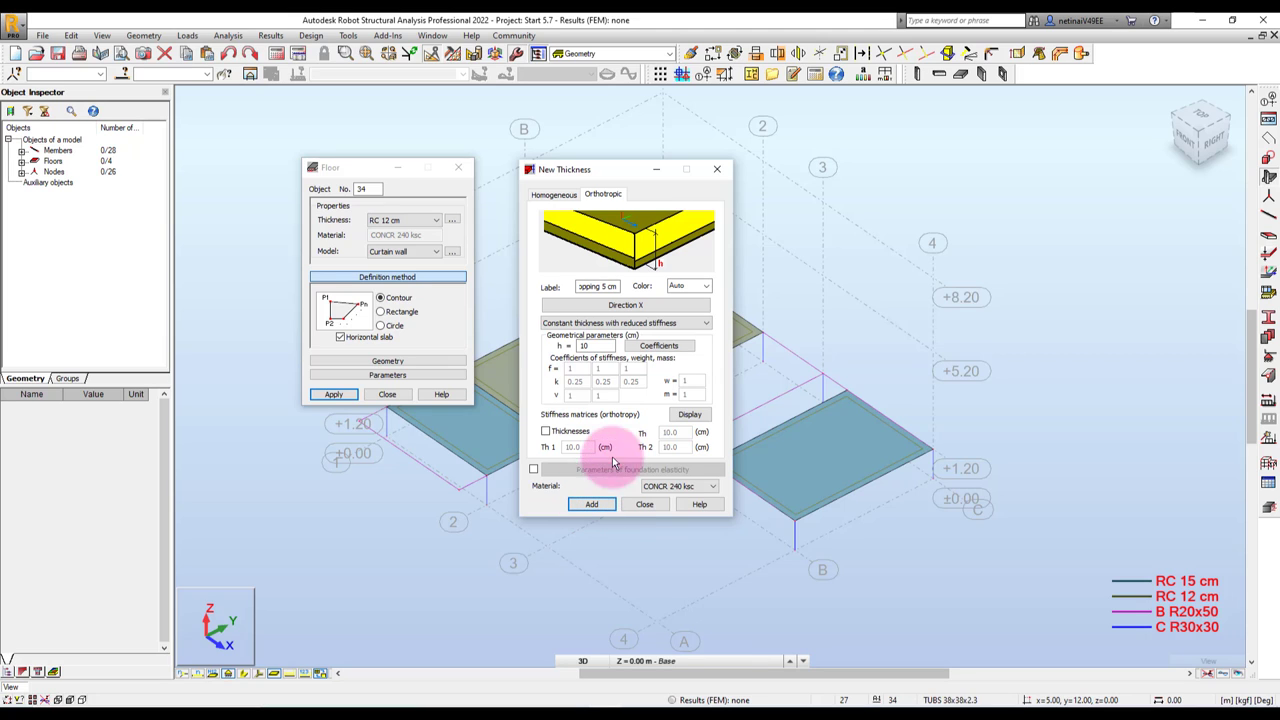
# Add a second variant renamed 'PS_5 cm + Topping 5 cm' and close the thickness dialog
pyautogui.click(589, 290)
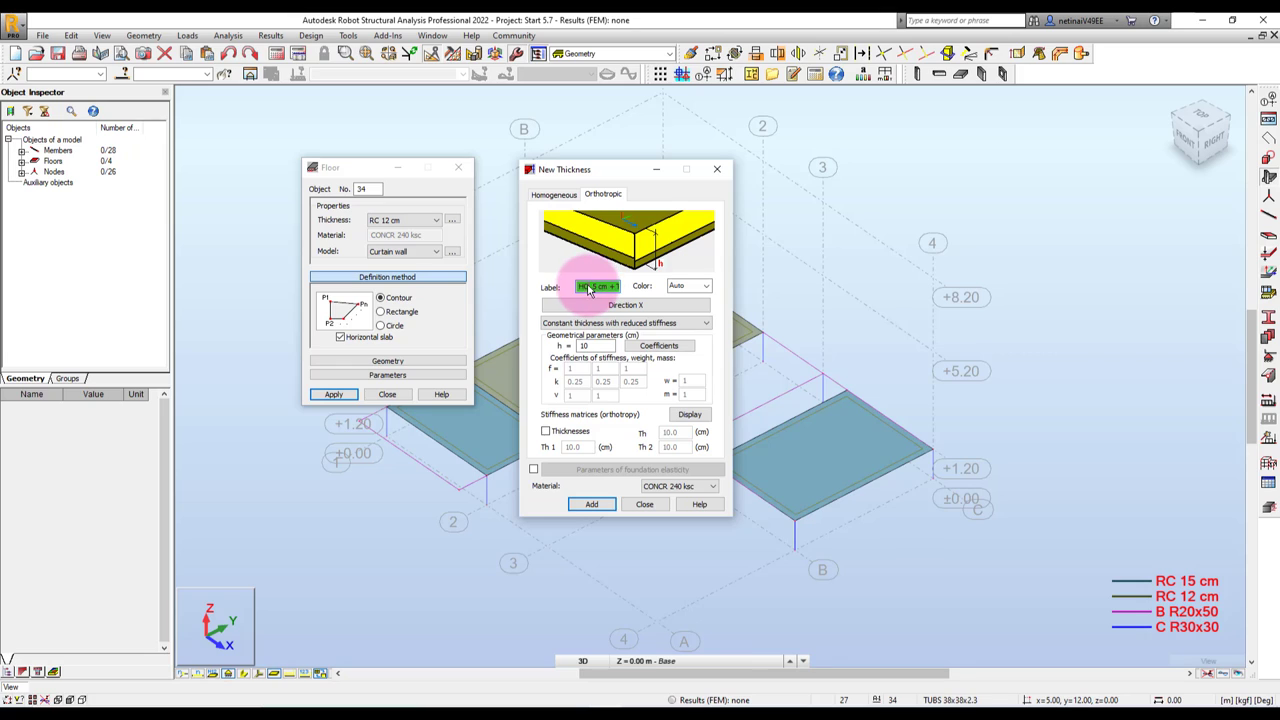
pyautogui.moveTo(590, 289)
pyautogui.mouseDown()
pyautogui.moveTo(554, 289)
pyautogui.moveTo(712, 287)
pyautogui.mouseUp()
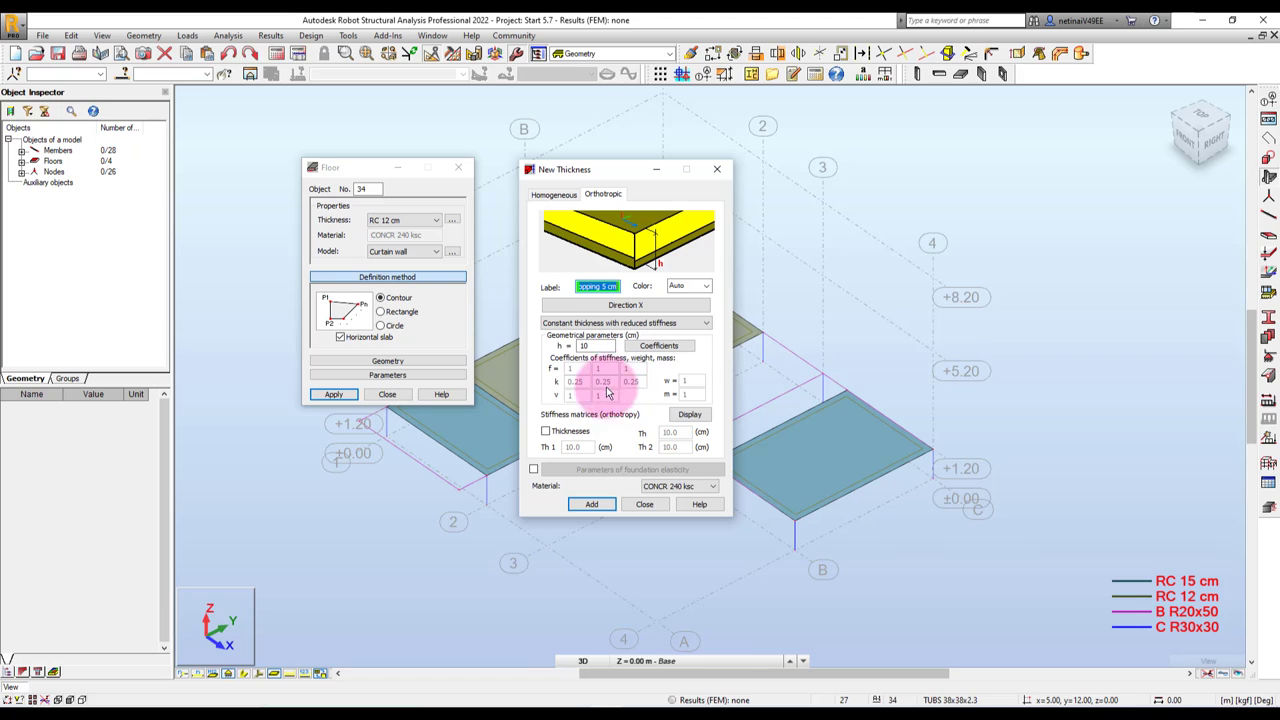
pyautogui.click(594, 504)
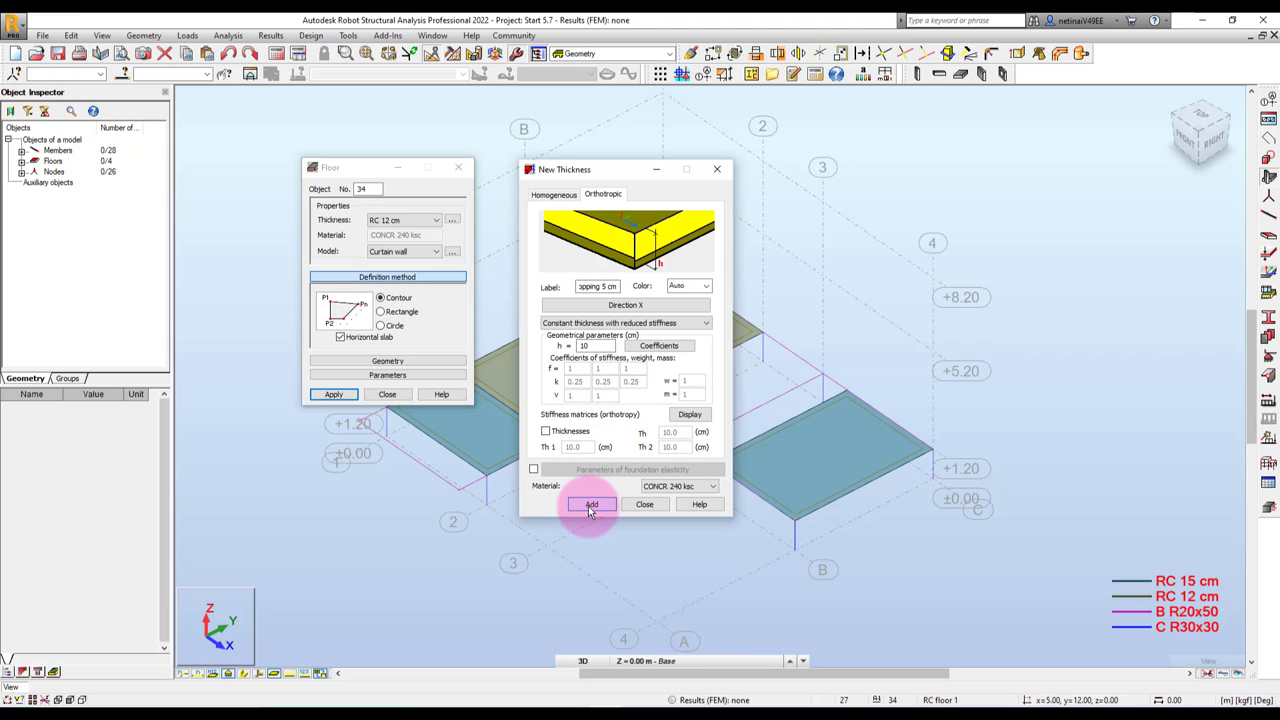
pyautogui.click(645, 505)
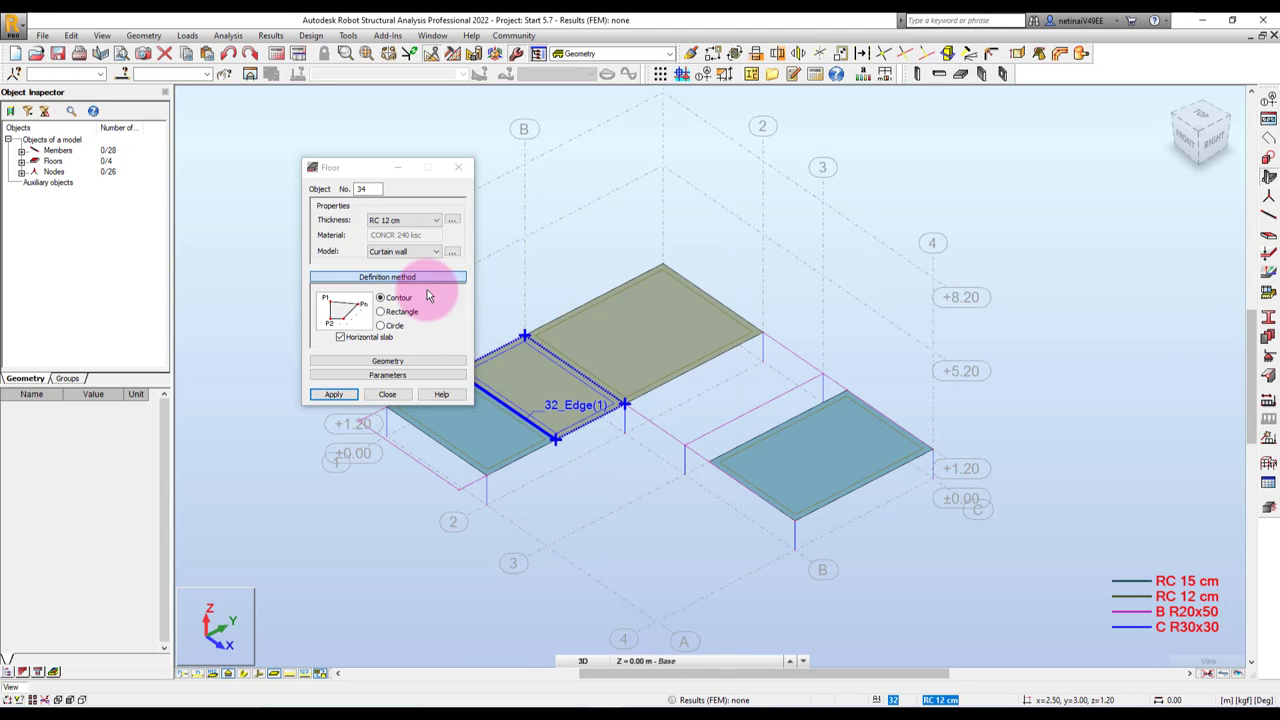
# Give floor 34 the PS_5 cm + Topping 5 cm thickness and the Deck slab (one-way) model
pyautogui.click(396, 221)
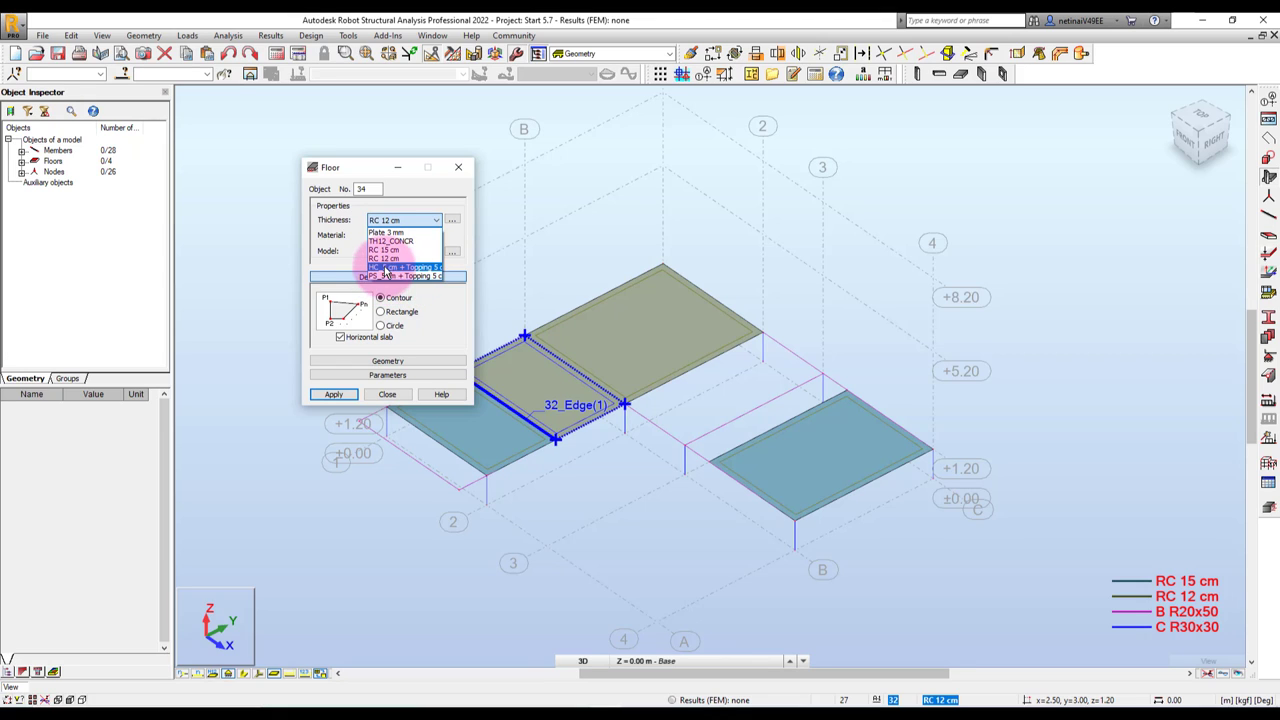
pyautogui.click(397, 276)
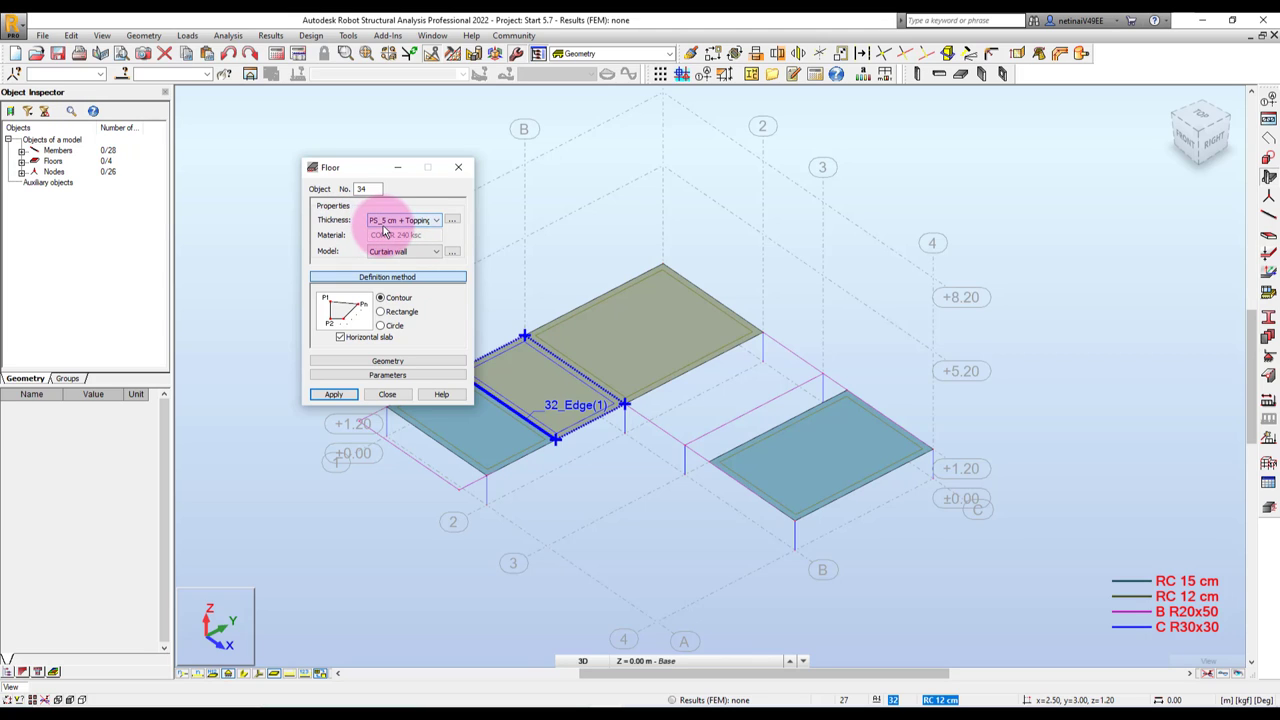
pyautogui.click(393, 253)
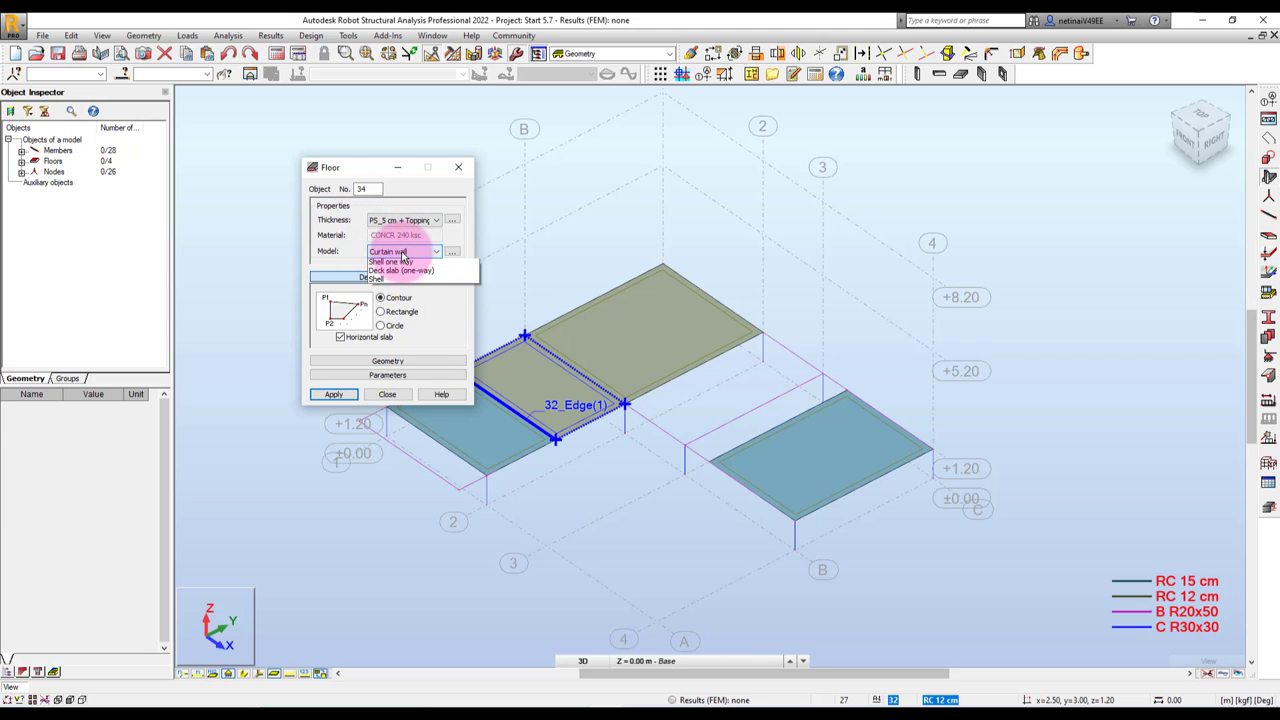
pyautogui.click(410, 289)
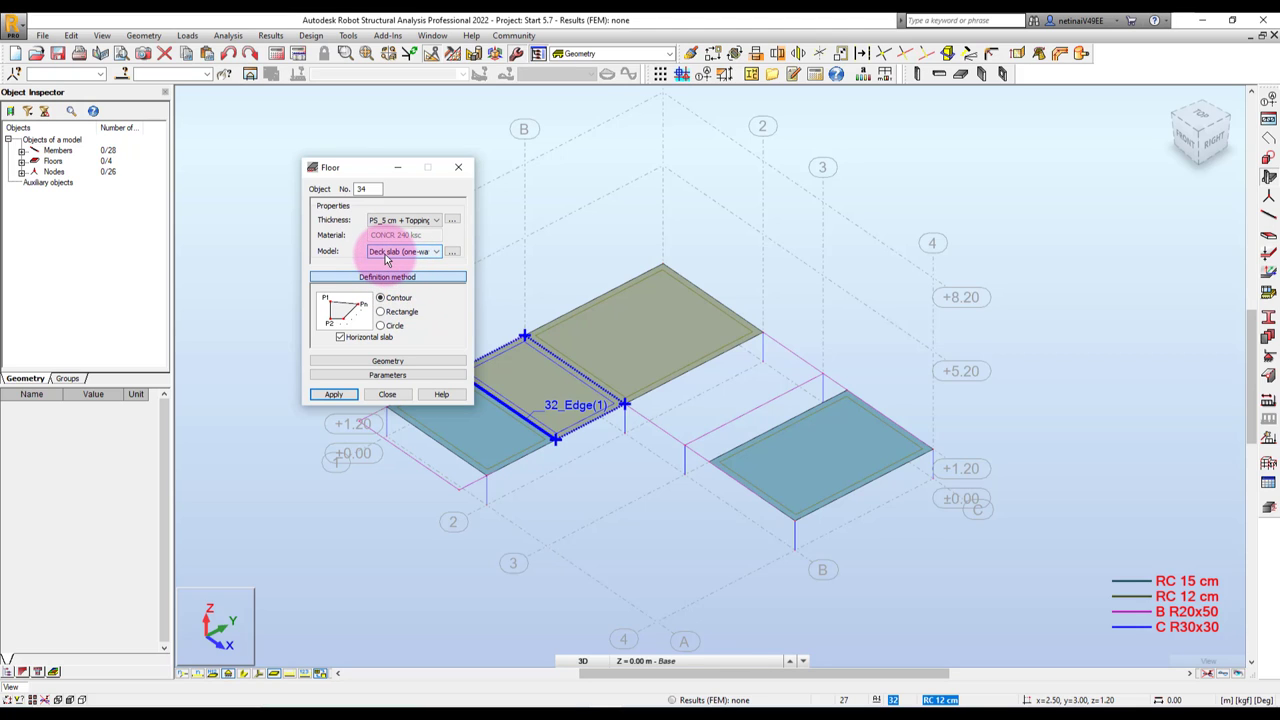
# Confirm the deck slab's Simplified, one-way load transfer in the Panel Calculation Model settings
pyautogui.click(452, 251)
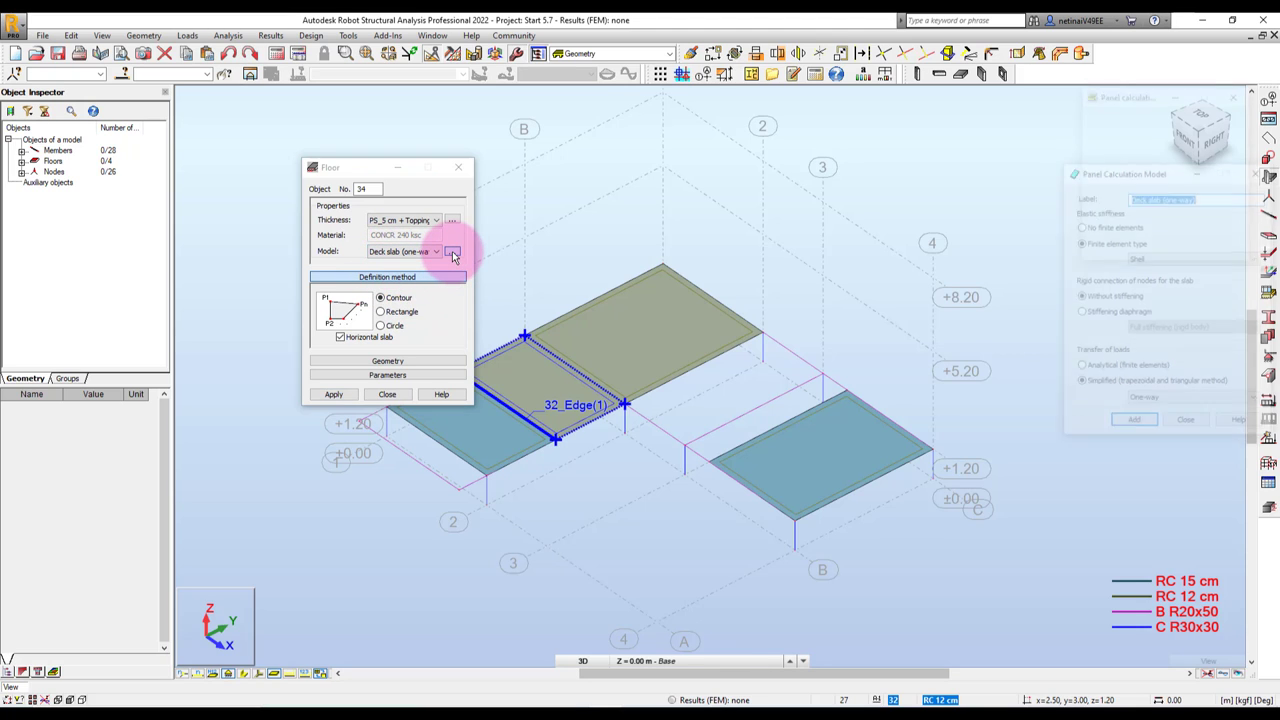
pyautogui.moveTo(1120, 170); pyautogui.dragTo(572, 172)
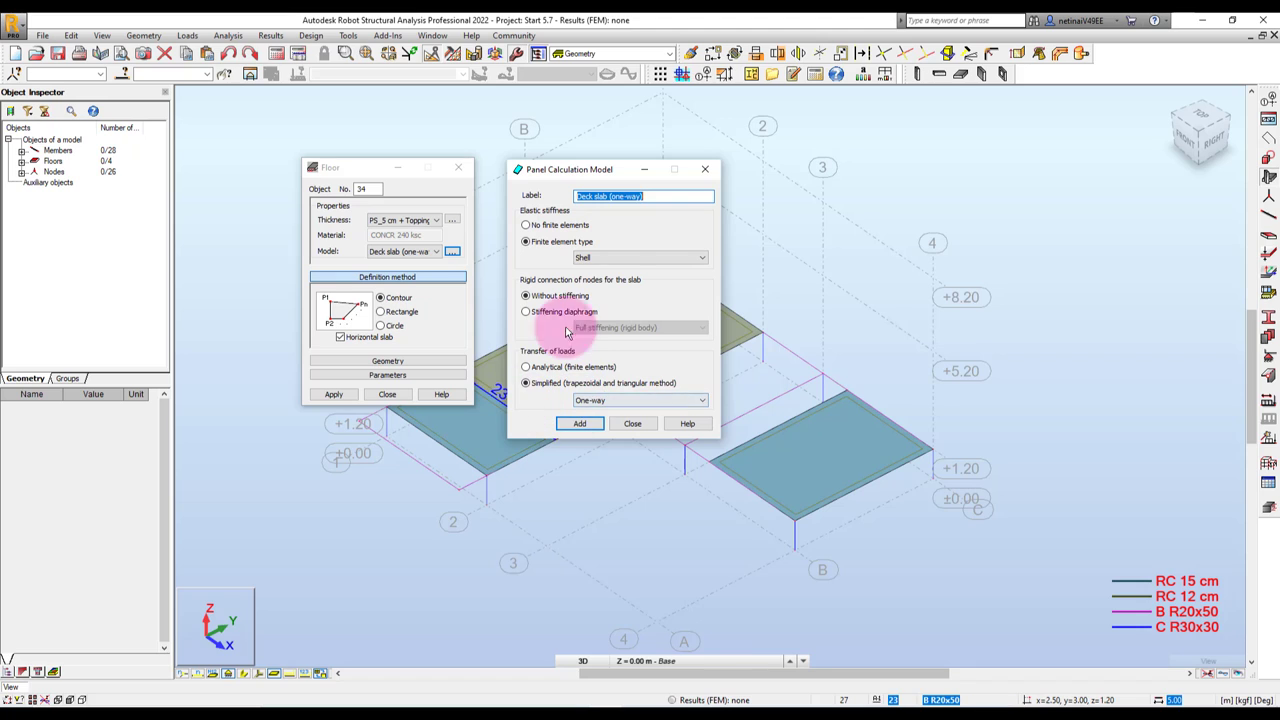
pyautogui.click(704, 175)
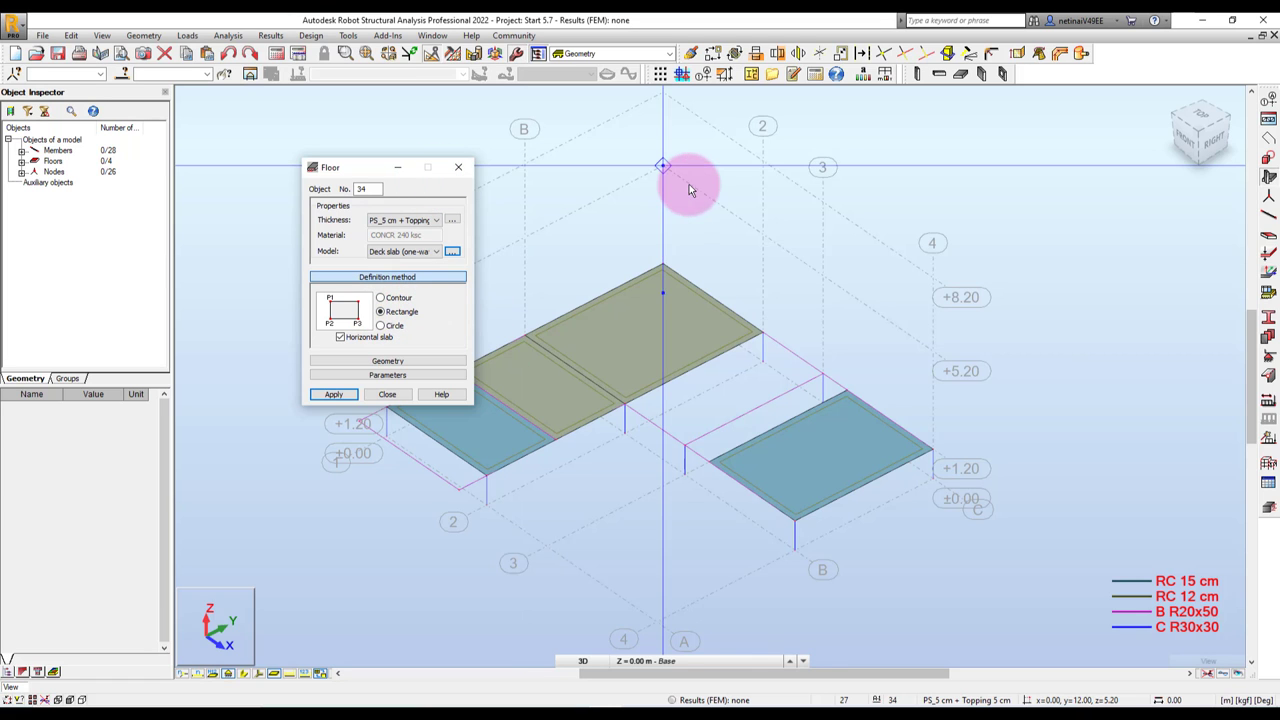
pyautogui.scroll(3, 805, 335)
pyautogui.scroll(-1, 881, 281)
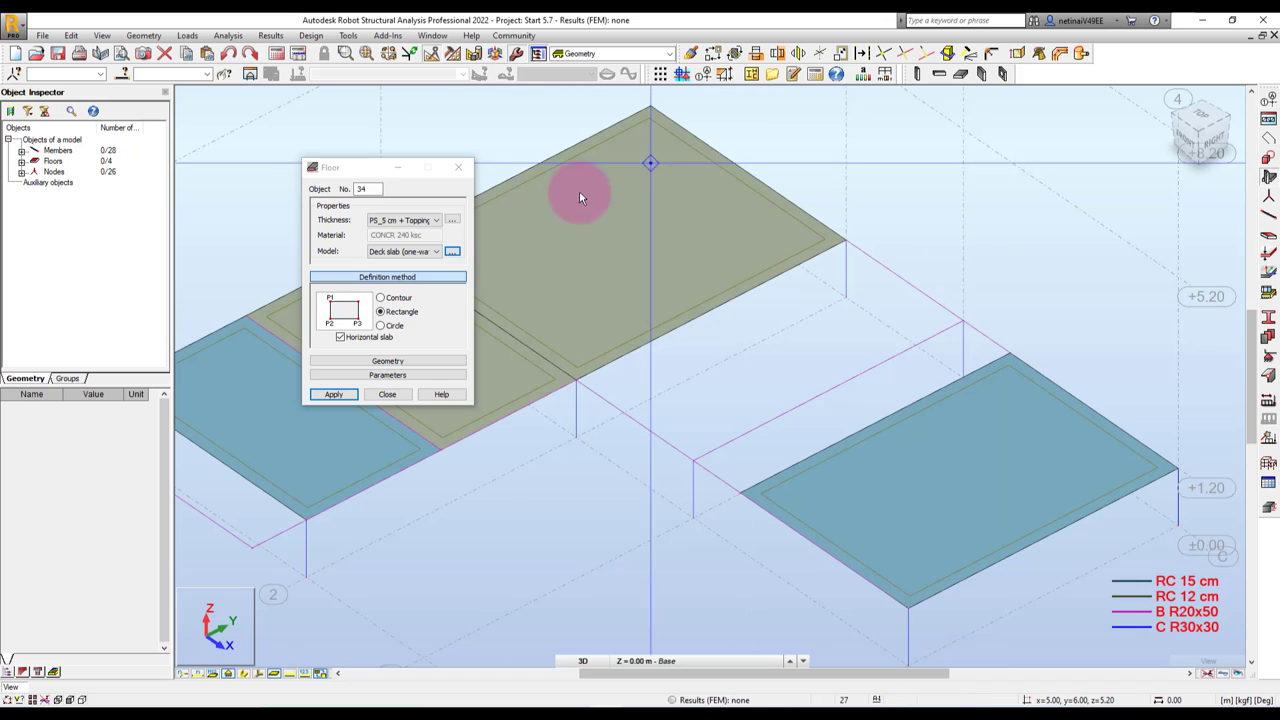
pyautogui.click(453, 222)
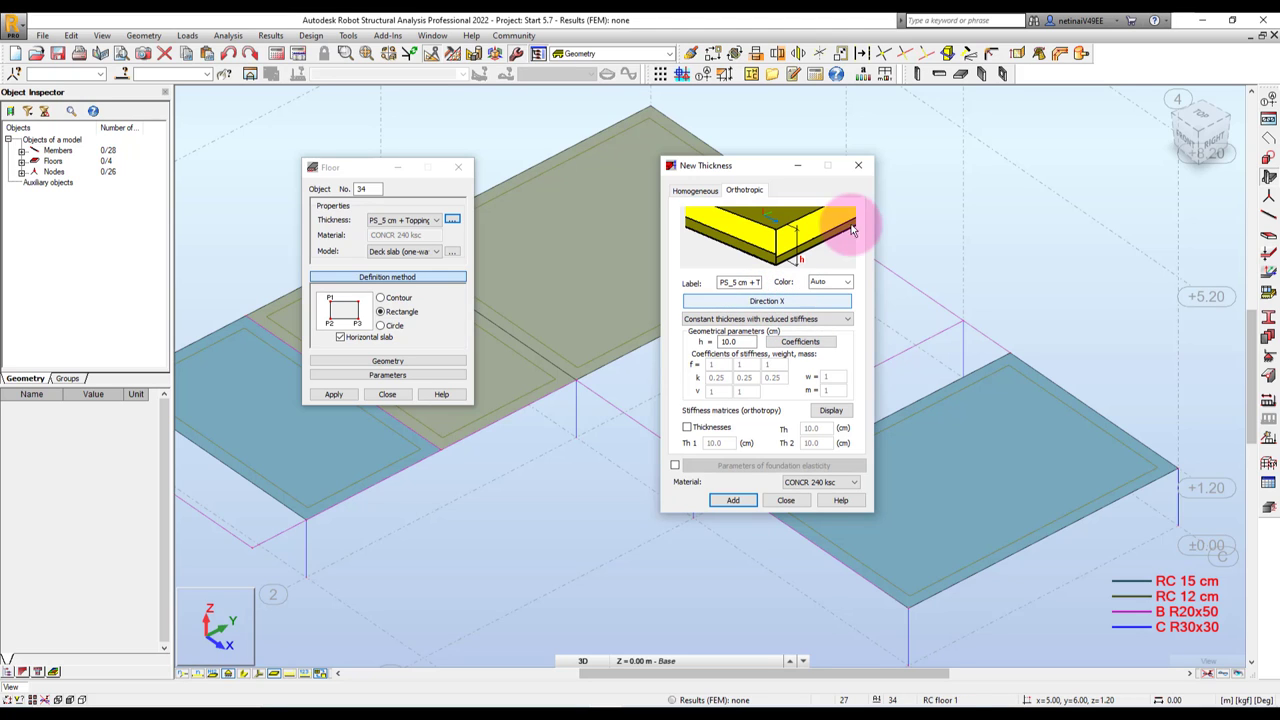
pyautogui.click(860, 167)
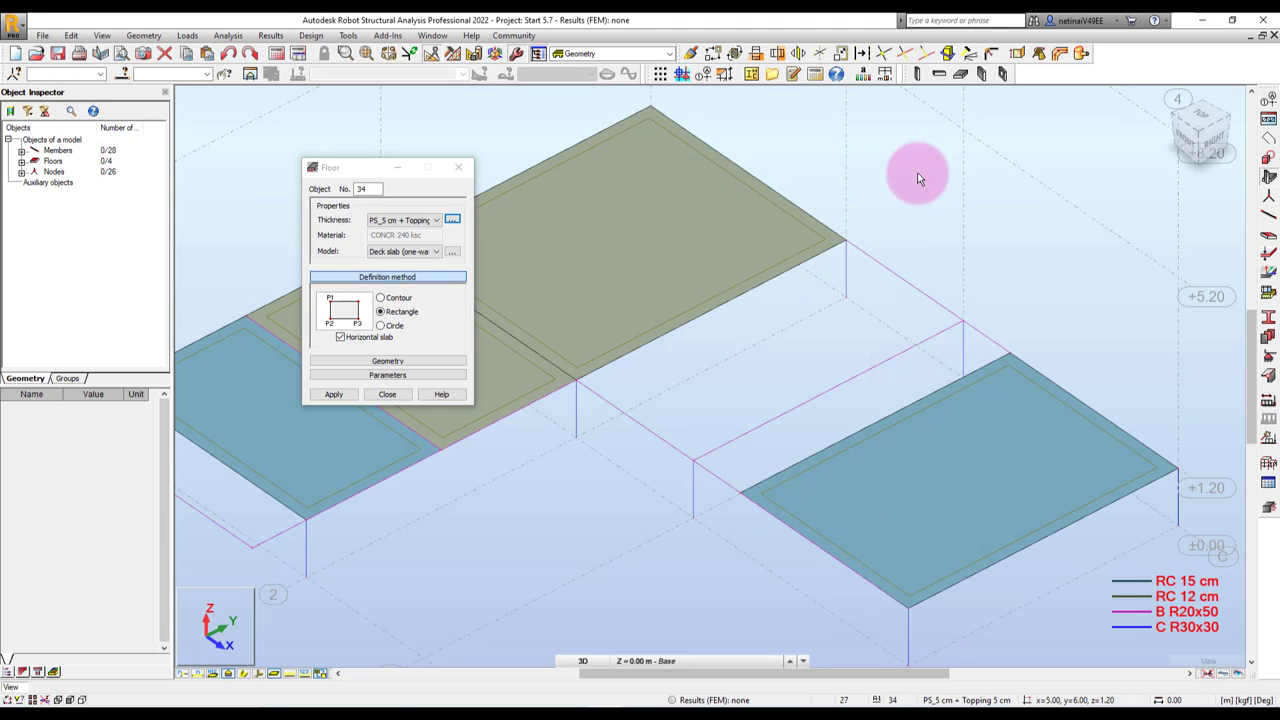
# Draw a rectangular deck-slab floor across the open front bay from opposite corner nodes
pyautogui.click(382, 298)
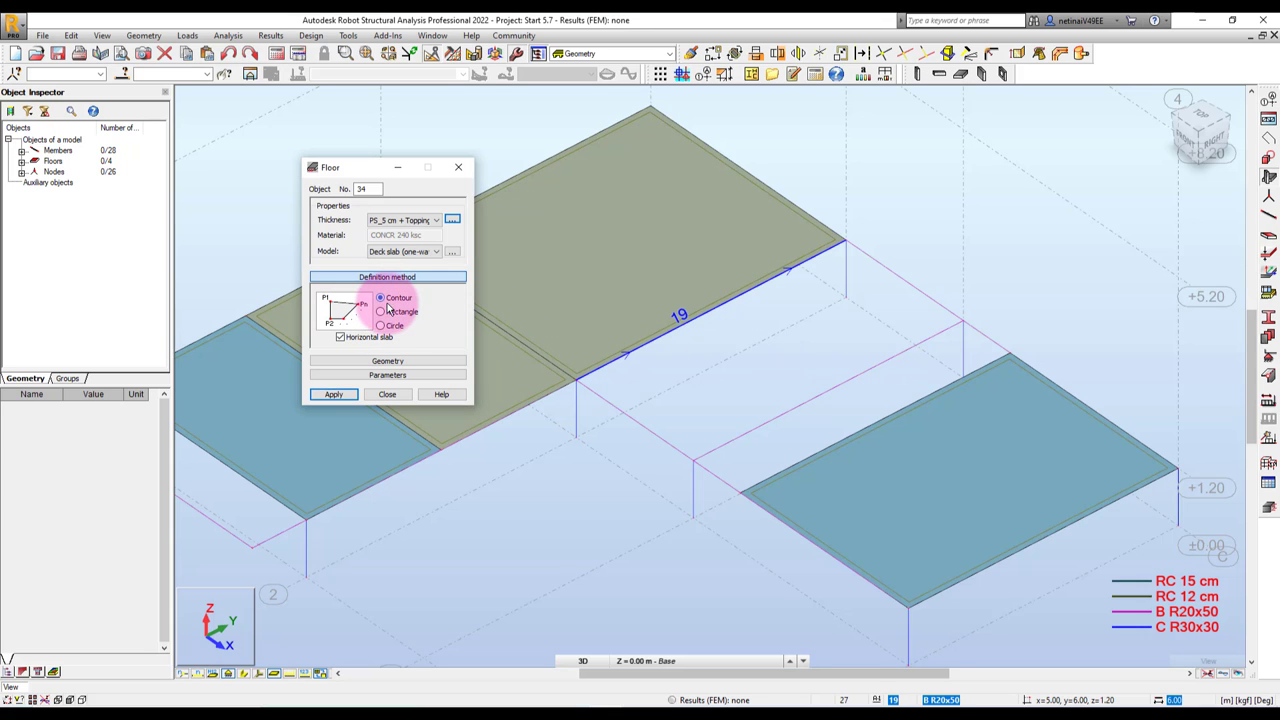
pyautogui.click(383, 312)
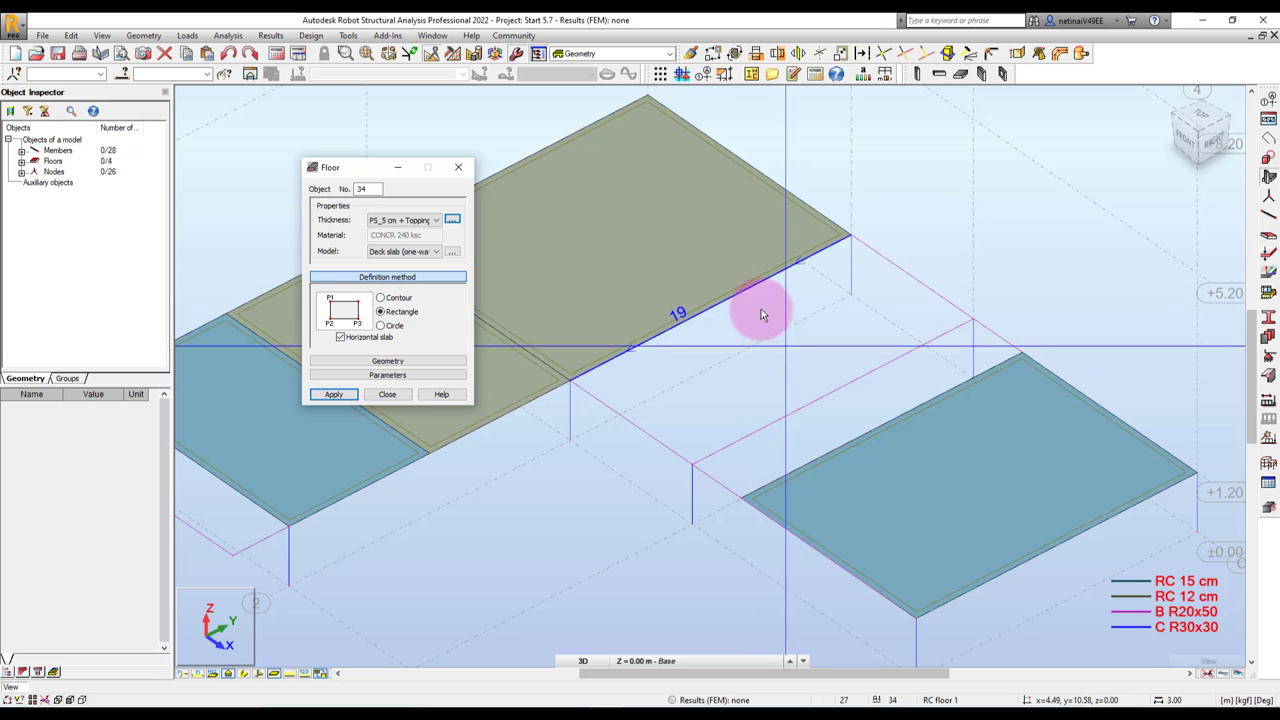
pyautogui.click(571, 382)
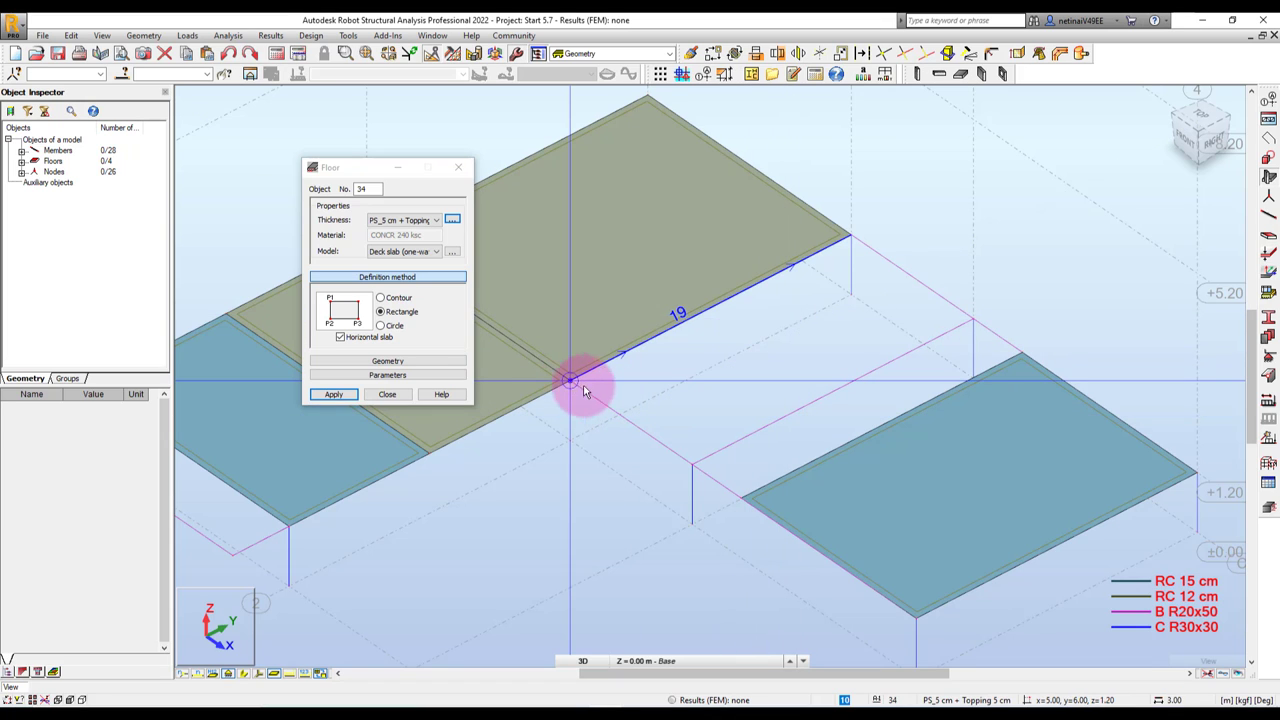
pyautogui.click(697, 465)
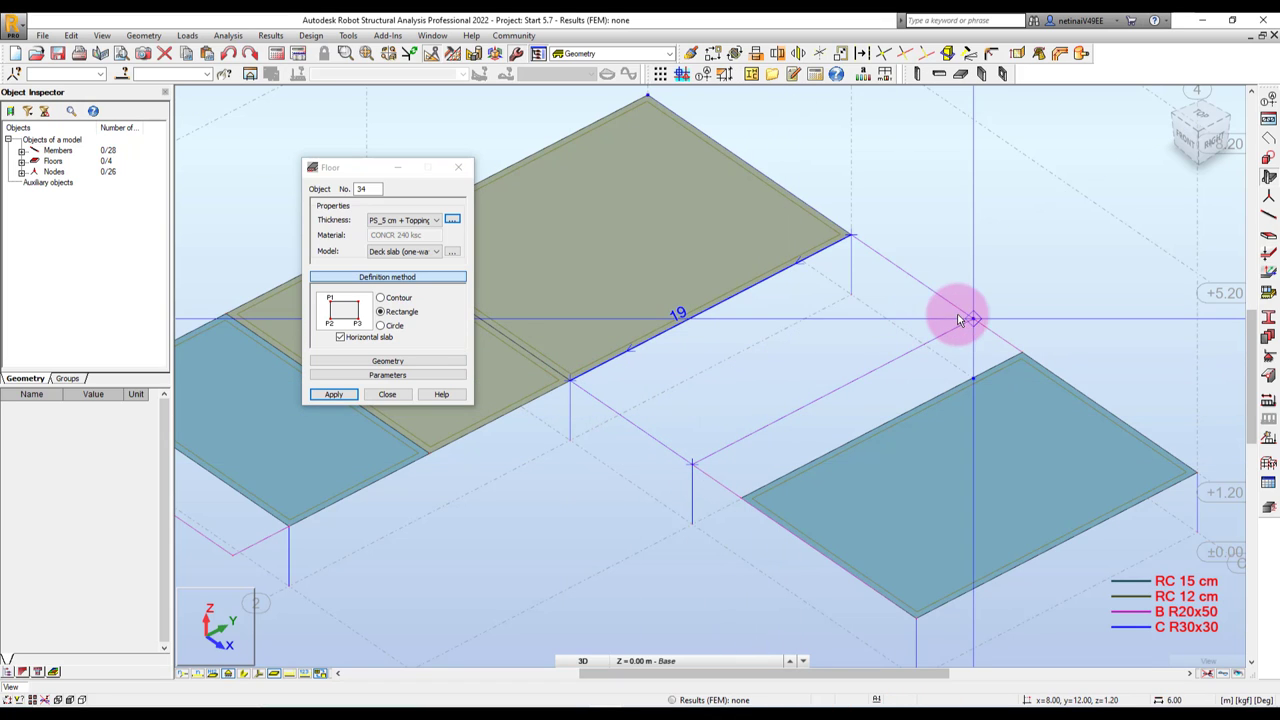
pyautogui.scroll(-2, 1060, 247)
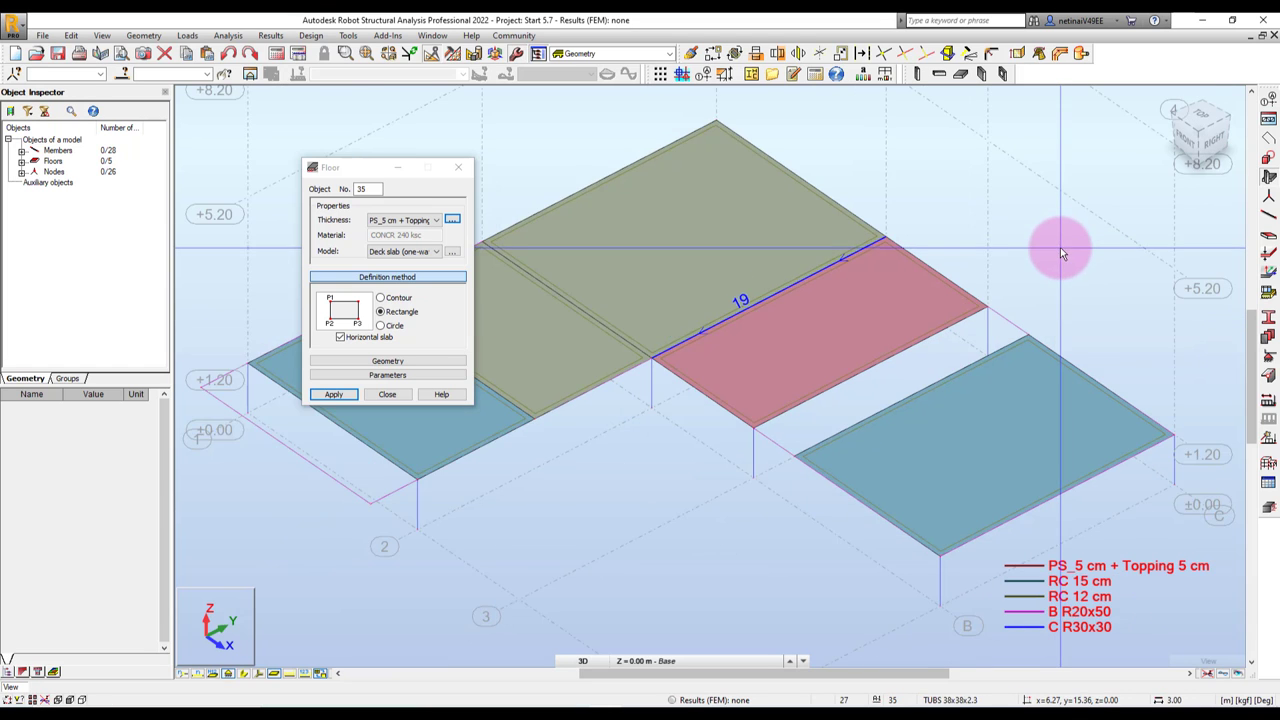
pyautogui.scroll(-1, 1080, 250)
pyautogui.scroll(2, 760, 520)
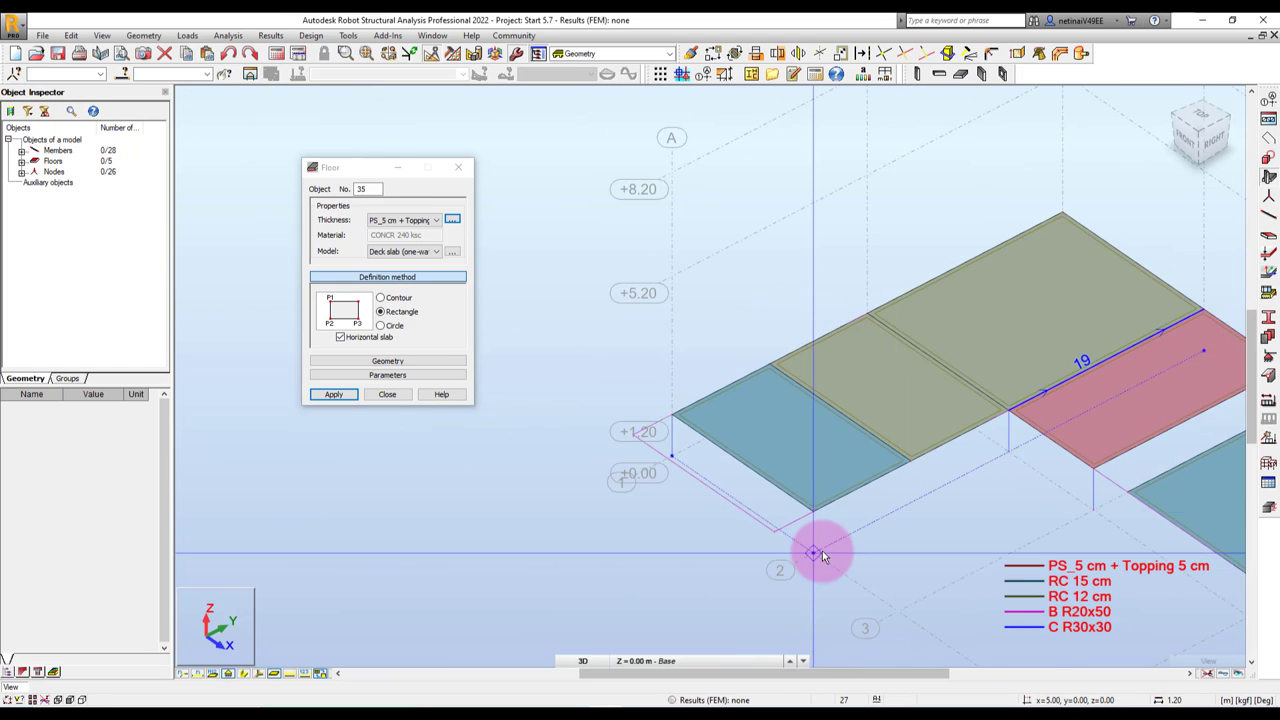
pyautogui.scroll(2, 815, 545)
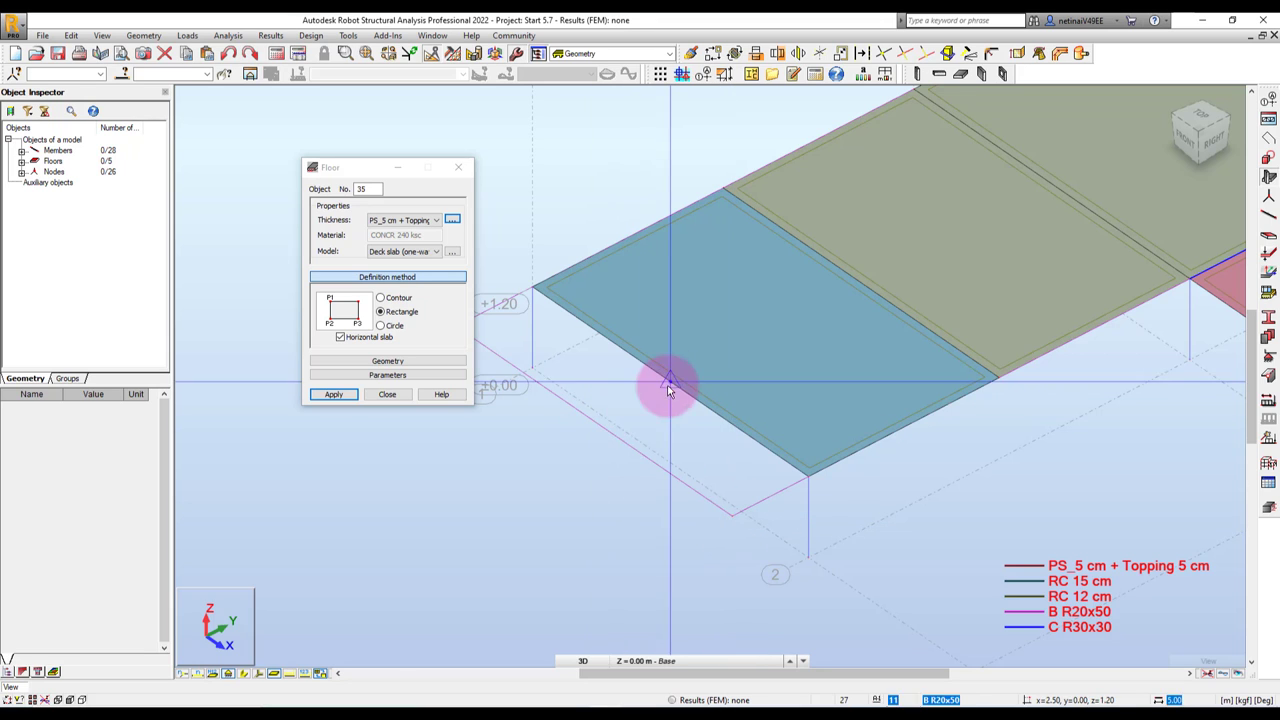
# Add a narrow deck-slab floor strip along the left end and finish floor creation
pyautogui.click(733, 517)
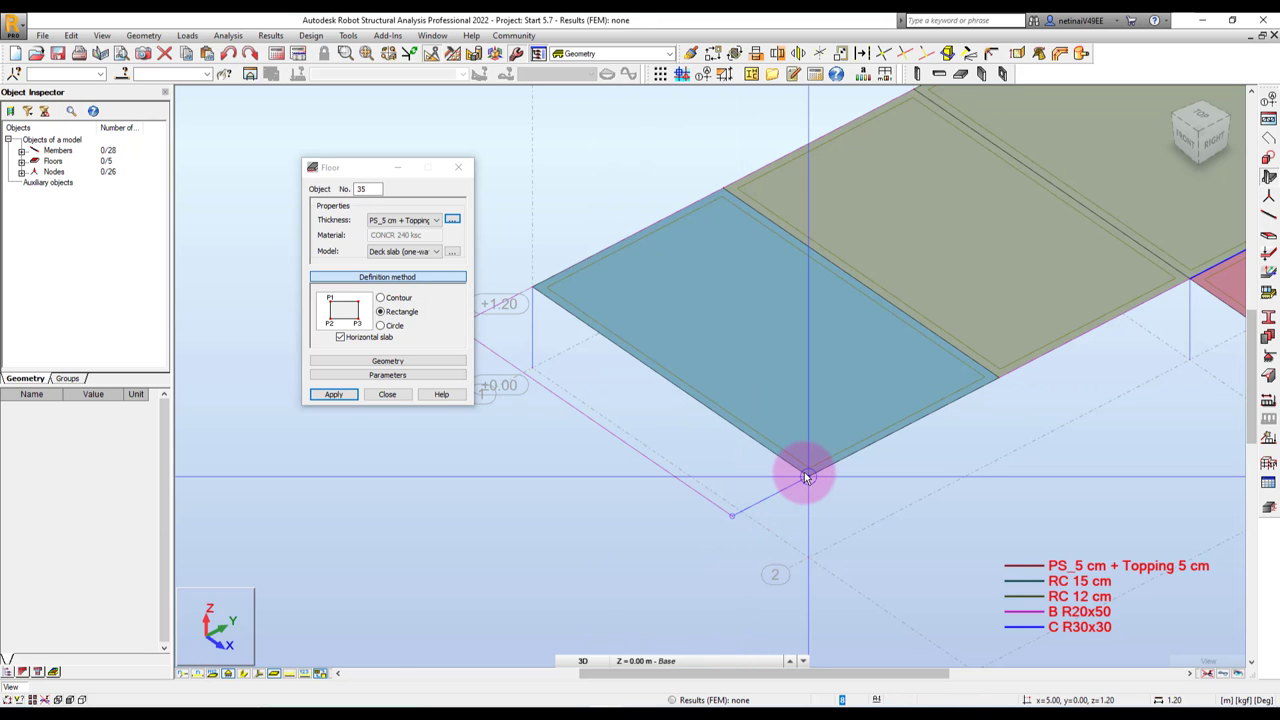
pyautogui.click(808, 477)
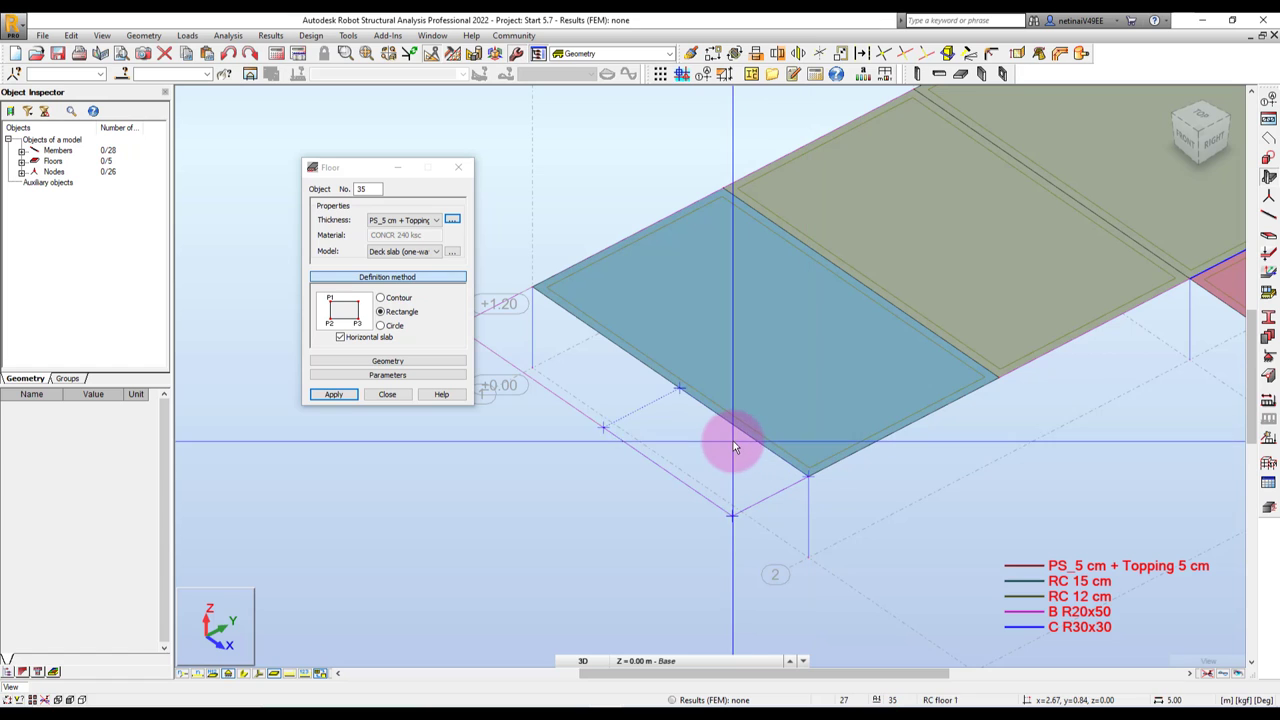
pyautogui.click(530, 296)
pyautogui.press('Escape')
pyautogui.scroll(-3, 814, 557)
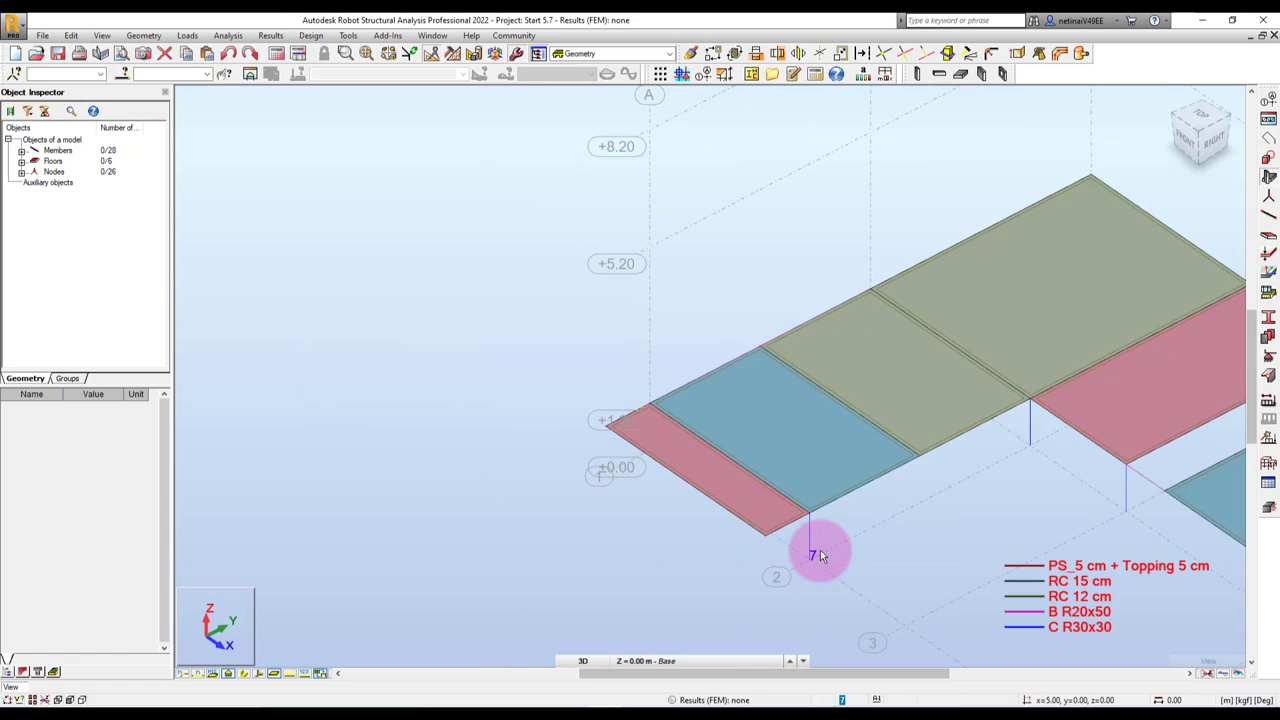
pyautogui.scroll(-2, 720, 515)
pyautogui.scroll(1, 720, 515)
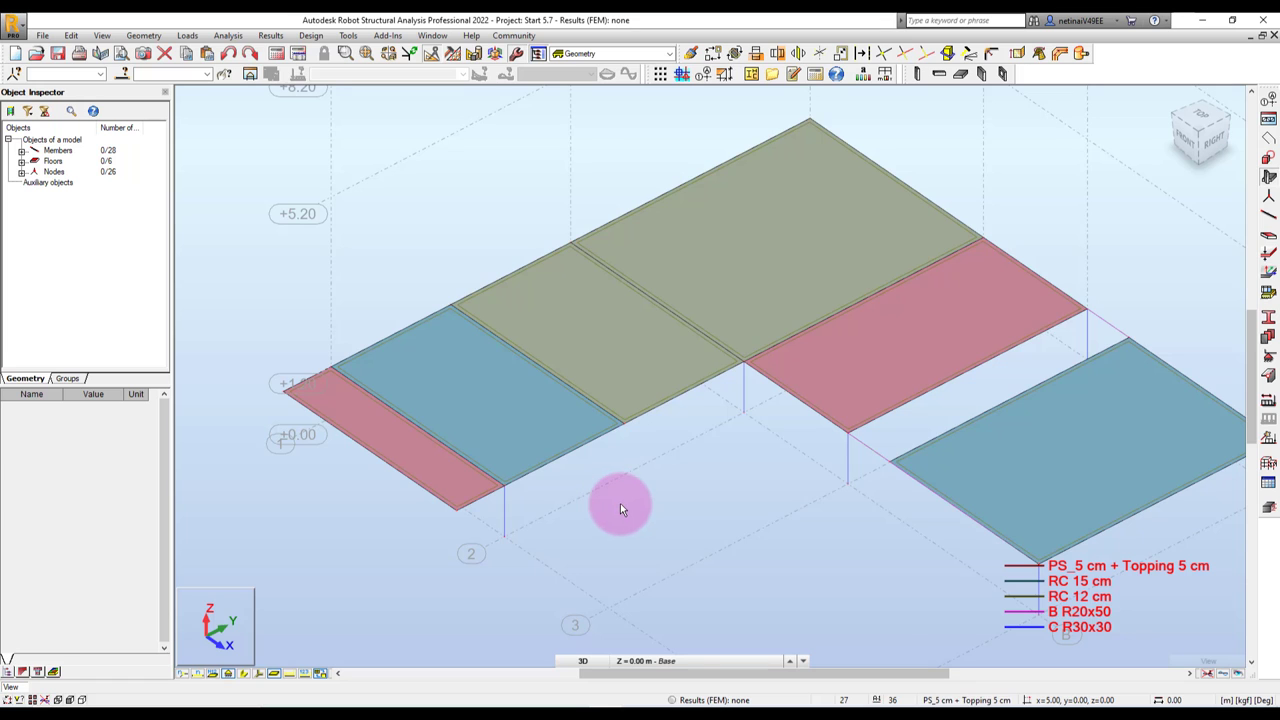
pyautogui.scroll(4, 383, 431)
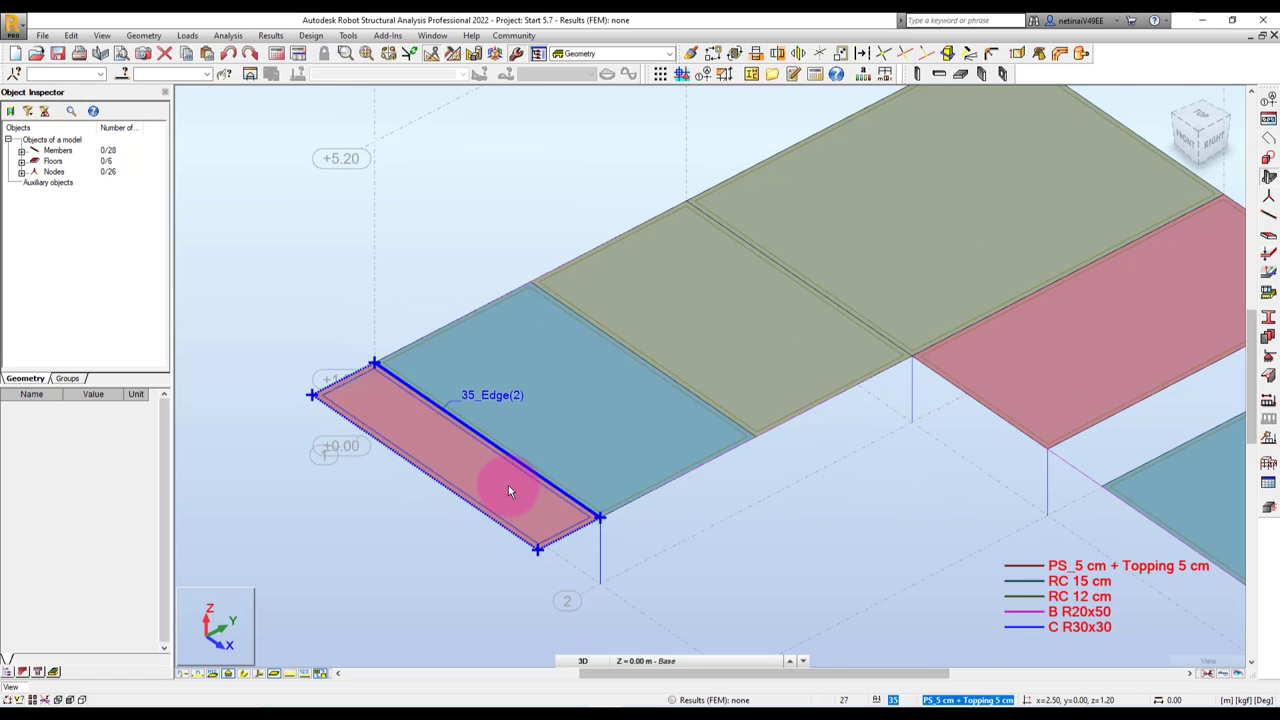
pyautogui.scroll(-3, 508, 485)
pyautogui.scroll(2, 543, 534)
pyautogui.scroll(2, 531, 509)
pyautogui.scroll(-2, 523, 509)
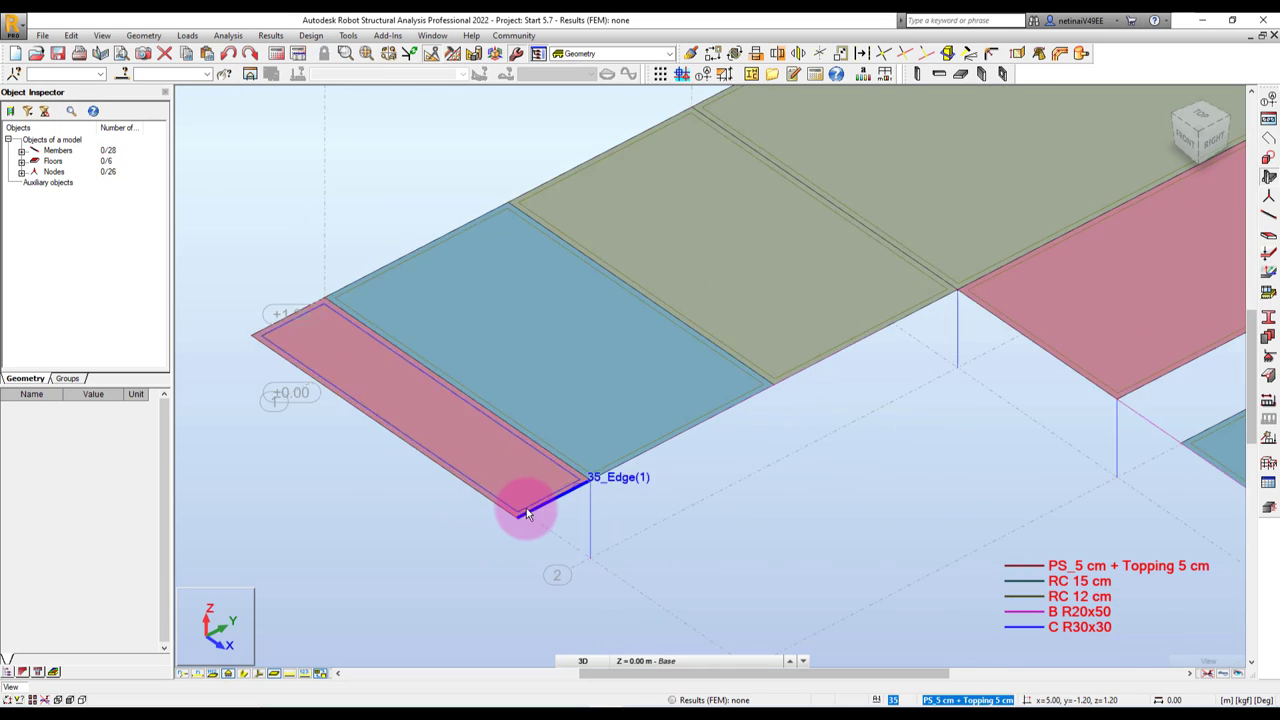
pyautogui.scroll(-3, 523, 509)
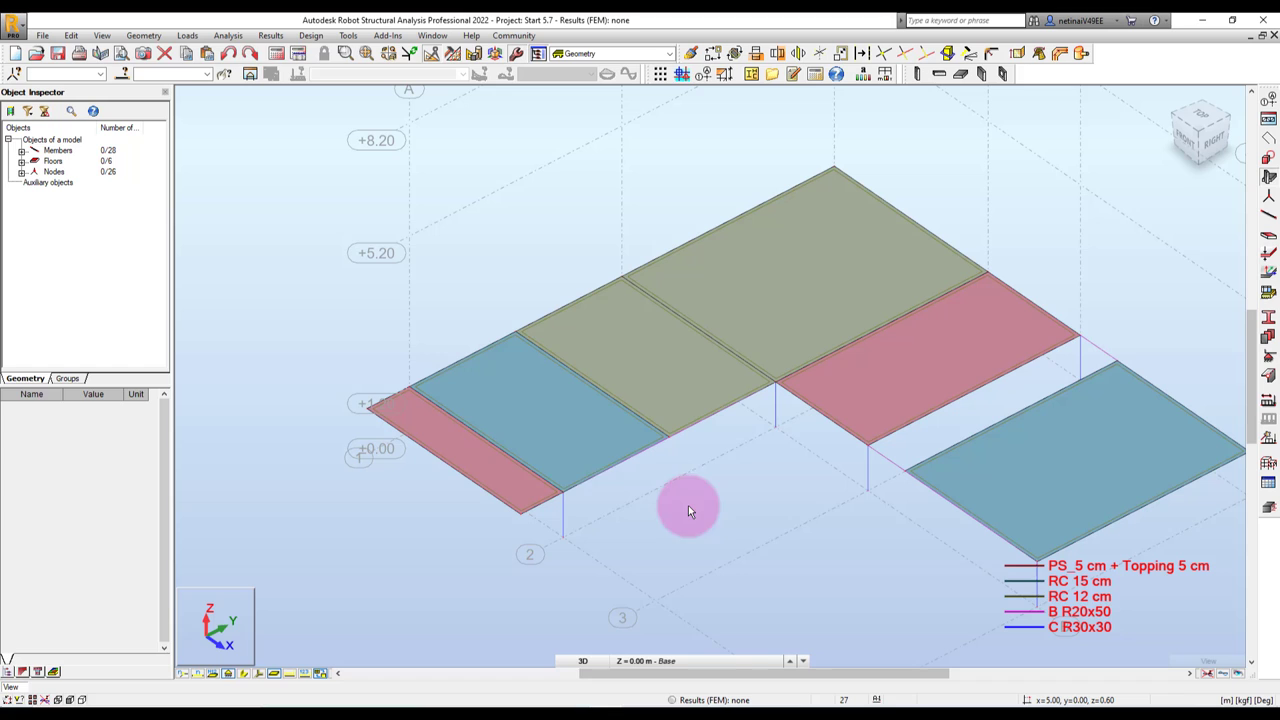
# Turn on Direction of load distribution under Panels / FE in the Display settings
pyautogui.rightClick(256, 218)
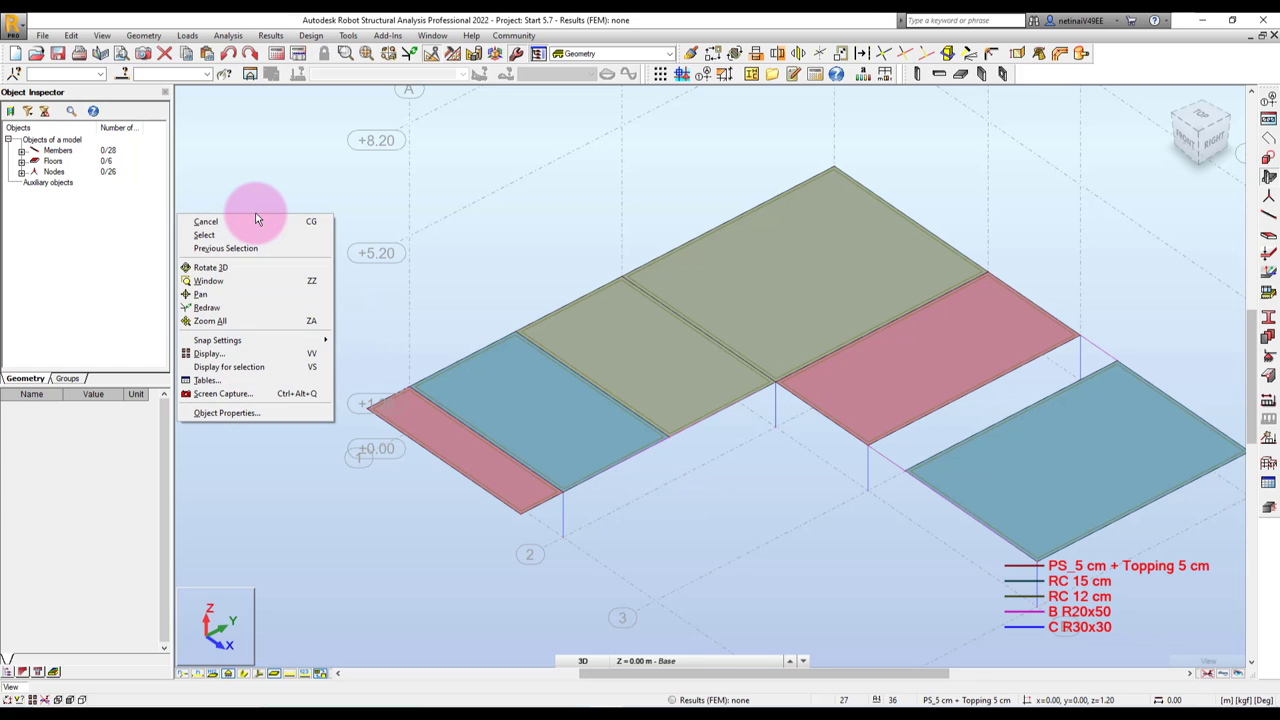
pyautogui.click(229, 356)
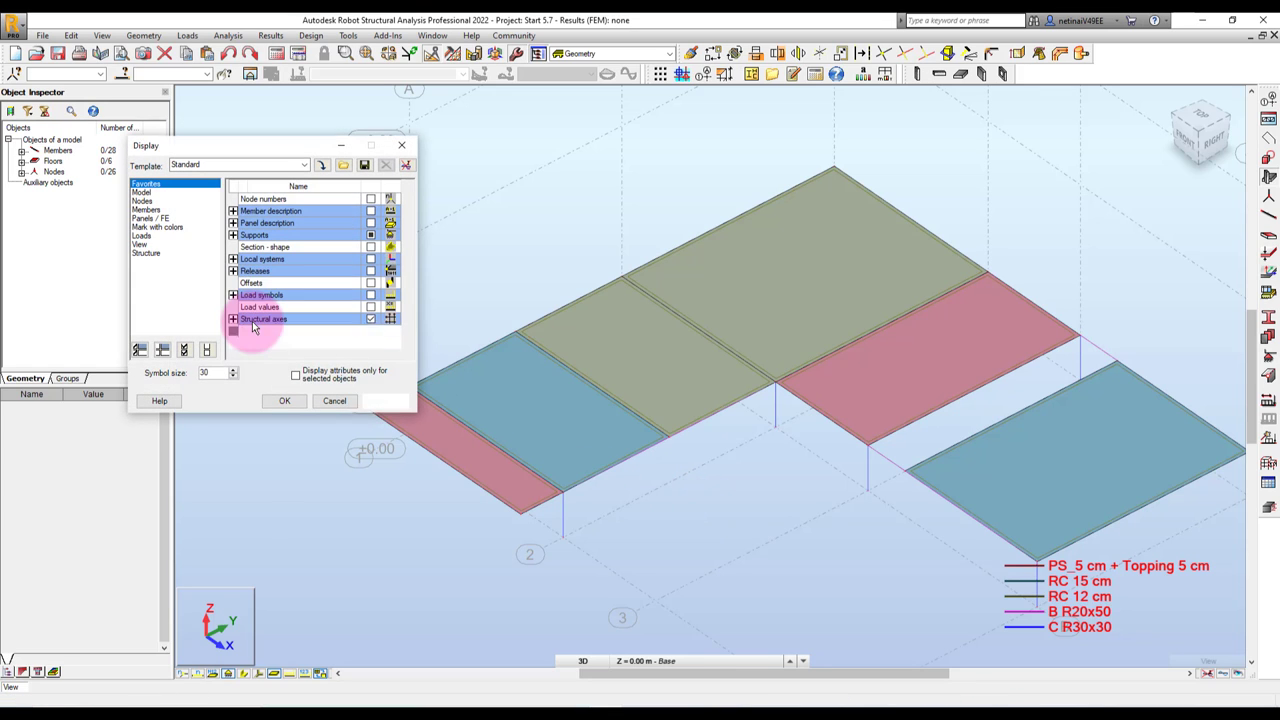
pyautogui.click(146, 219)
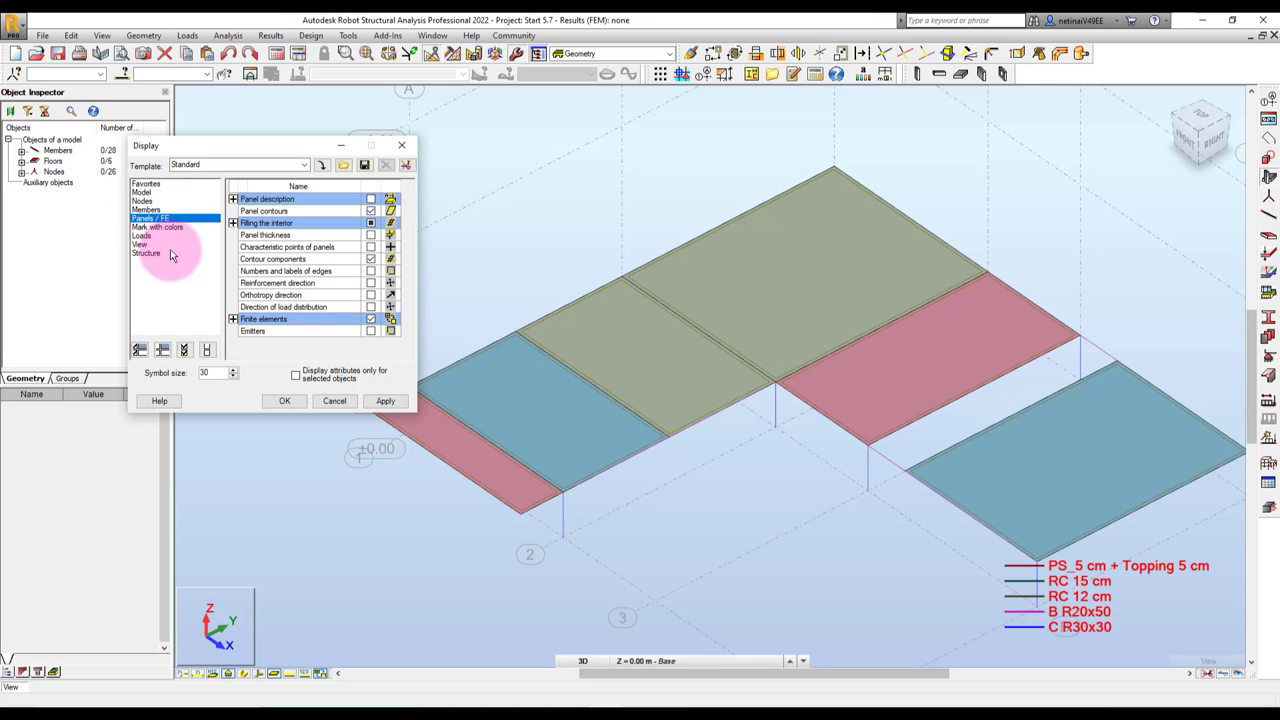
pyautogui.click(370, 320)
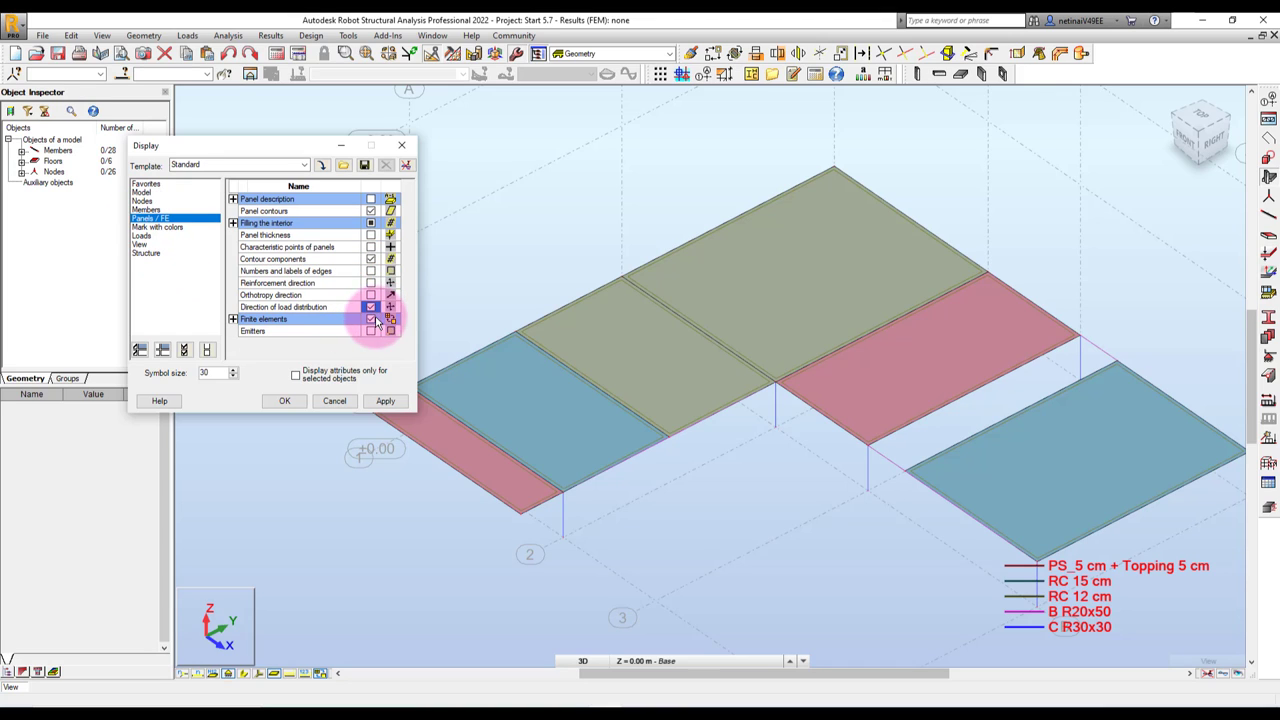
pyautogui.click(385, 400)
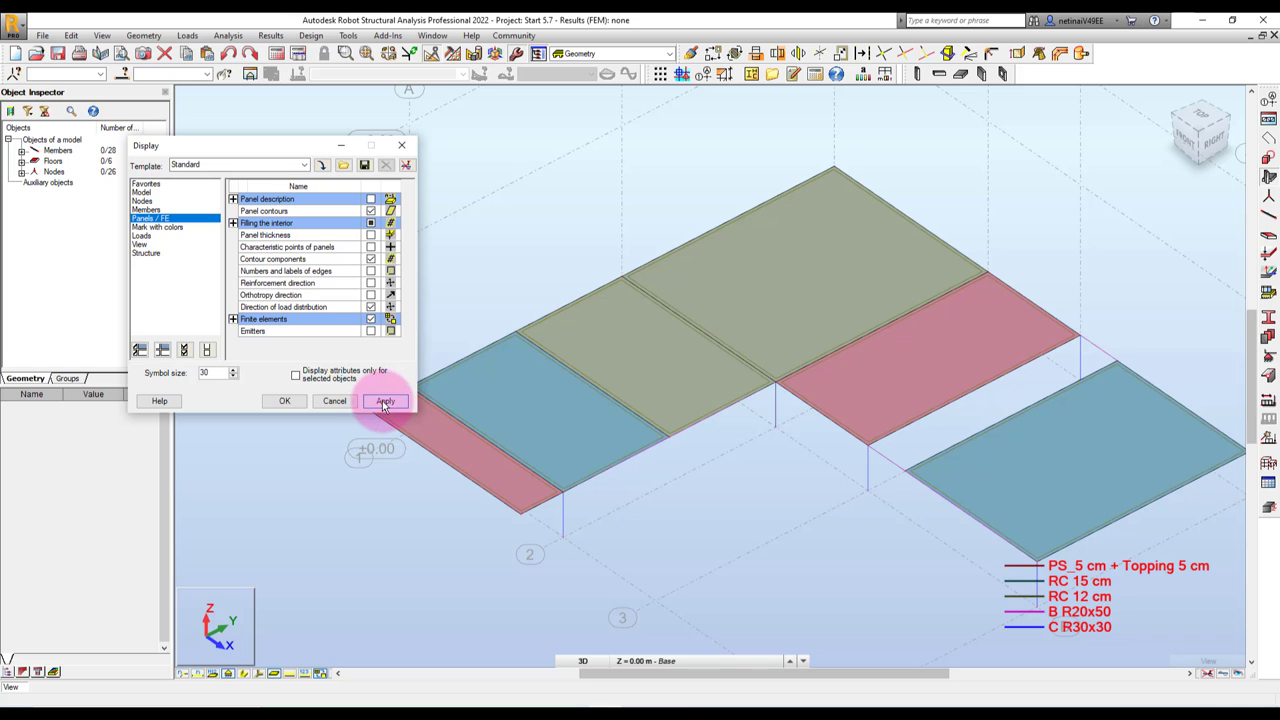
pyautogui.click(270, 402)
pyautogui.scroll(3, 721, 486)
pyautogui.scroll(-1, 595, 508)
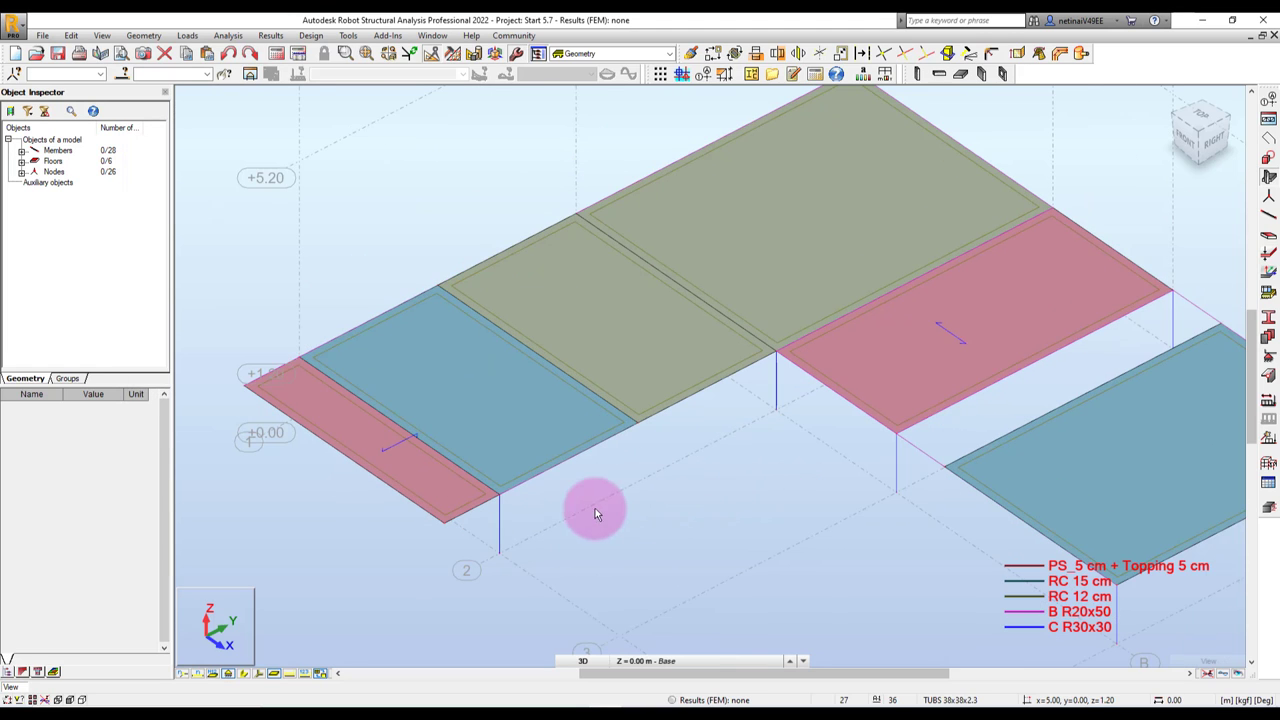
# Inspect the properties of two slab panels, then clear the selection
pyautogui.click(507, 392)
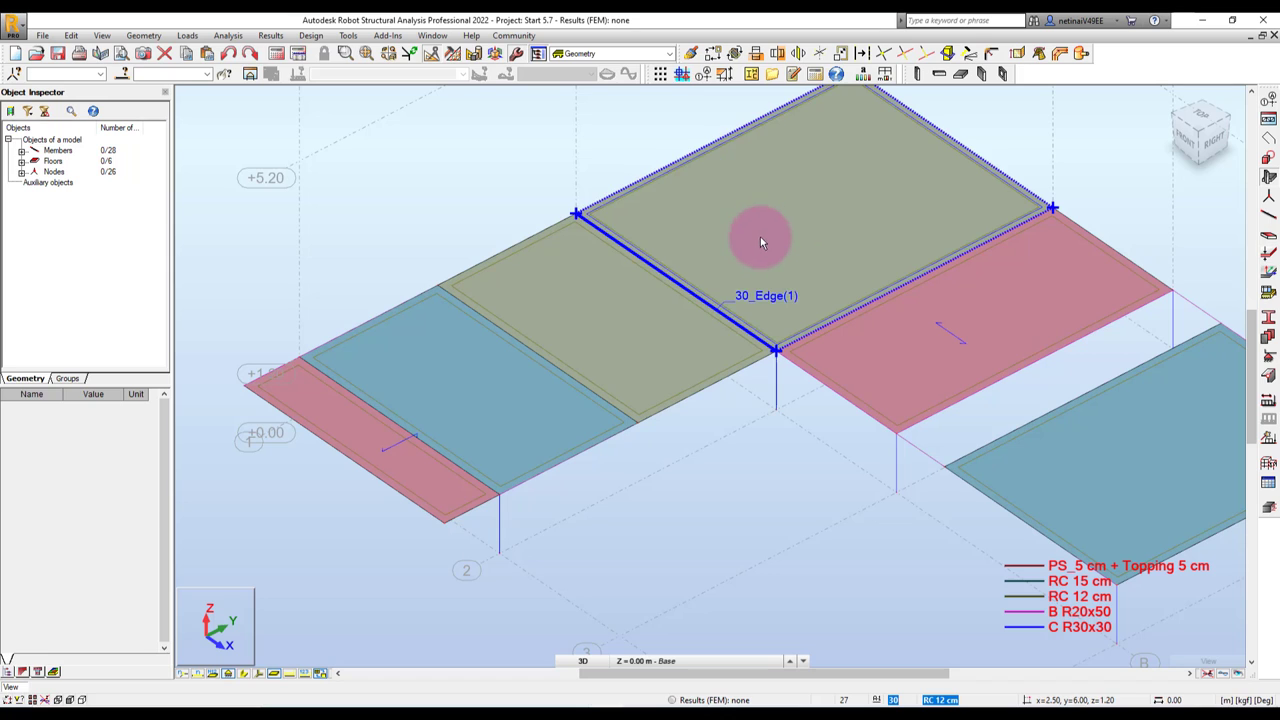
pyautogui.click(760, 240)
pyautogui.click(771, 470)
pyautogui.scroll(-1, 798, 502)
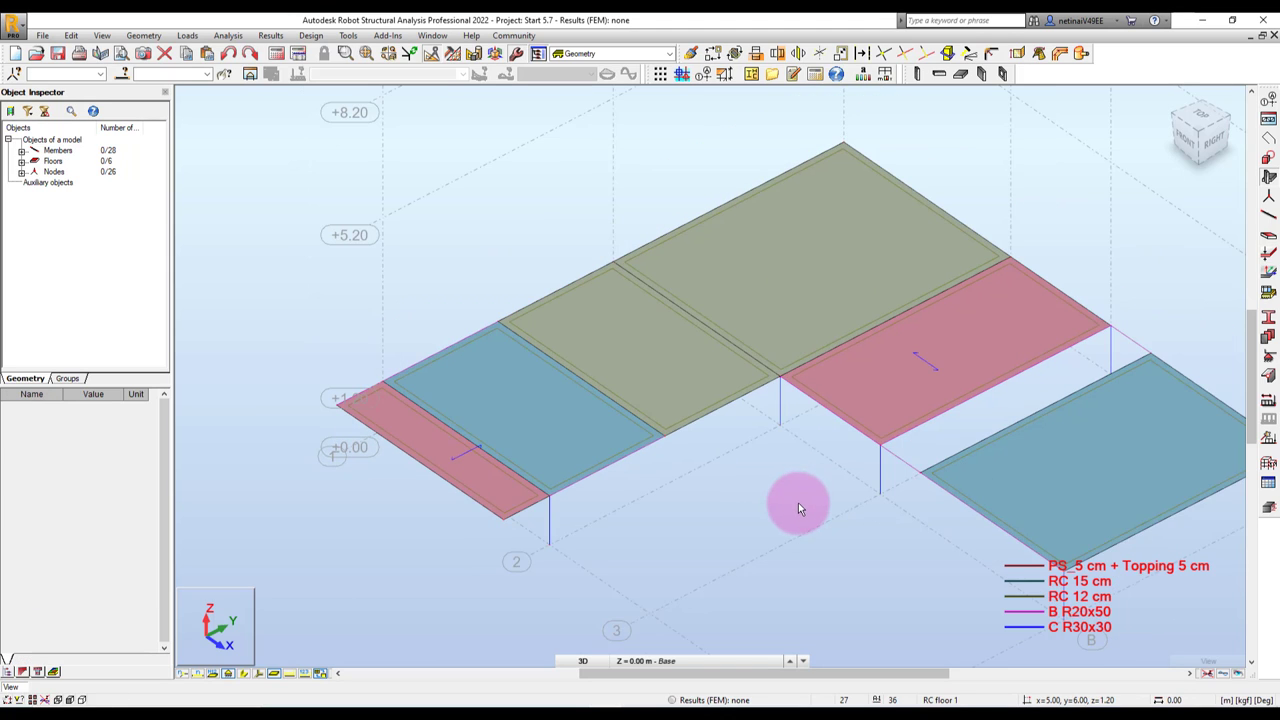
pyautogui.scroll(2, 720, 514)
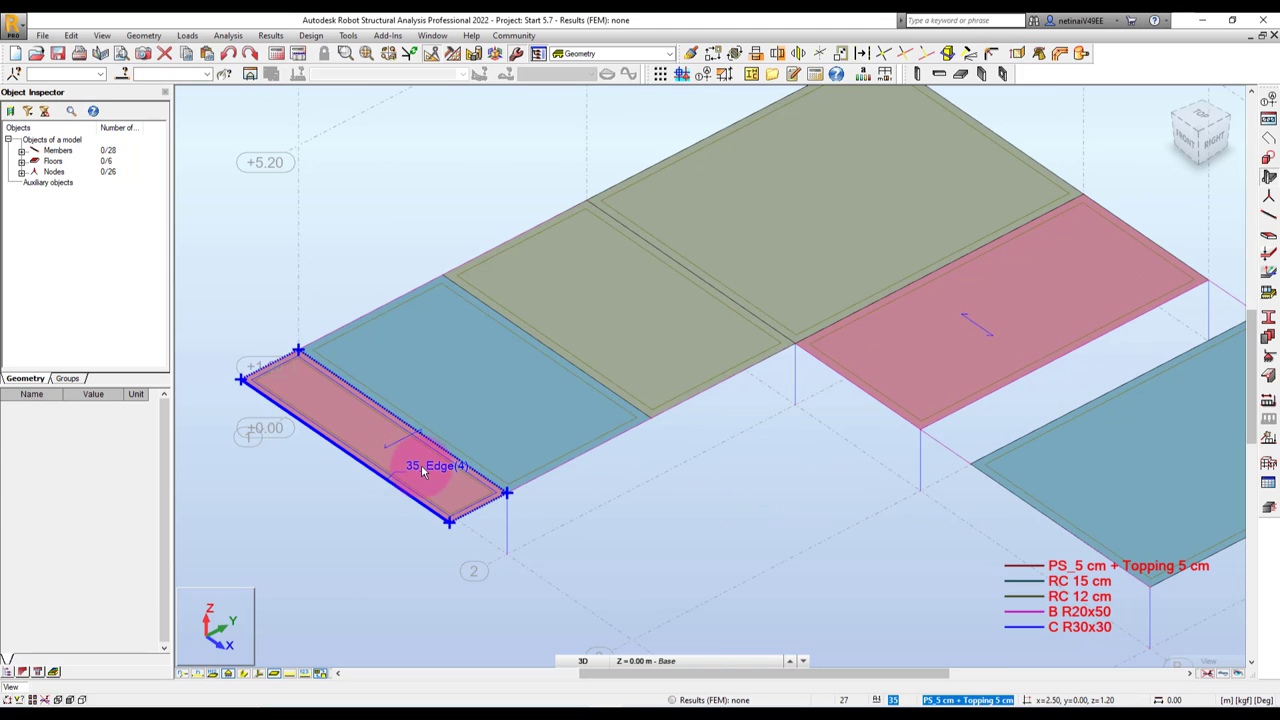
pyautogui.scroll(-1, 738, 507)
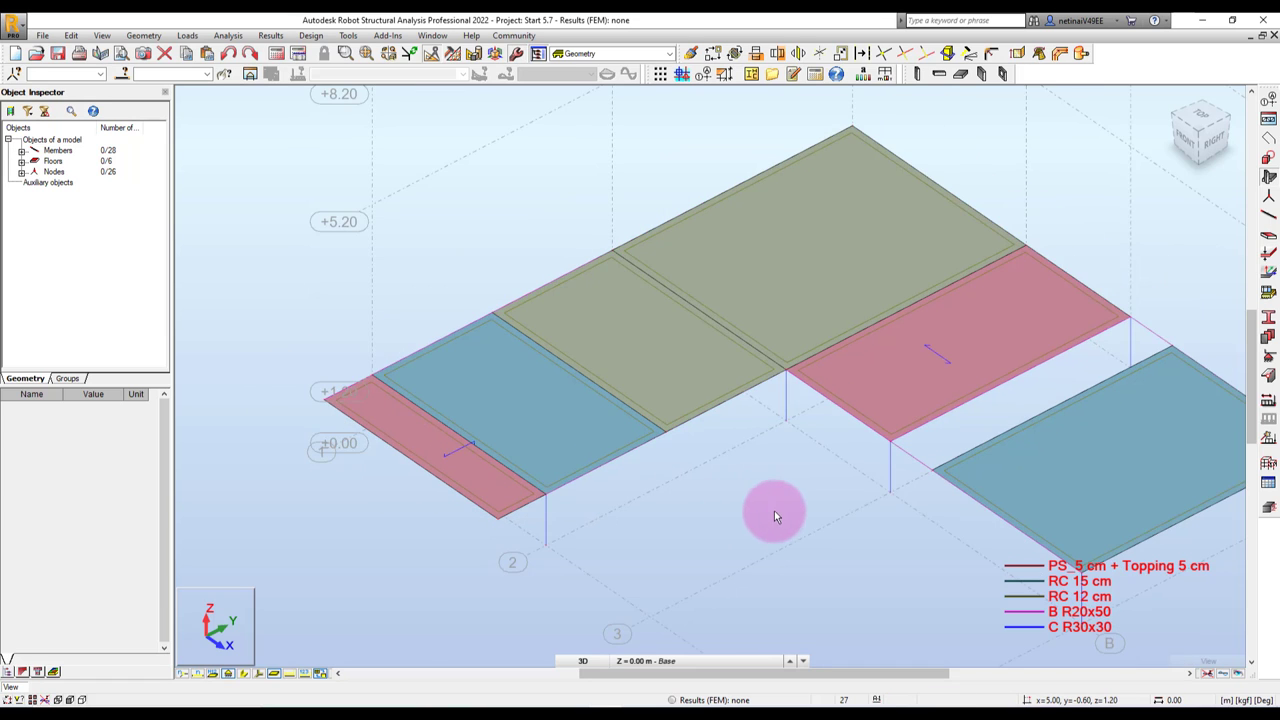
pyautogui.scroll(-1, 774, 516)
pyautogui.scroll(-1, 722, 509)
pyautogui.scroll(3, 1054, 309)
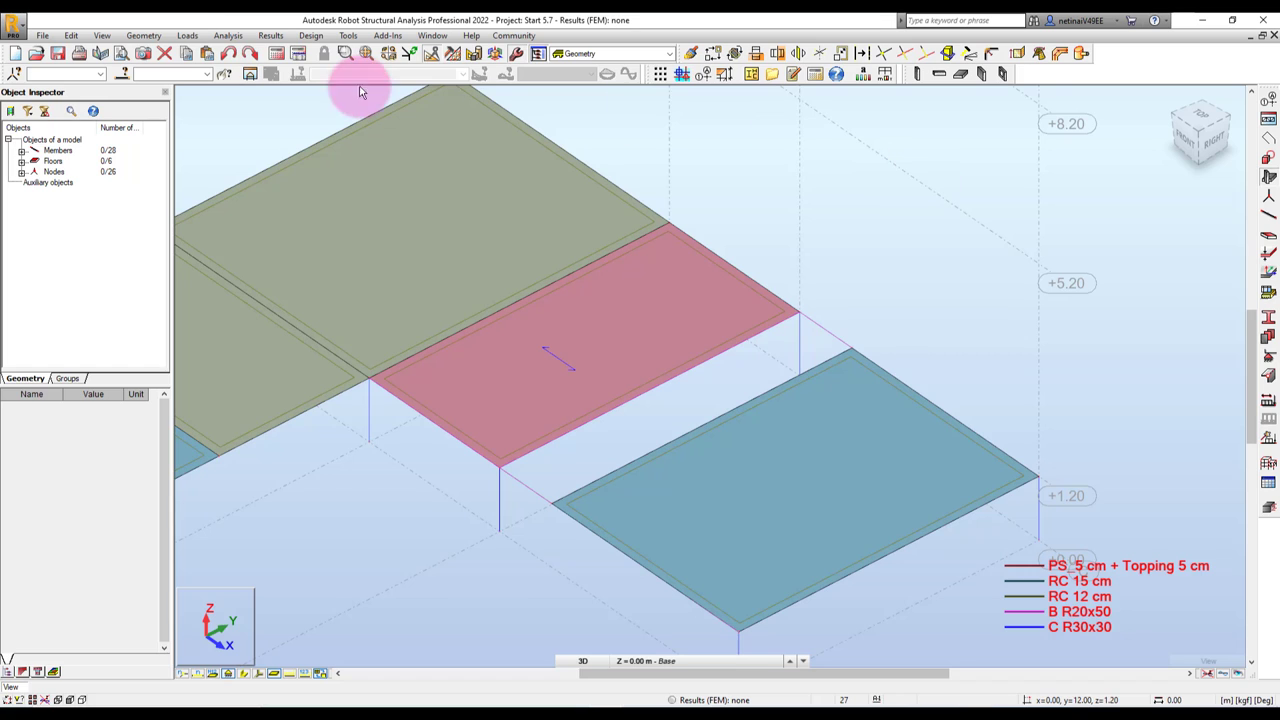
# Reopen the Floor definition dialog and move it clear of the slabs
pyautogui.click(143, 36)
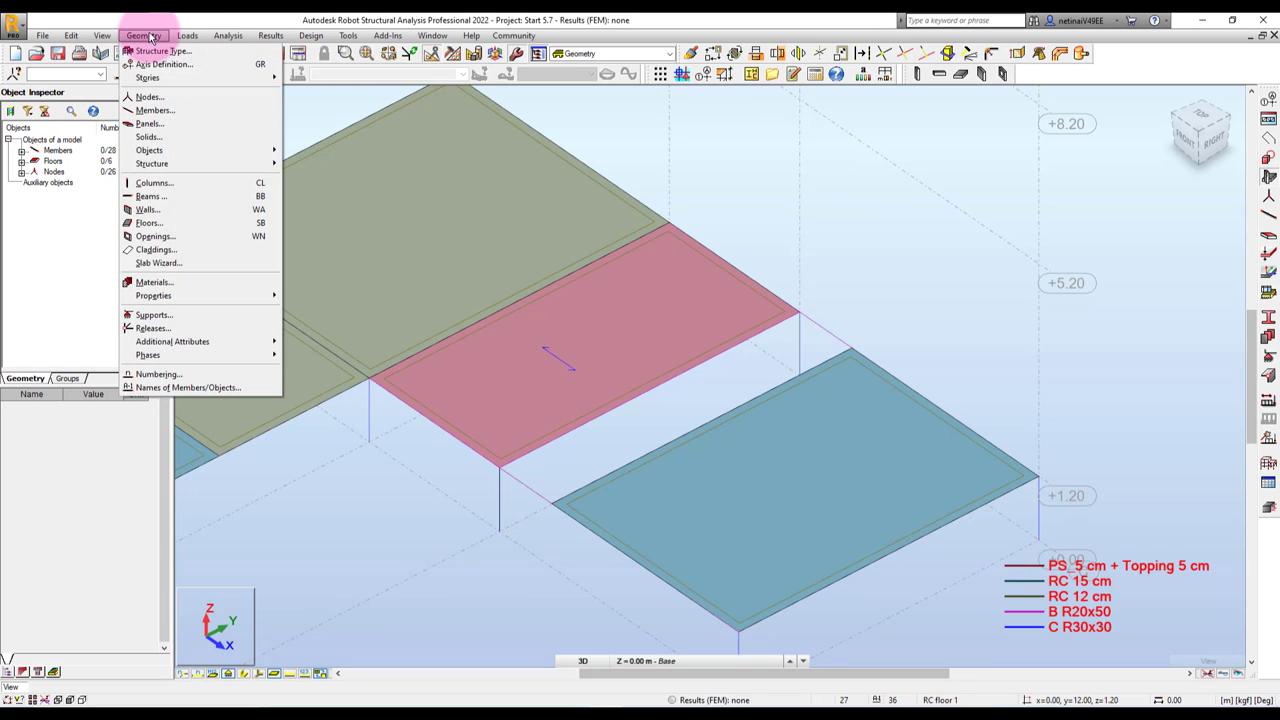
pyautogui.click(149, 223)
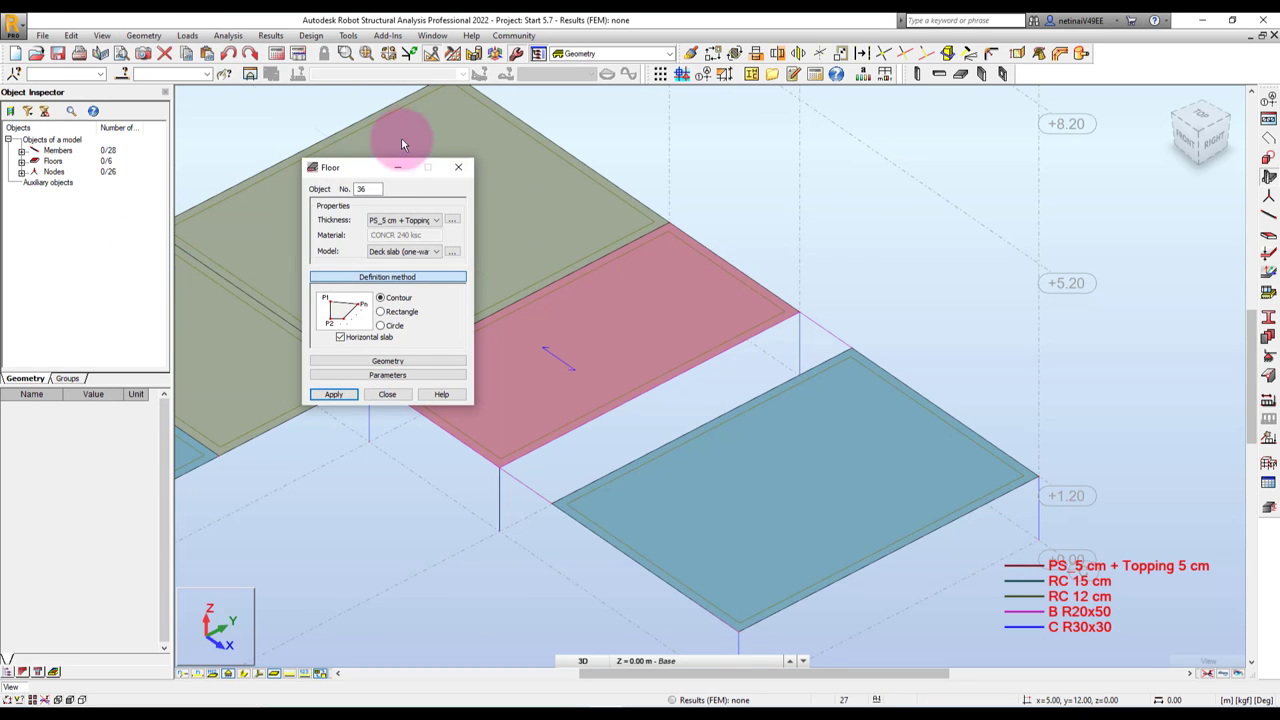
pyautogui.moveTo(340, 167); pyautogui.dragTo(950, 150)
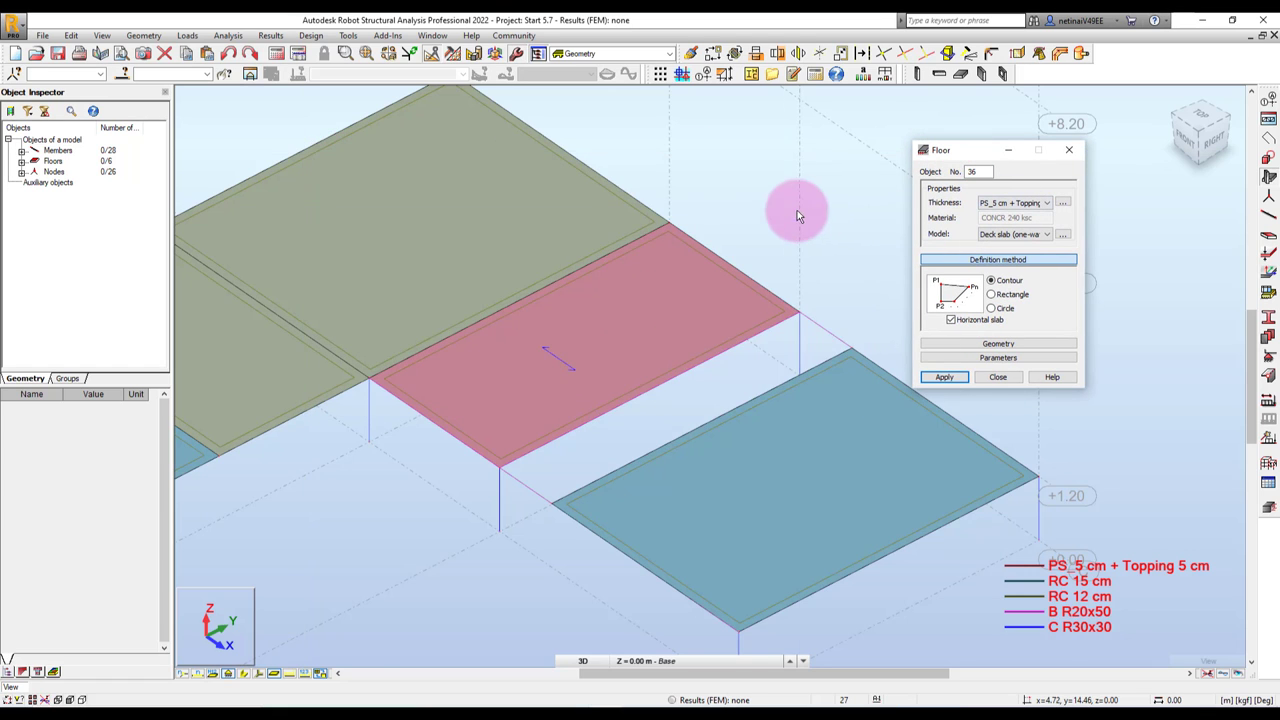
pyautogui.scroll(-2, 837, 217)
pyautogui.scroll(3, 840, 250)
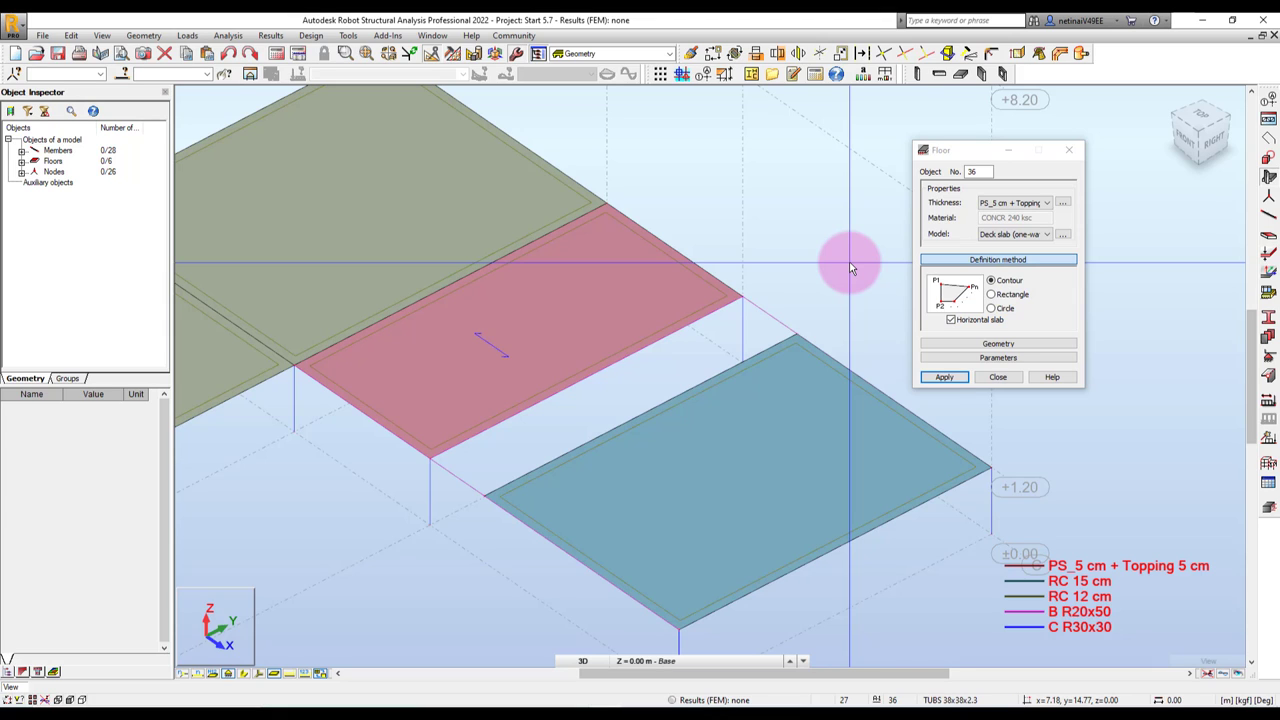
# Create an HC_5 cm + Topping 5 cm floor filling the gap between the teal and red slabs
pyautogui.click(1000, 208)
pyautogui.click(1002, 216)
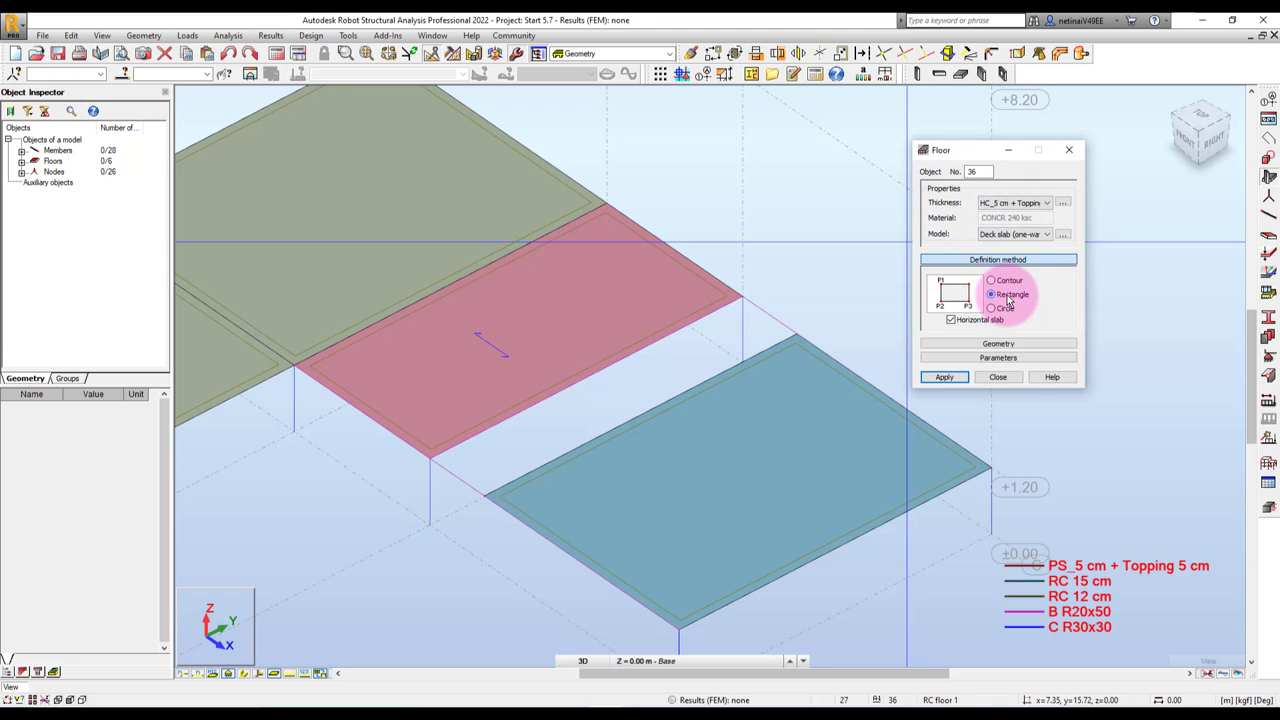
pyautogui.click(497, 490)
pyautogui.click(777, 333)
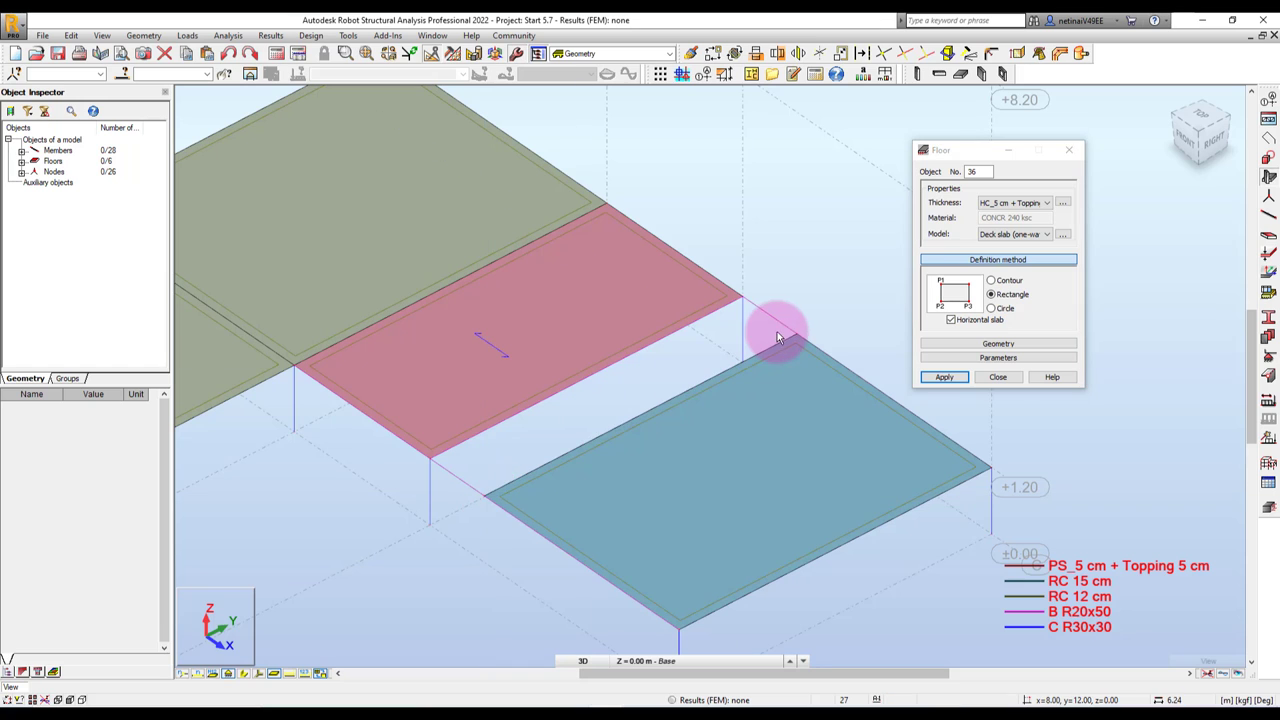
pyautogui.click(755, 298)
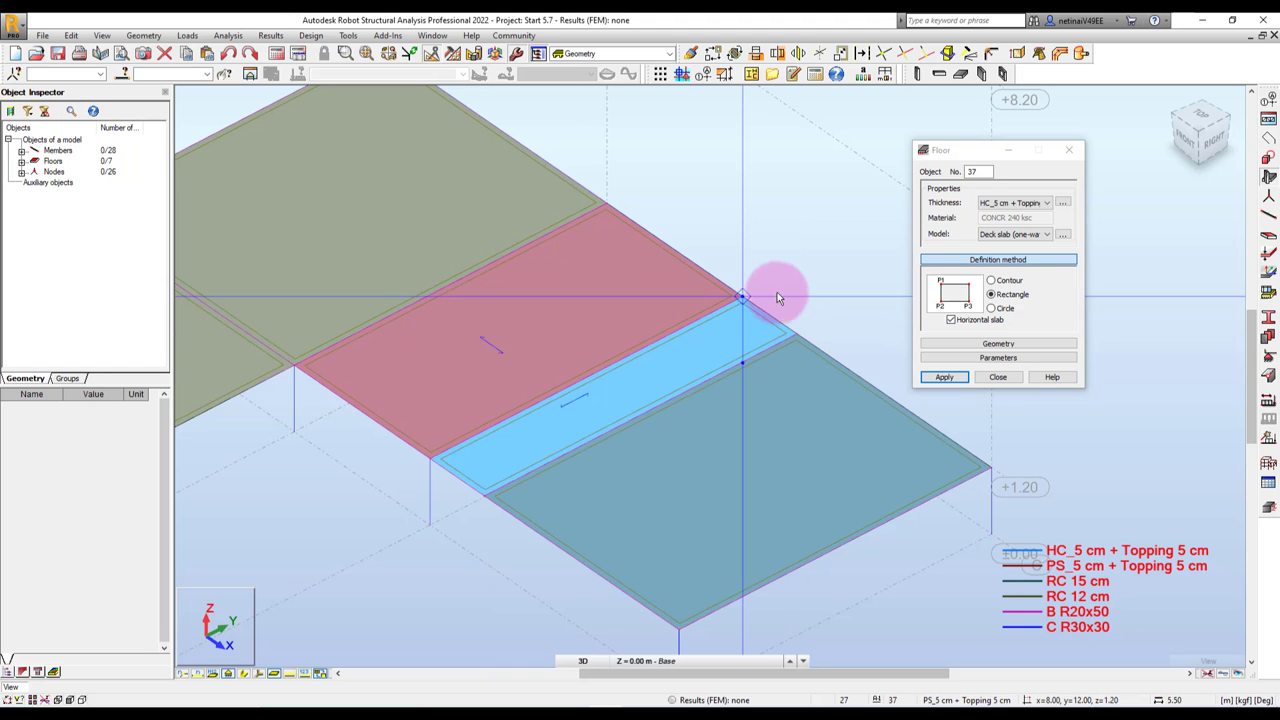
pyautogui.click(990, 377)
pyautogui.scroll(2, 641, 323)
pyautogui.scroll(1, 655, 420)
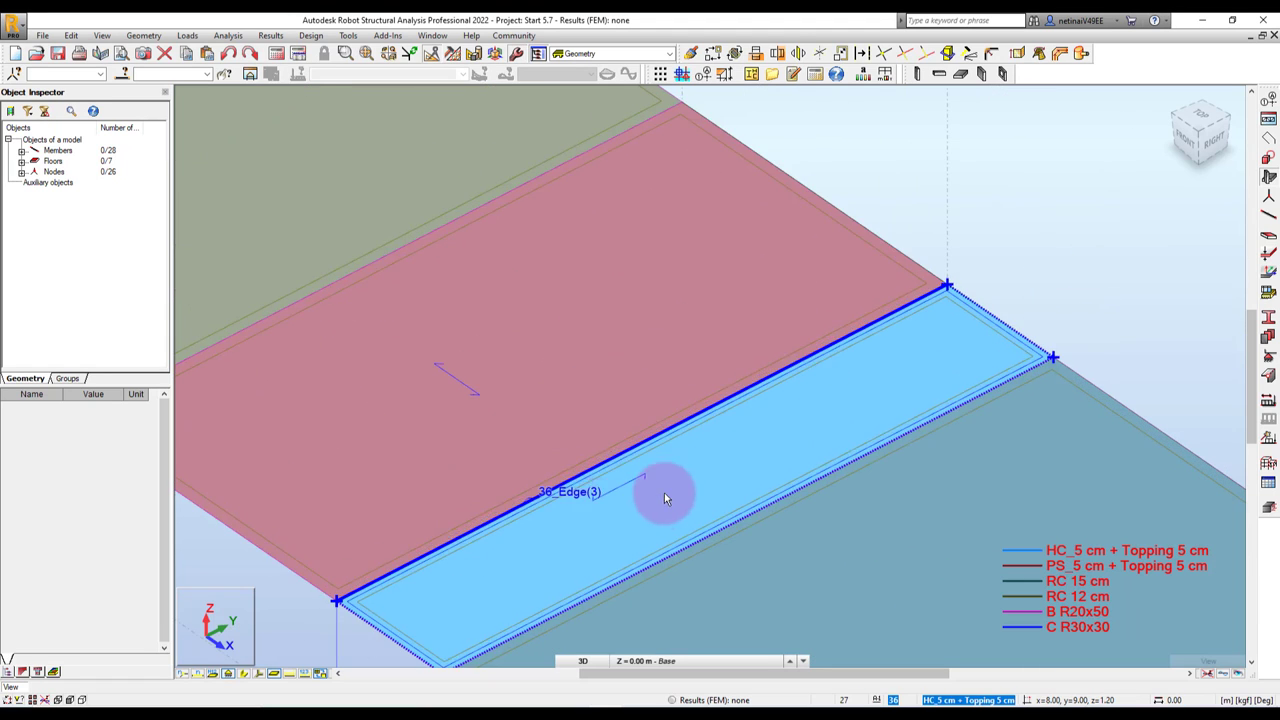
pyautogui.scroll(-2, 537, 562)
pyautogui.scroll(3, 1041, 370)
pyautogui.scroll(-2, 1041, 370)
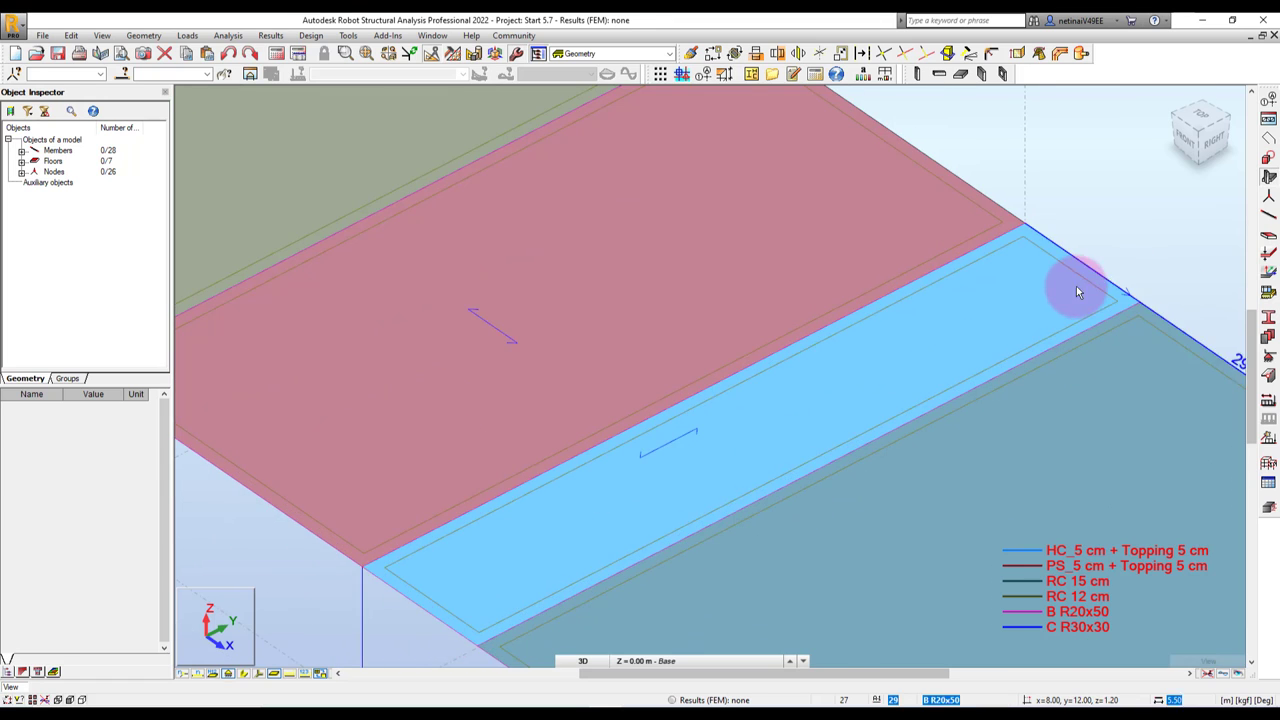
pyautogui.scroll(-2, 1071, 286)
pyautogui.scroll(2, 1006, 357)
pyautogui.scroll(-1, 1063, 251)
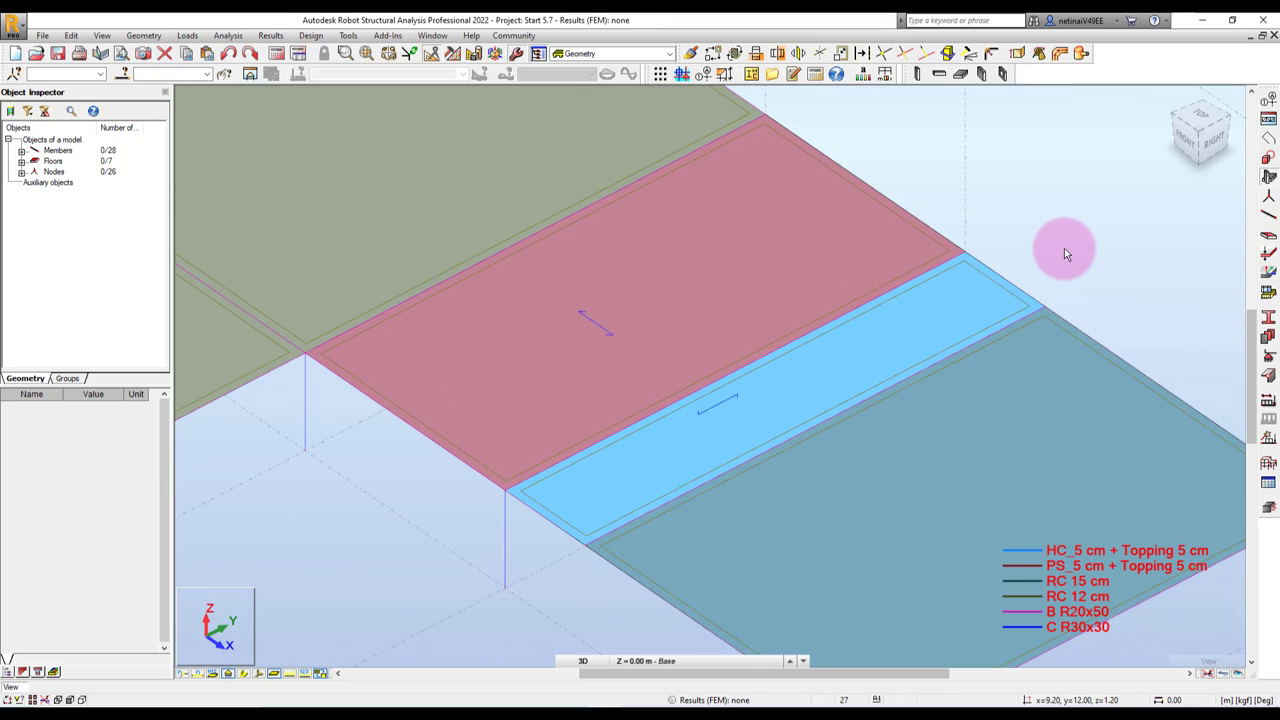
pyautogui.scroll(-1, 988, 194)
pyautogui.scroll(-1, 1014, 194)
pyautogui.scroll(1, 955, 257)
pyautogui.scroll(2, 955, 257)
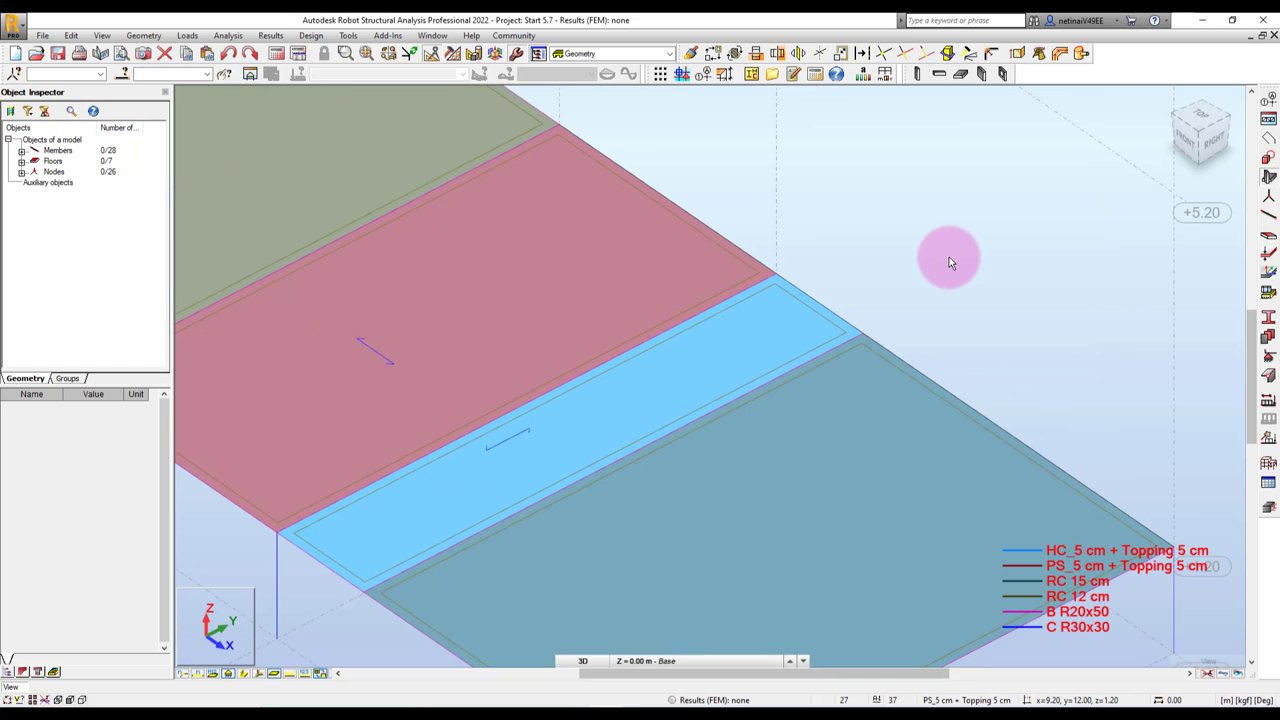
pyautogui.scroll(-2, 950, 262)
pyautogui.scroll(2, 497, 466)
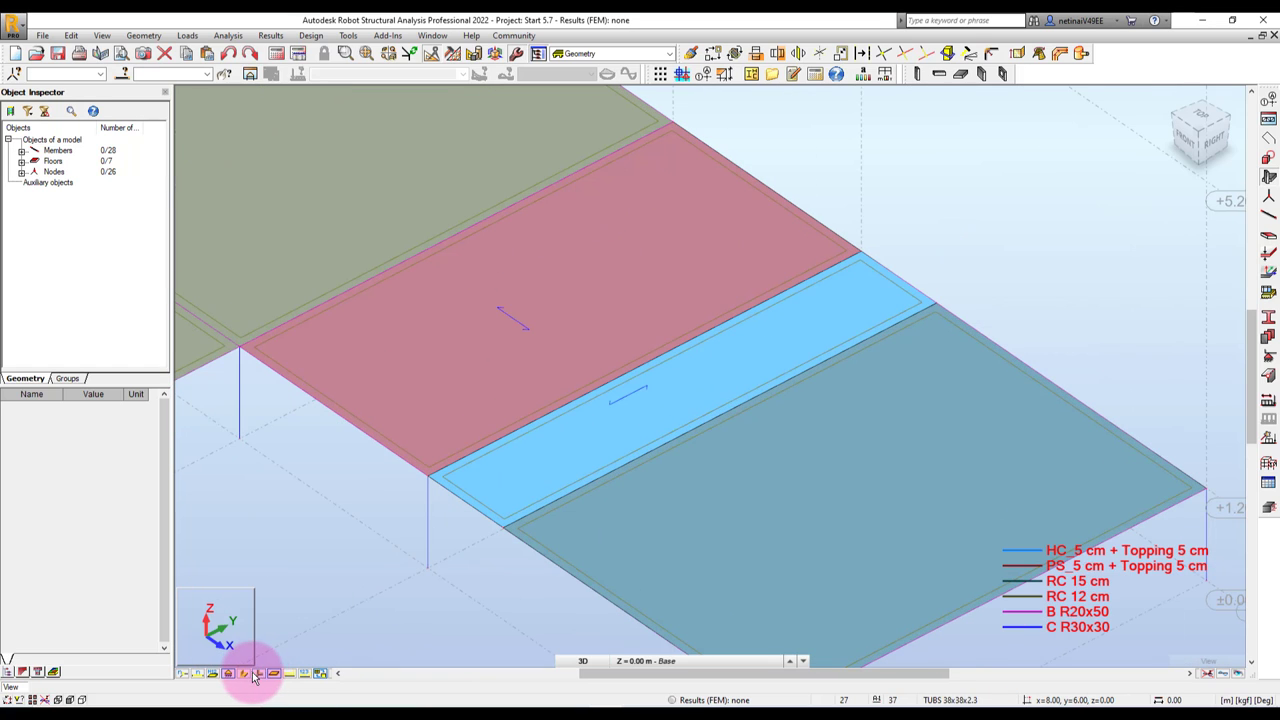
# Turn on local system display for all elements and zoom in on the new slab's axes
pyautogui.click(260, 677)
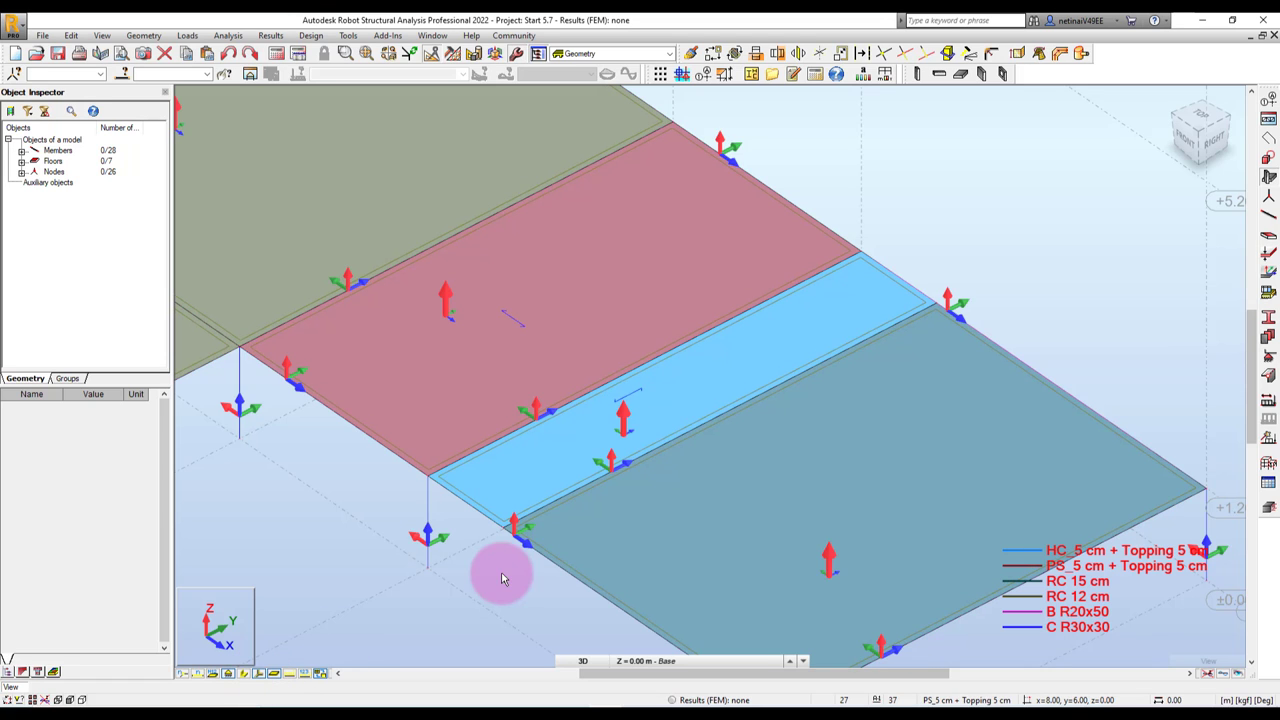
pyautogui.scroll(2, 676, 470)
pyautogui.scroll(1, 676, 470)
pyautogui.scroll(2, 645, 383)
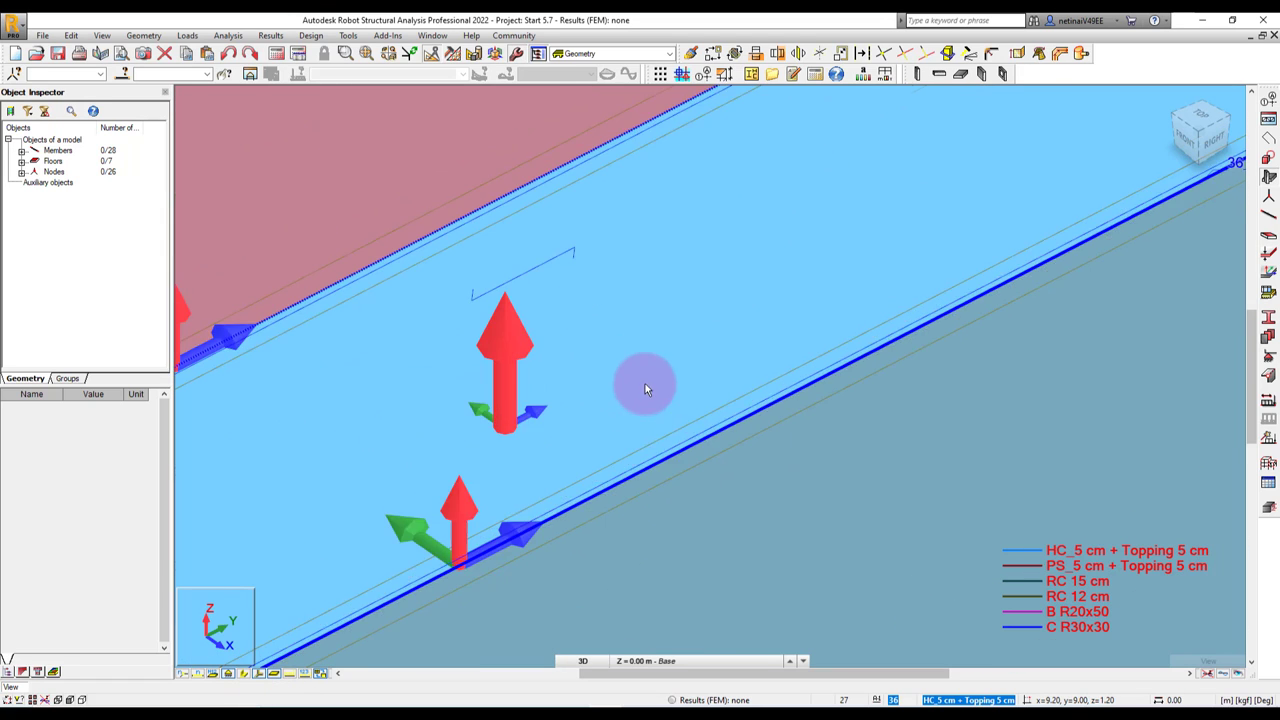
pyautogui.scroll(1, 527, 437)
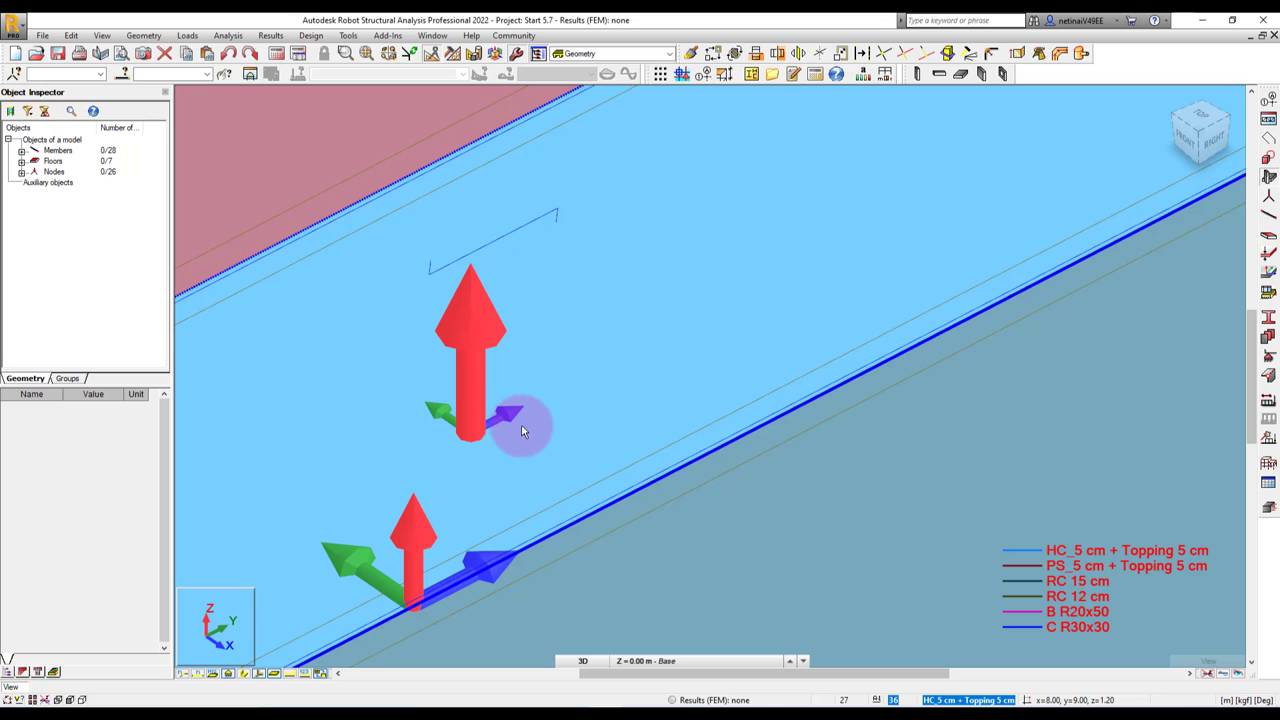
pyautogui.scroll(-1, 565, 427)
pyautogui.scroll(-1, 579, 377)
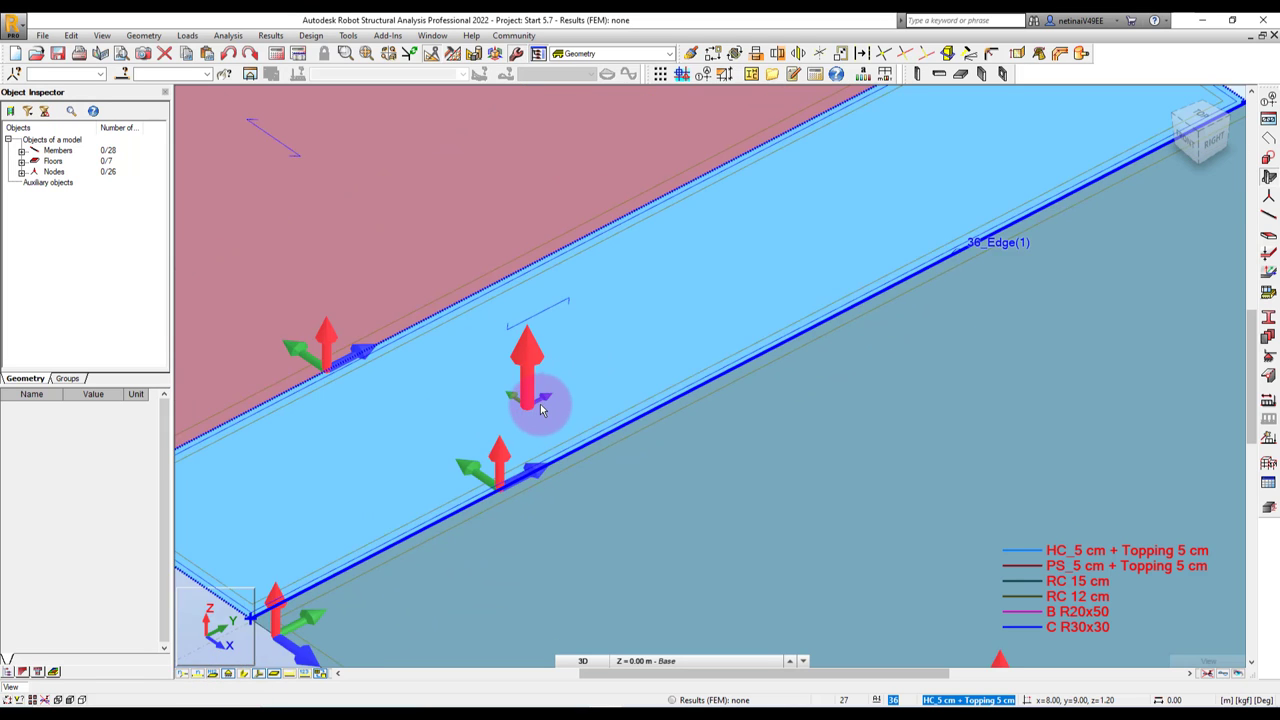
pyautogui.scroll(1, 529, 400)
pyautogui.scroll(1, 500, 449)
pyautogui.scroll(1, 540, 405)
pyautogui.scroll(1, 534, 394)
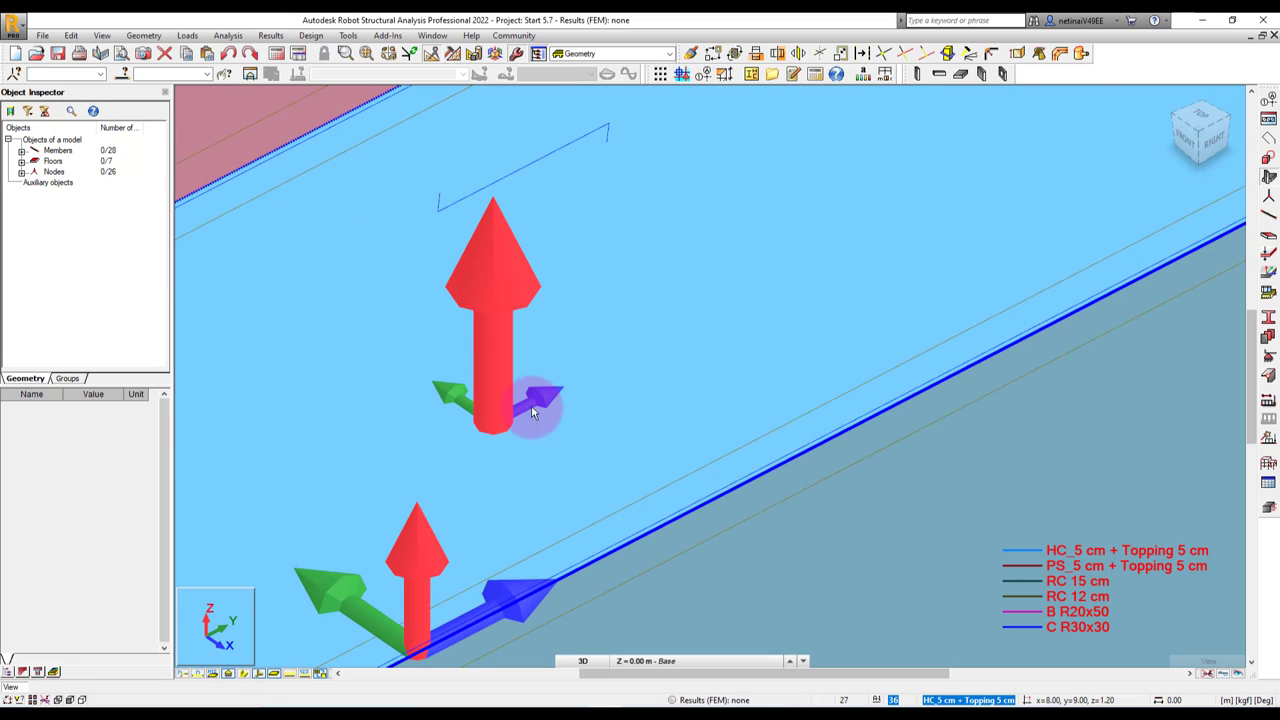
pyautogui.scroll(-1, 525, 410)
pyautogui.scroll(1, 532, 270)
pyautogui.scroll(1, 527, 280)
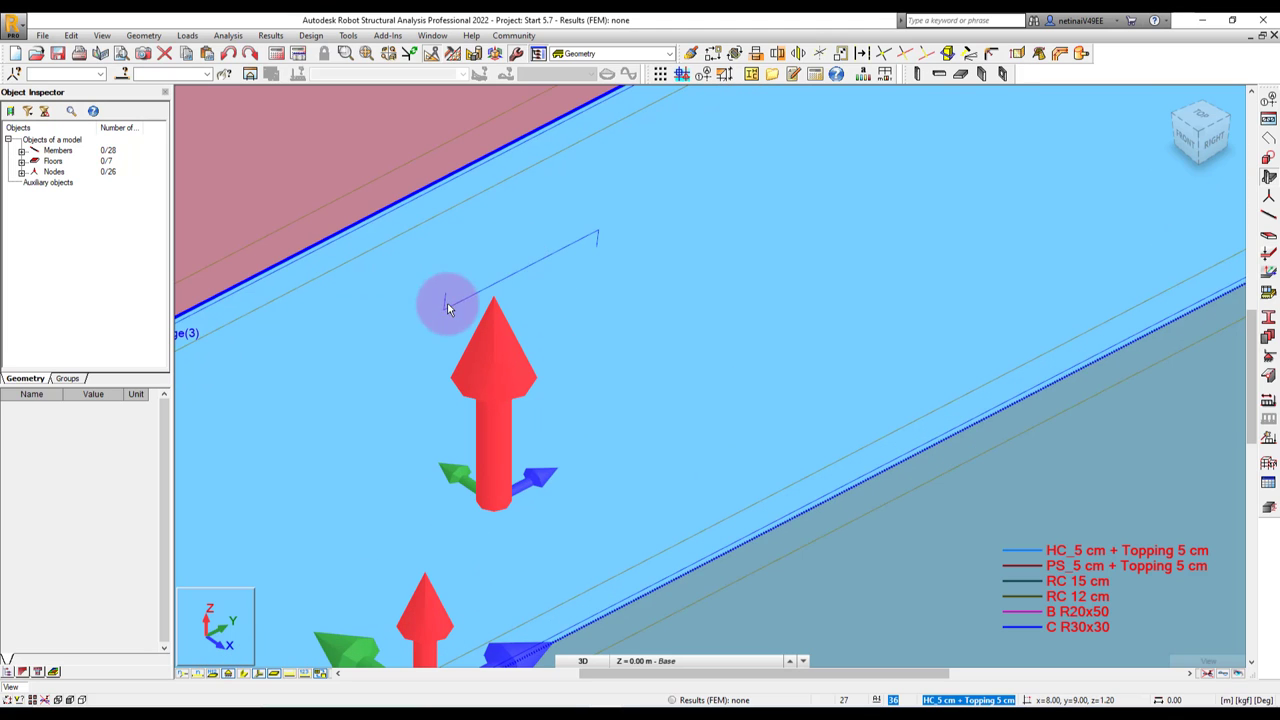
pyautogui.scroll(-1, 423, 313)
pyautogui.scroll(-1, 523, 434)
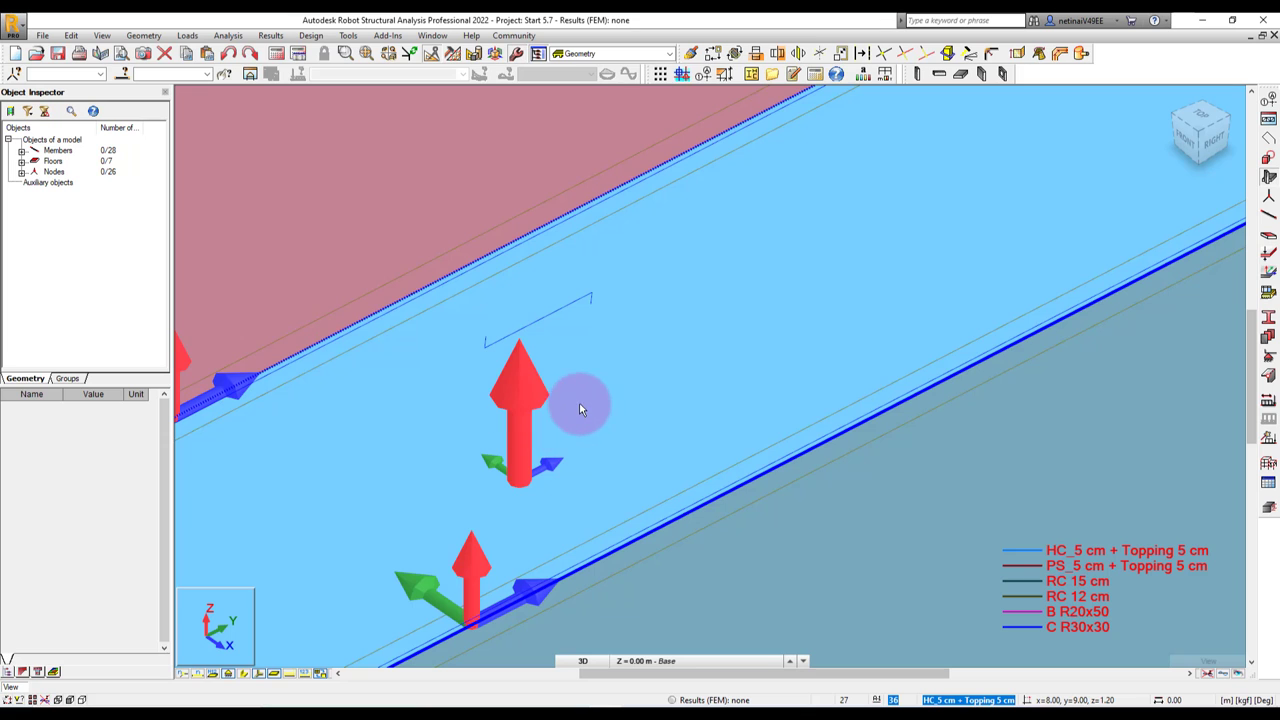
pyautogui.scroll(-2, 560, 390)
pyautogui.scroll(-1, 565, 370)
pyautogui.scroll(-1, 575, 377)
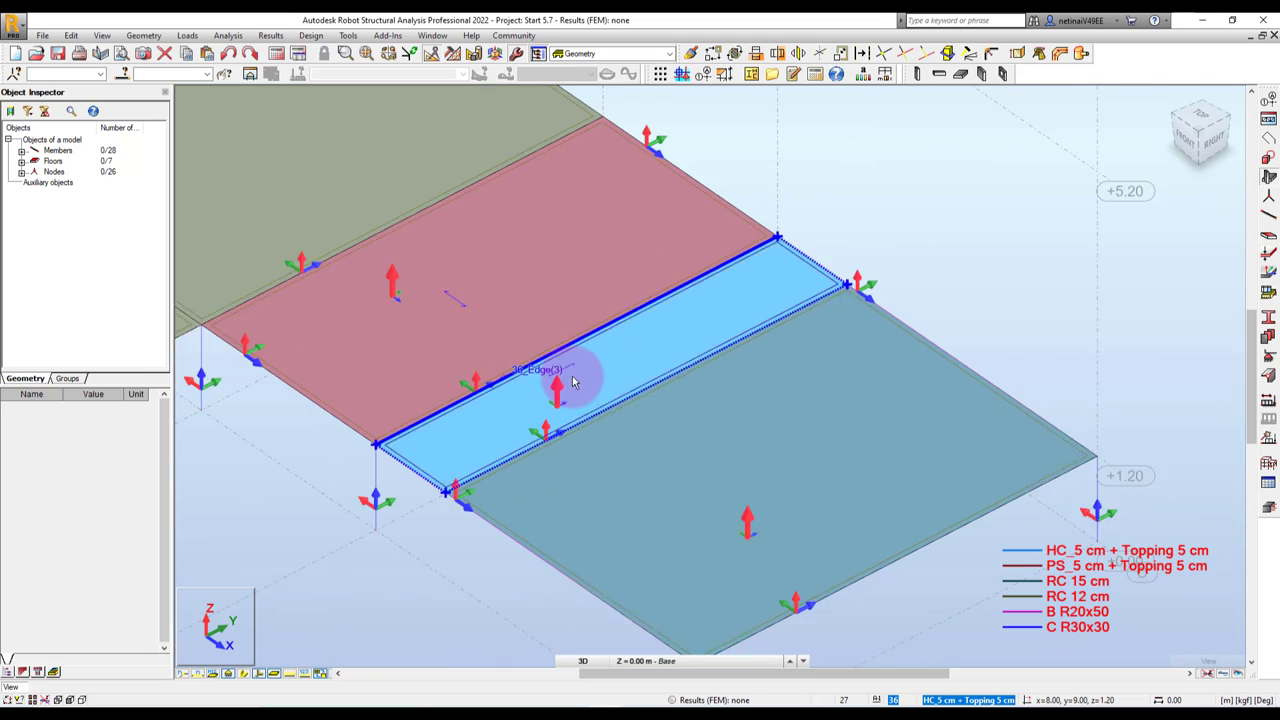
pyautogui.scroll(-1, 580, 377)
pyautogui.moveTo(868, 256); pyautogui.dragTo(891, 266, button='middle')
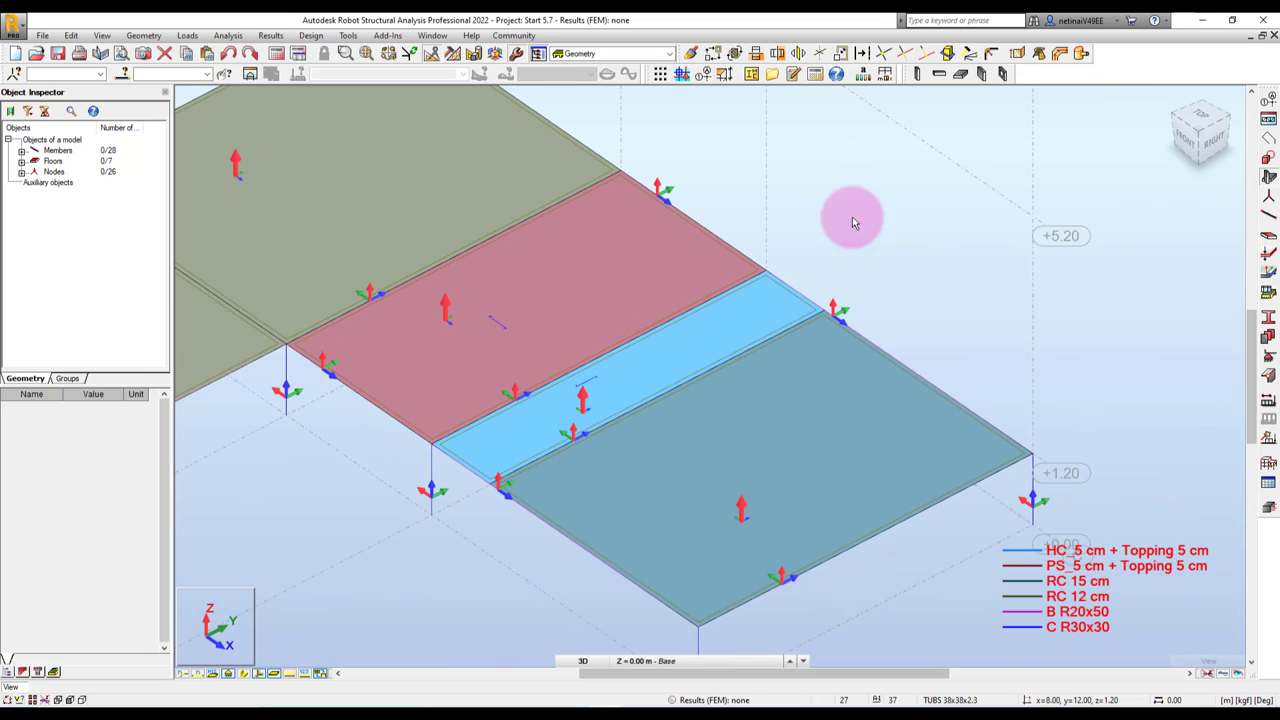
pyautogui.click(145, 36)
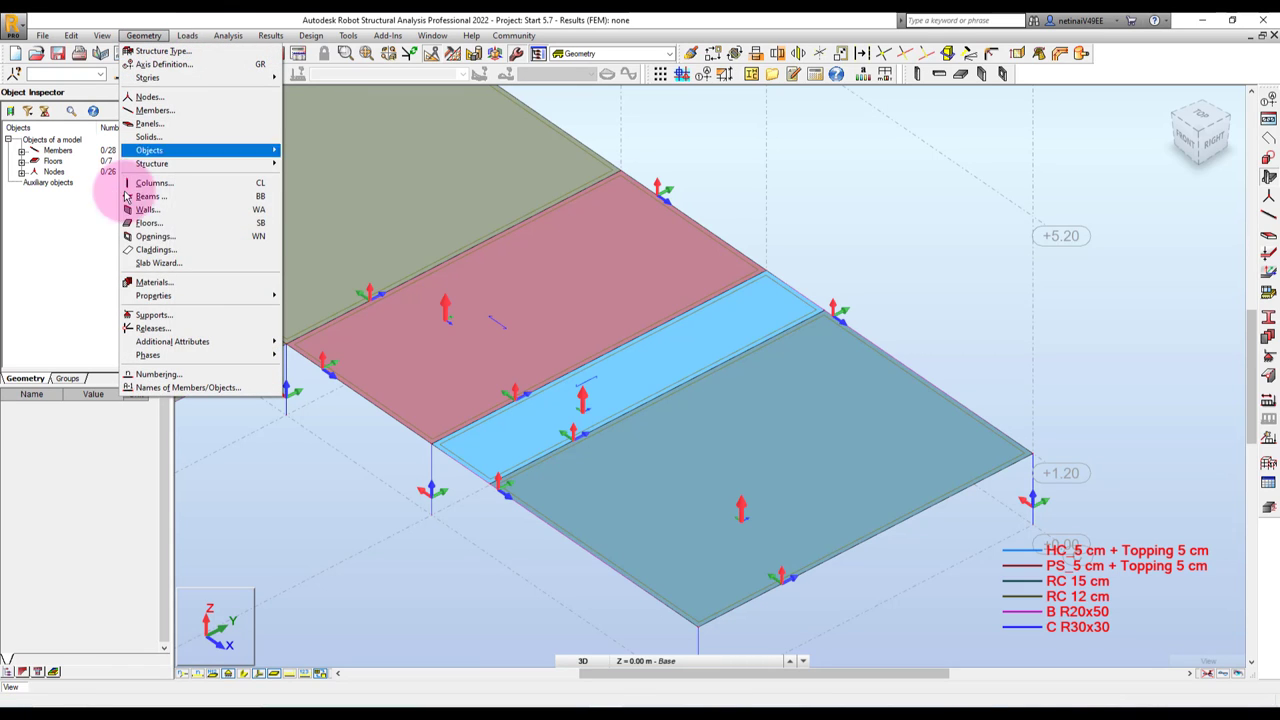
pyautogui.moveTo(173, 341)
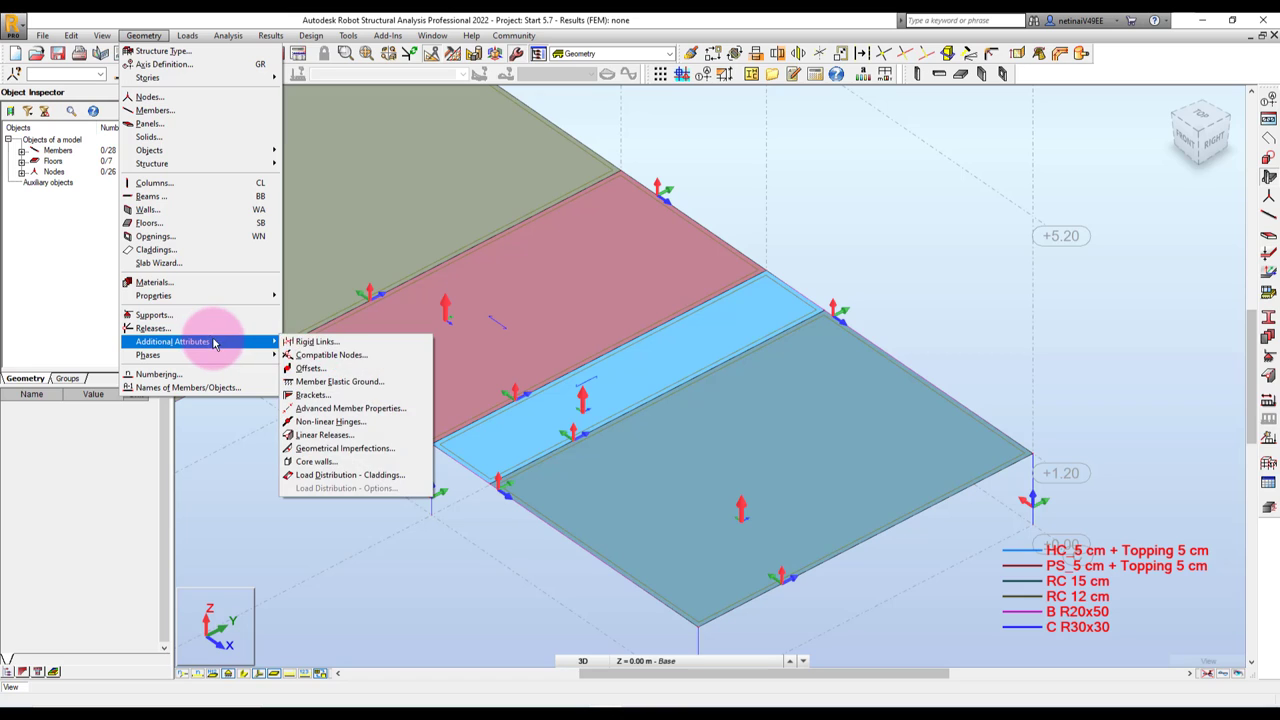
# Open the Local Panel Direction settings and move the Local System Orientation dialog beside the model
pyautogui.click(296, 345)
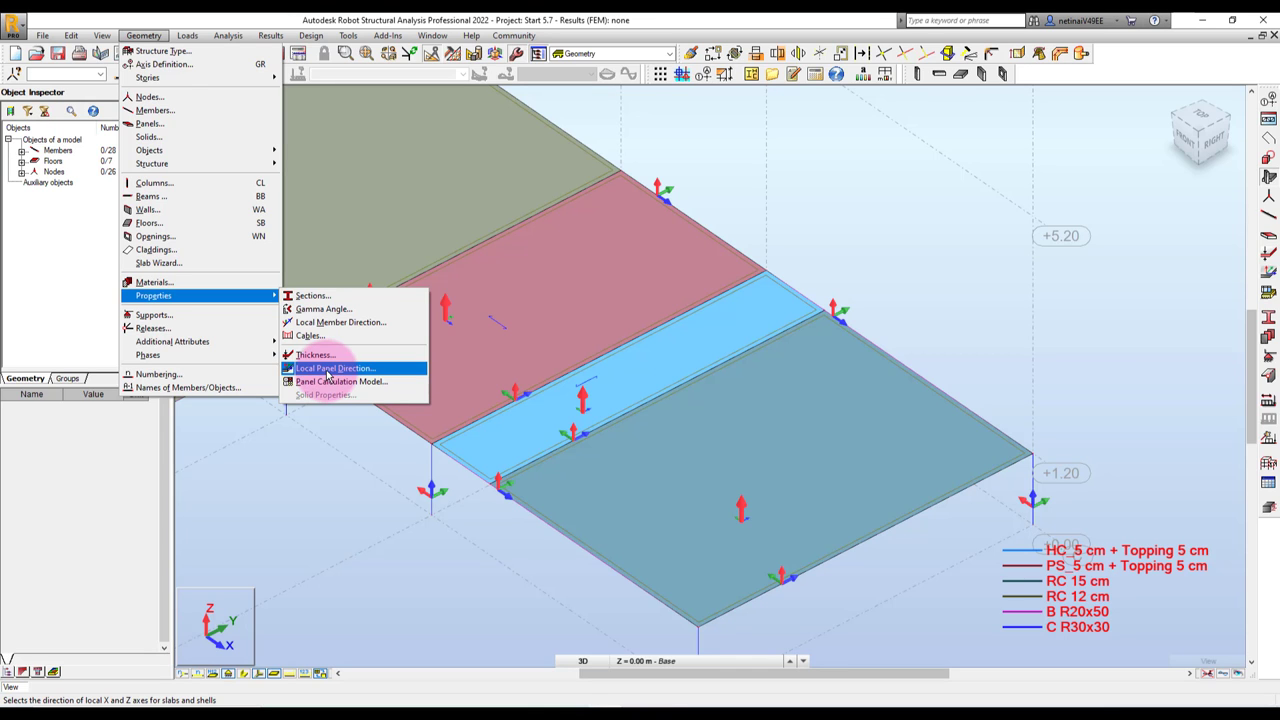
pyautogui.click(327, 368)
pyautogui.moveTo(540, 95); pyautogui.dragTo(931, 169)
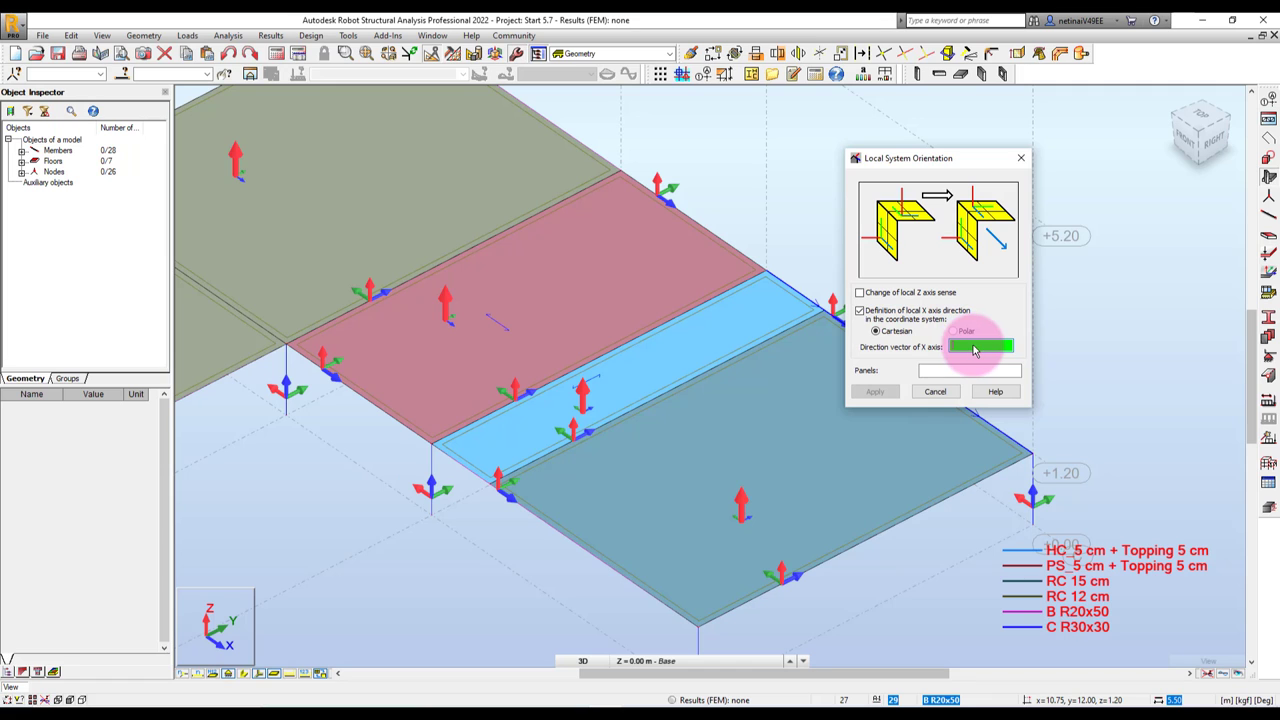
# Center the panel corner in view and choose to define local X from picked points
pyautogui.scroll(2, 457, 471)
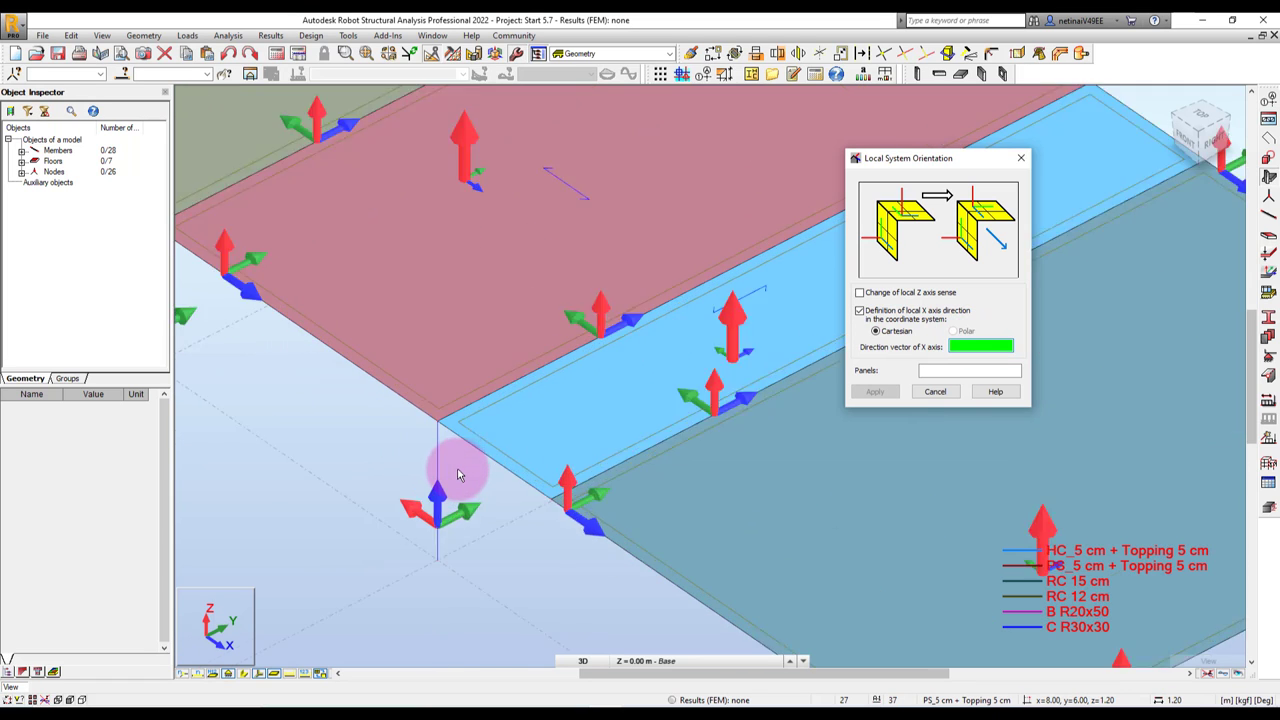
pyautogui.scroll(2, 477, 466)
pyautogui.scroll(-2, 327, 432)
pyautogui.scroll(2, 463, 445)
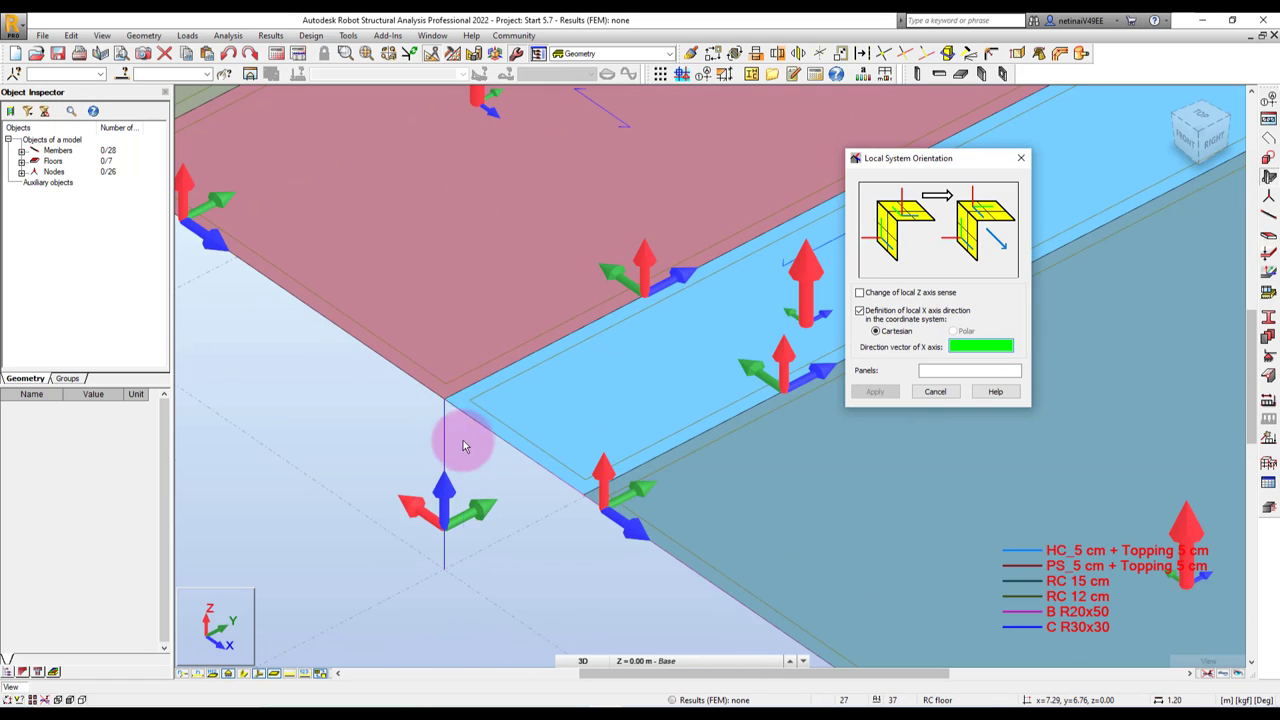
pyautogui.moveTo(457, 443)
pyautogui.mouseDown(button='middle')
pyautogui.moveTo(487, 393)
pyautogui.moveTo(278, 285)
pyautogui.mouseUp(button='middle')
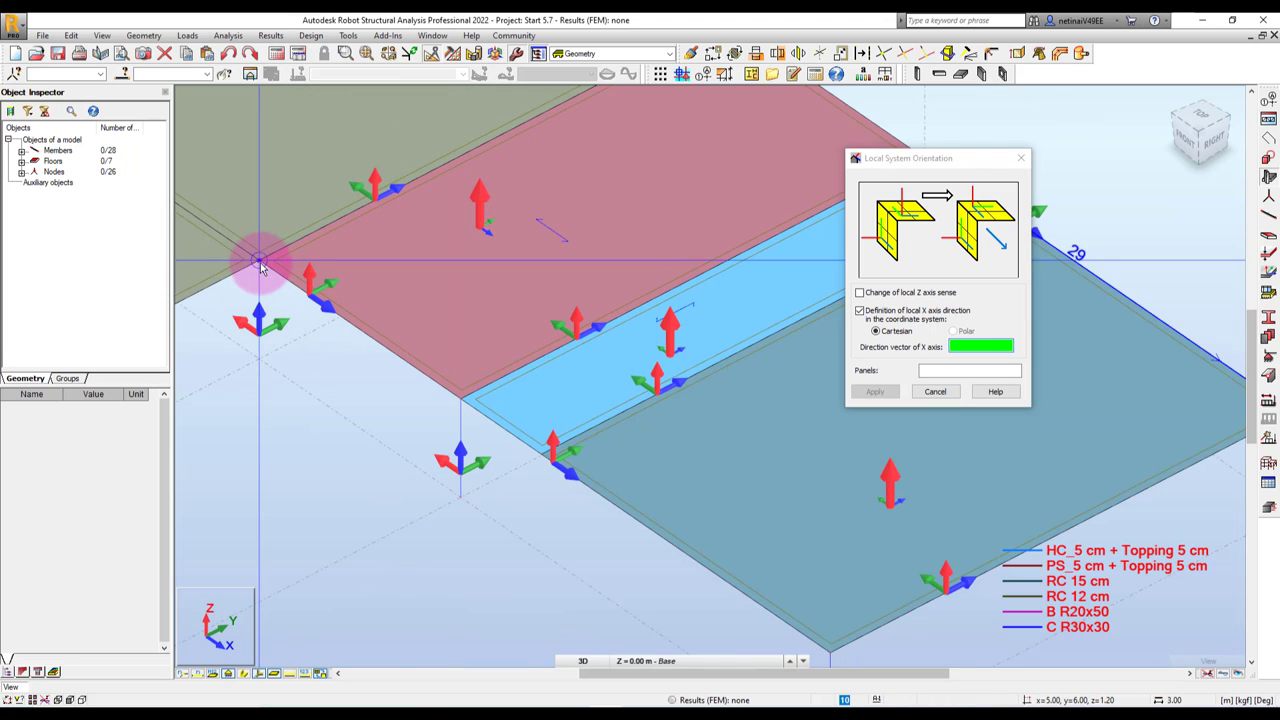
pyautogui.scroll(-2, 260, 265)
pyautogui.click(651, 534)
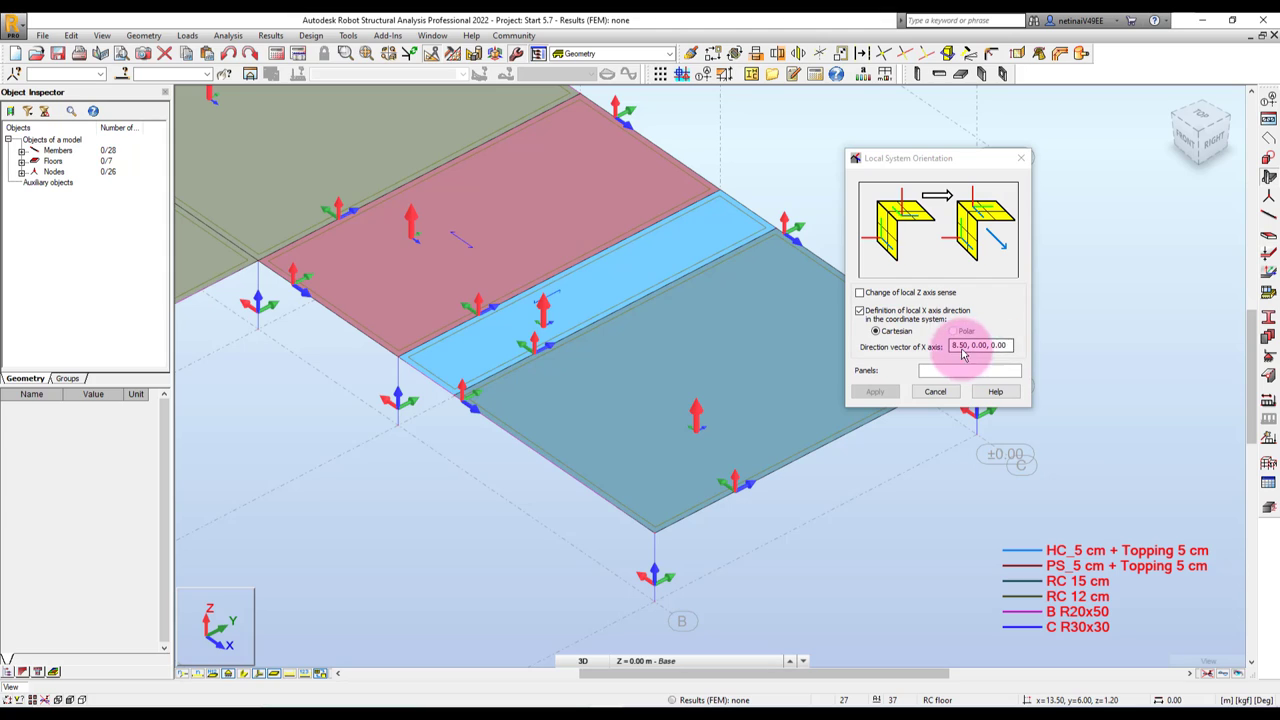
# Select panel 36 and apply local X direction vector 8.50, 0.00, 0.00 to it
pyautogui.click(944, 370)
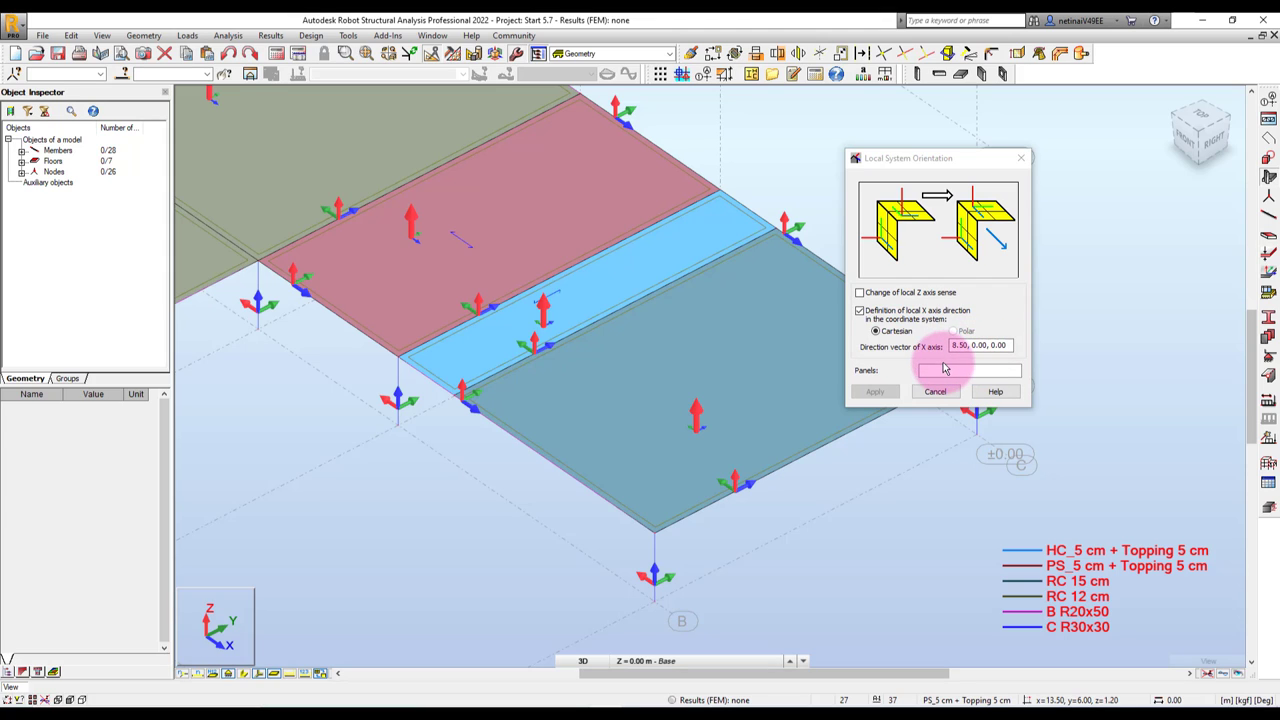
pyautogui.click(940, 372)
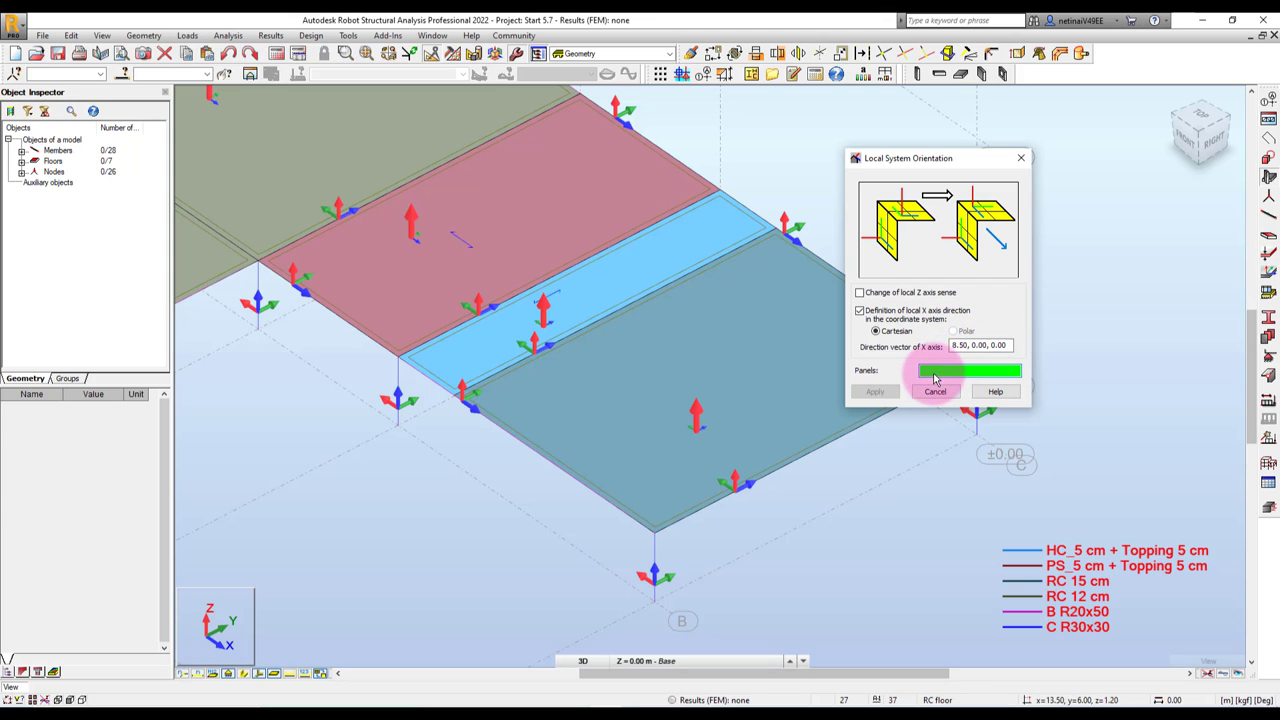
pyautogui.click(654, 246)
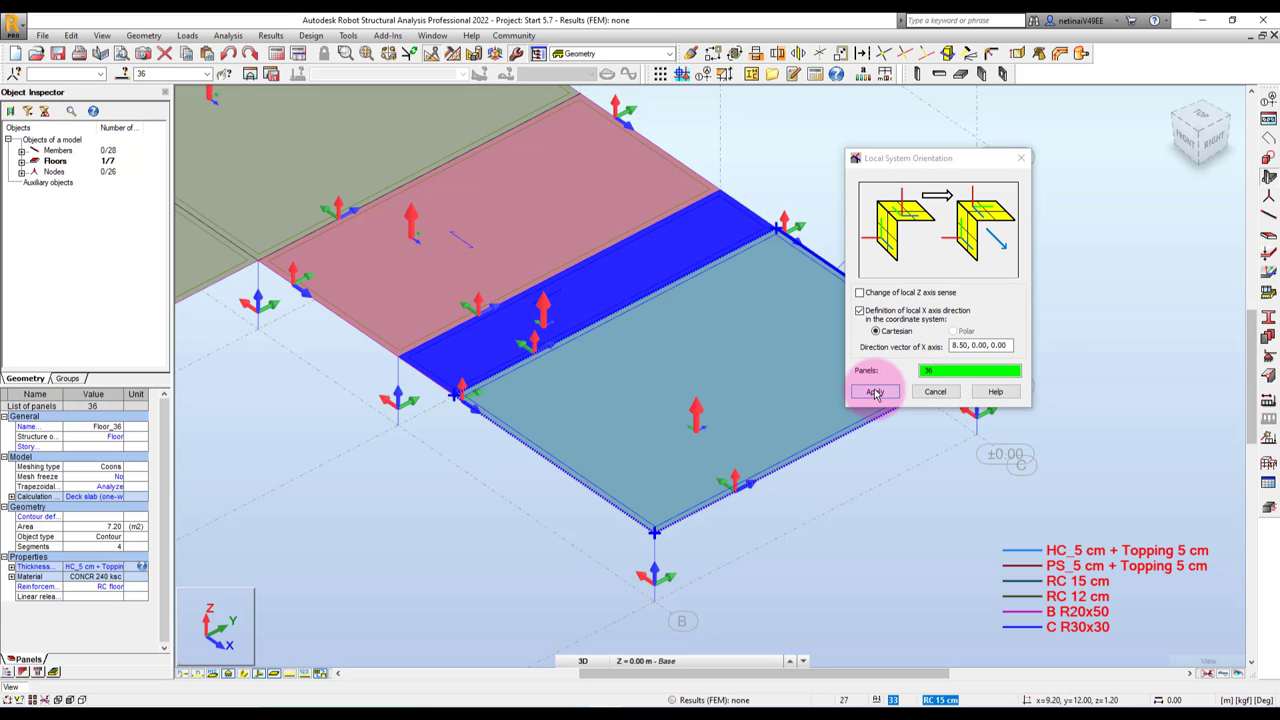
pyautogui.click(875, 391)
pyautogui.scroll(1, 491, 386)
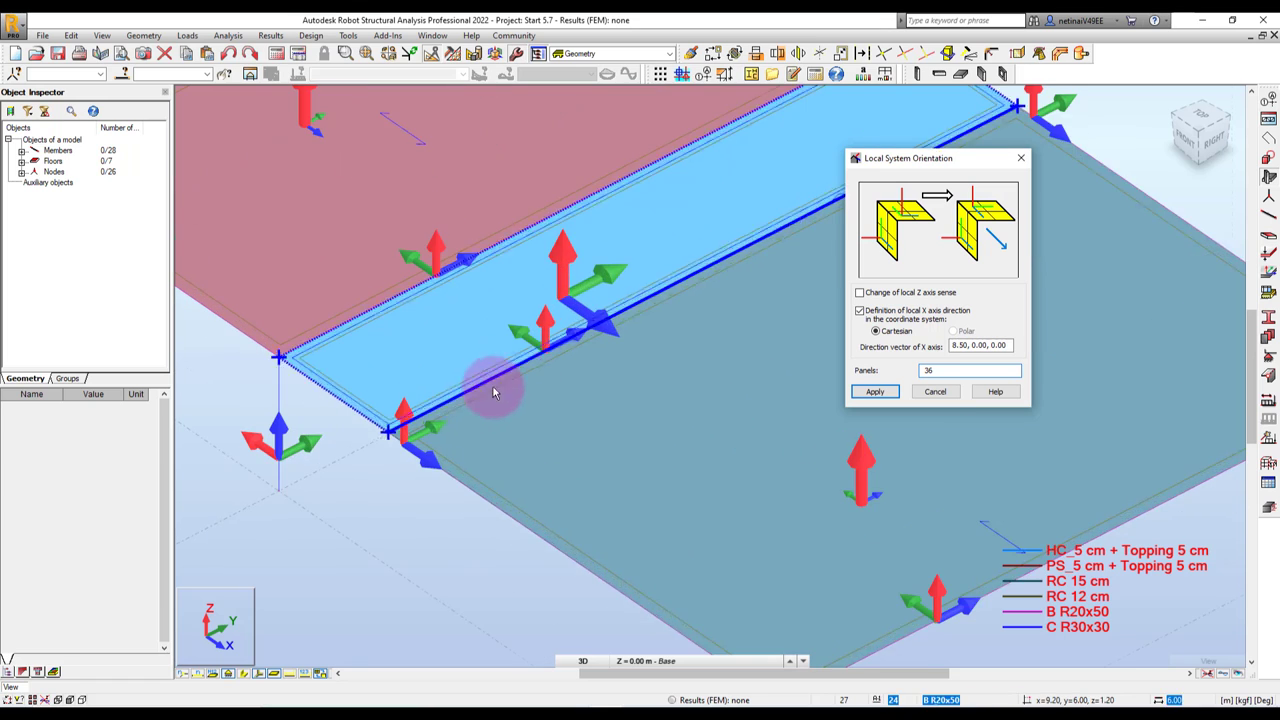
pyautogui.scroll(1, 400, 516)
pyautogui.scroll(1, 400, 518)
pyautogui.scroll(-1, 400, 518)
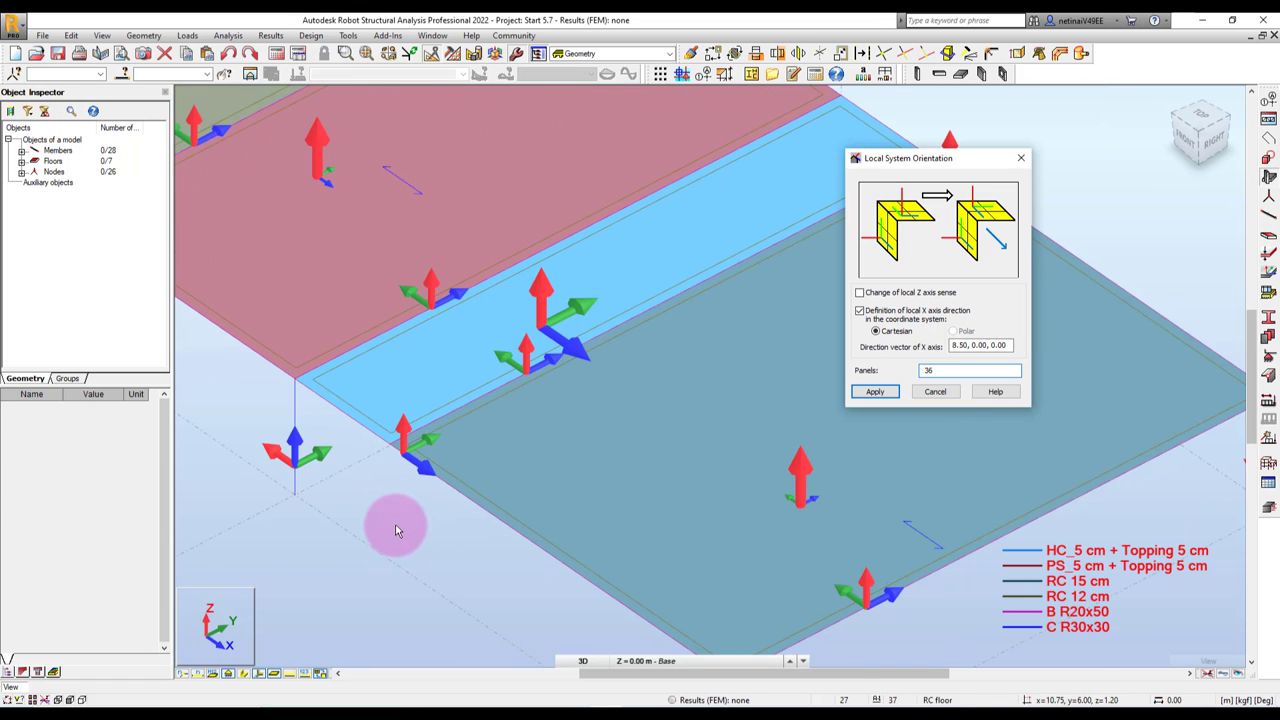
pyautogui.scroll(-2, 399, 538)
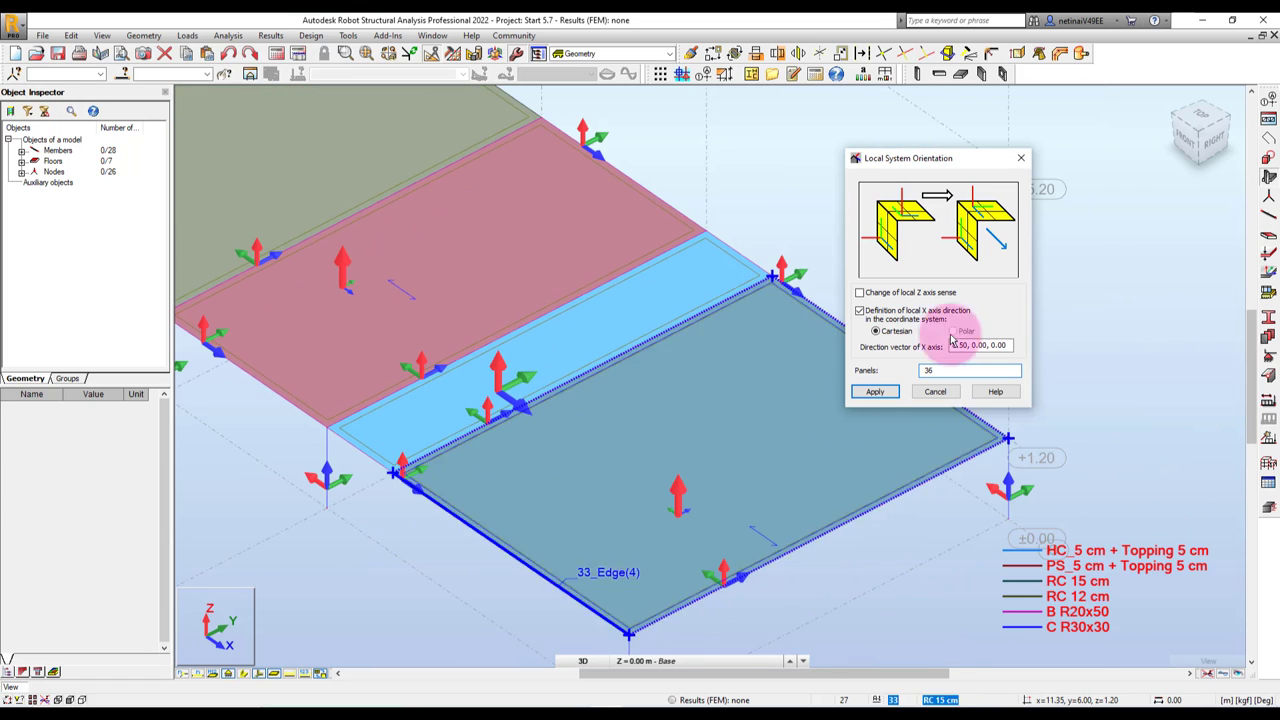
pyautogui.scroll(2, 1100, 207)
pyautogui.scroll(-1, 1100, 207)
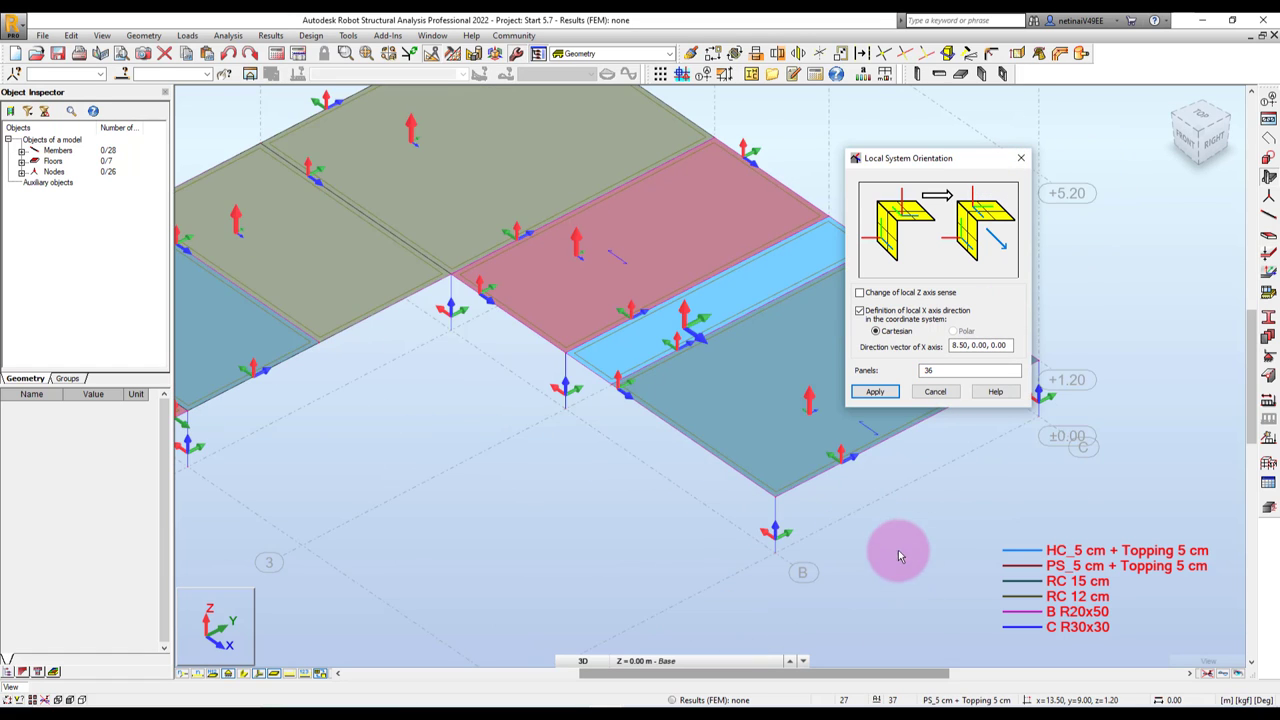
pyautogui.scroll(-2, 898, 555)
pyautogui.scroll(1, 914, 620)
pyautogui.scroll(2, 737, 571)
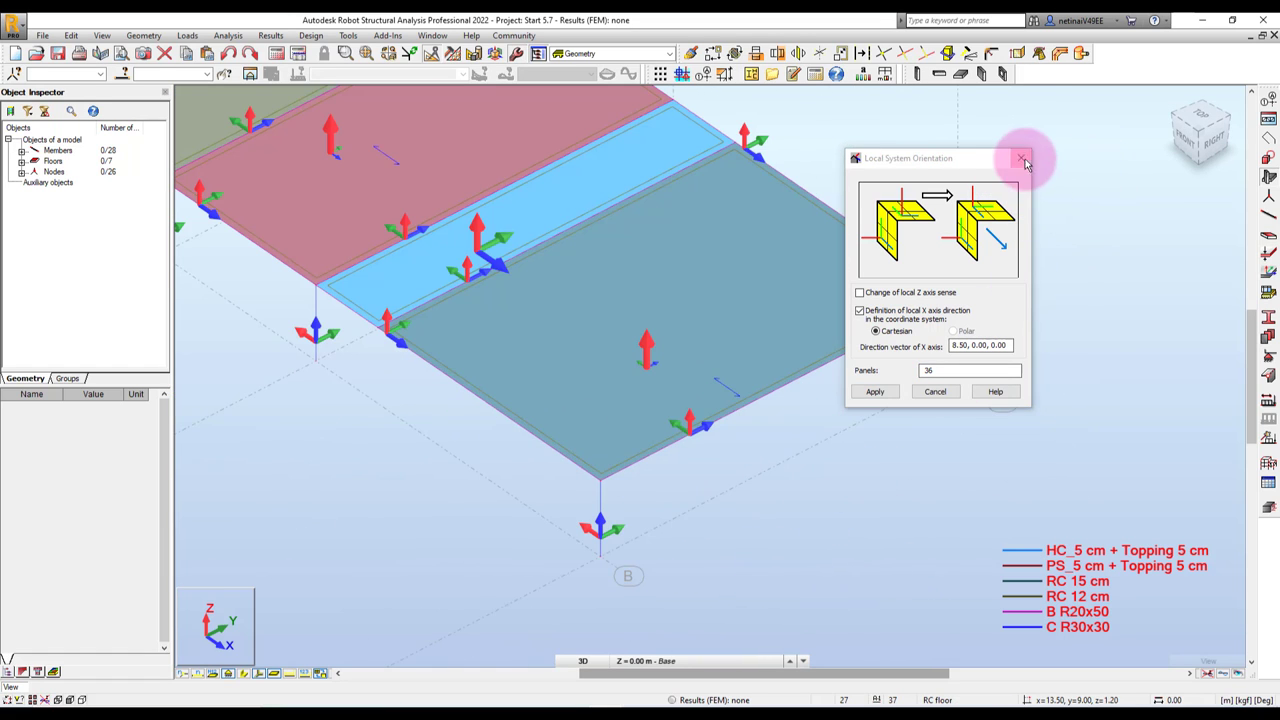
pyautogui.moveTo(737, 391)
pyautogui.keyDown('shift'); pyautogui.mouseDown(button='middle')
pyautogui.moveTo(757, 471)
pyautogui.moveTo(800, 523)
pyautogui.moveTo(866, 510)
pyautogui.moveTo(848, 496)
pyautogui.moveTo(886, 500)
pyautogui.mouseUp(button='middle'); pyautogui.keyUp('shift')
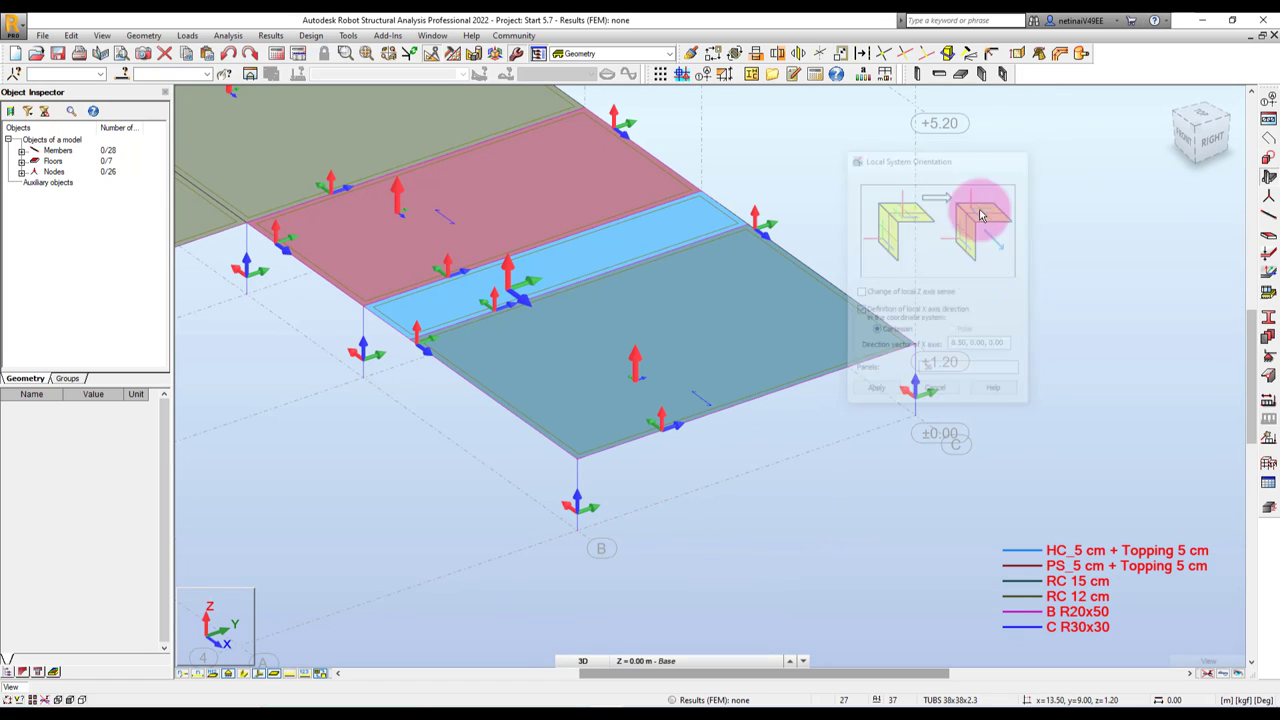
pyautogui.keyDown('shift'); pyautogui.moveTo(950, 273); pyautogui.dragTo(880, 340, button='middle'); pyautogui.keyUp('shift')
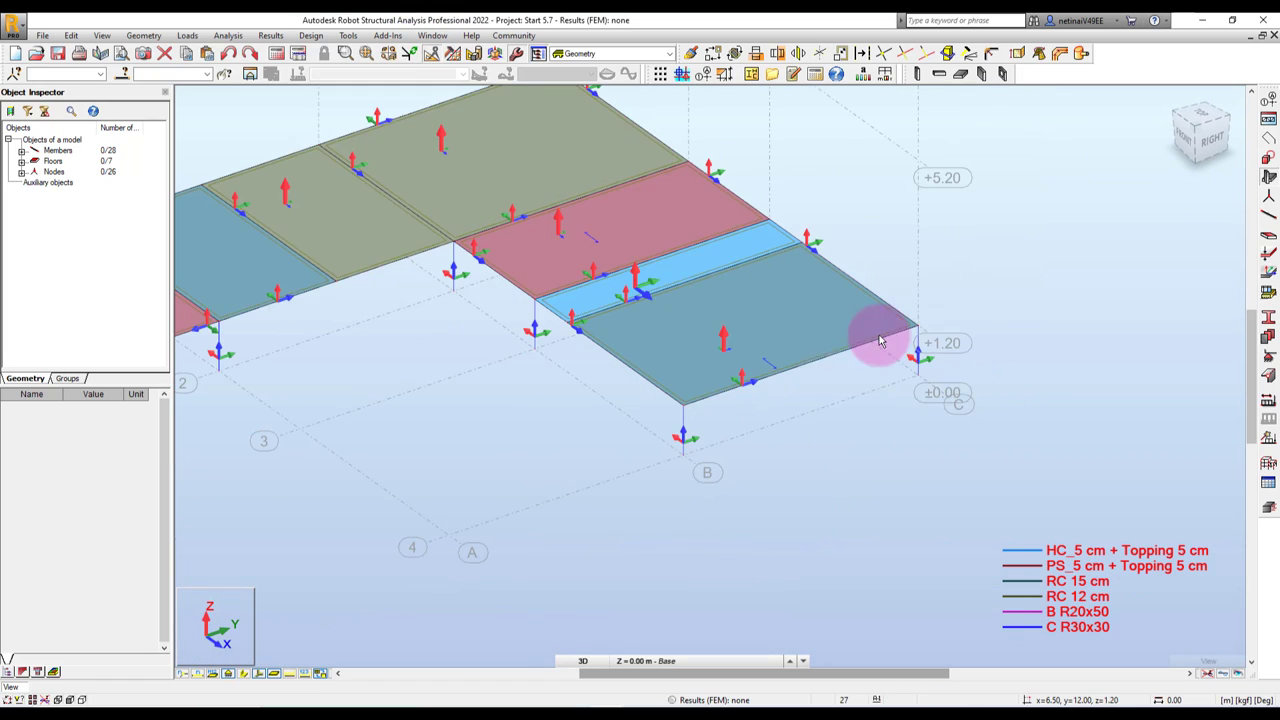
pyautogui.click(264, 675)
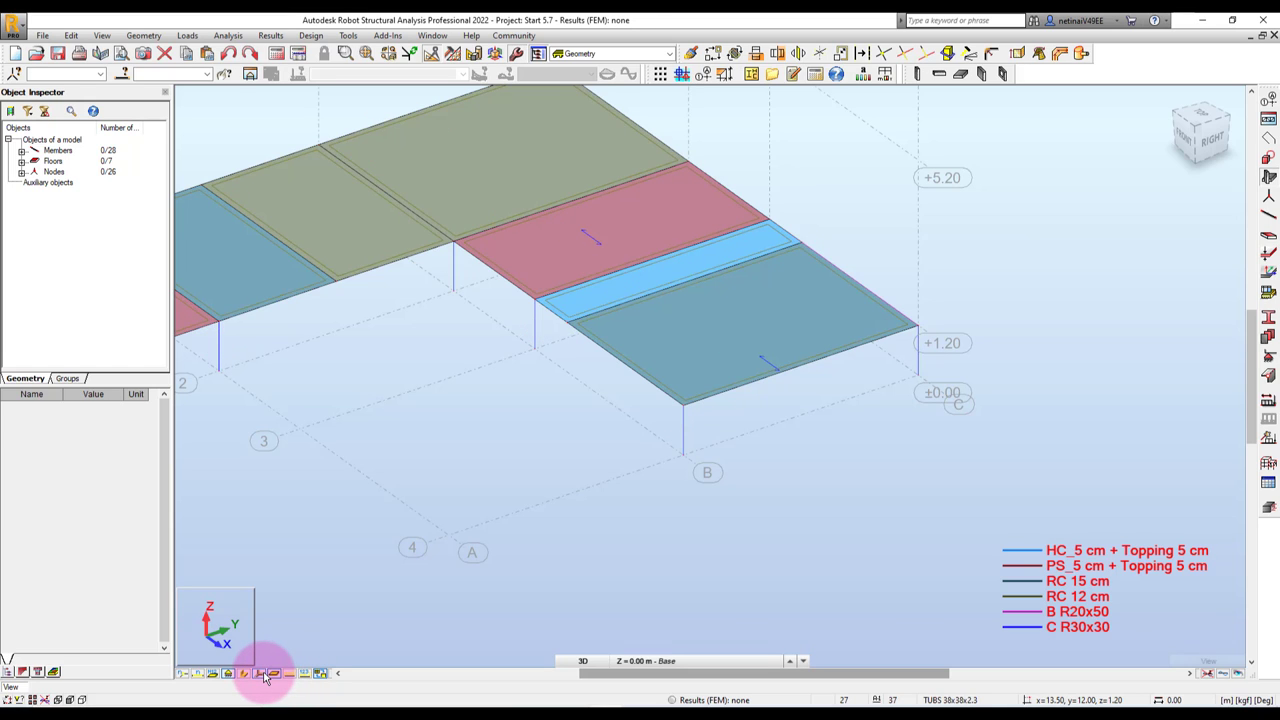
pyautogui.click(264, 675)
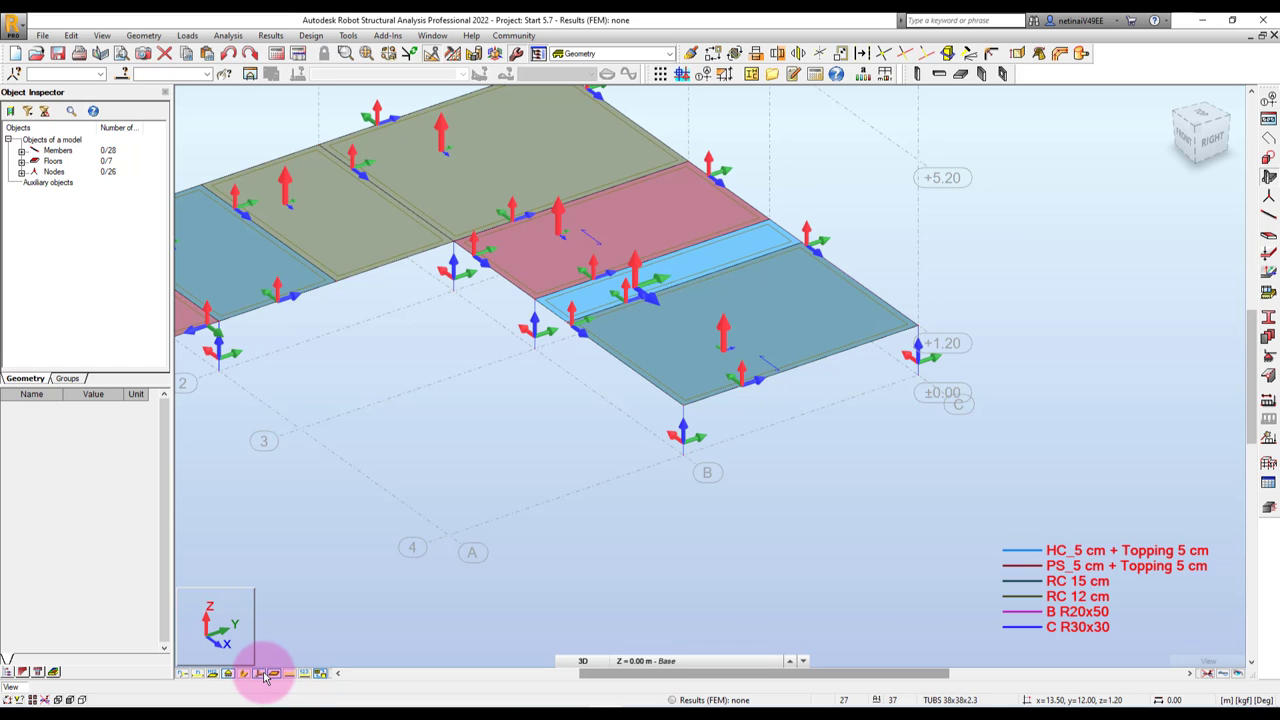
pyautogui.click(762, 244)
pyautogui.click(868, 449)
pyautogui.scroll(-5, 866, 470)
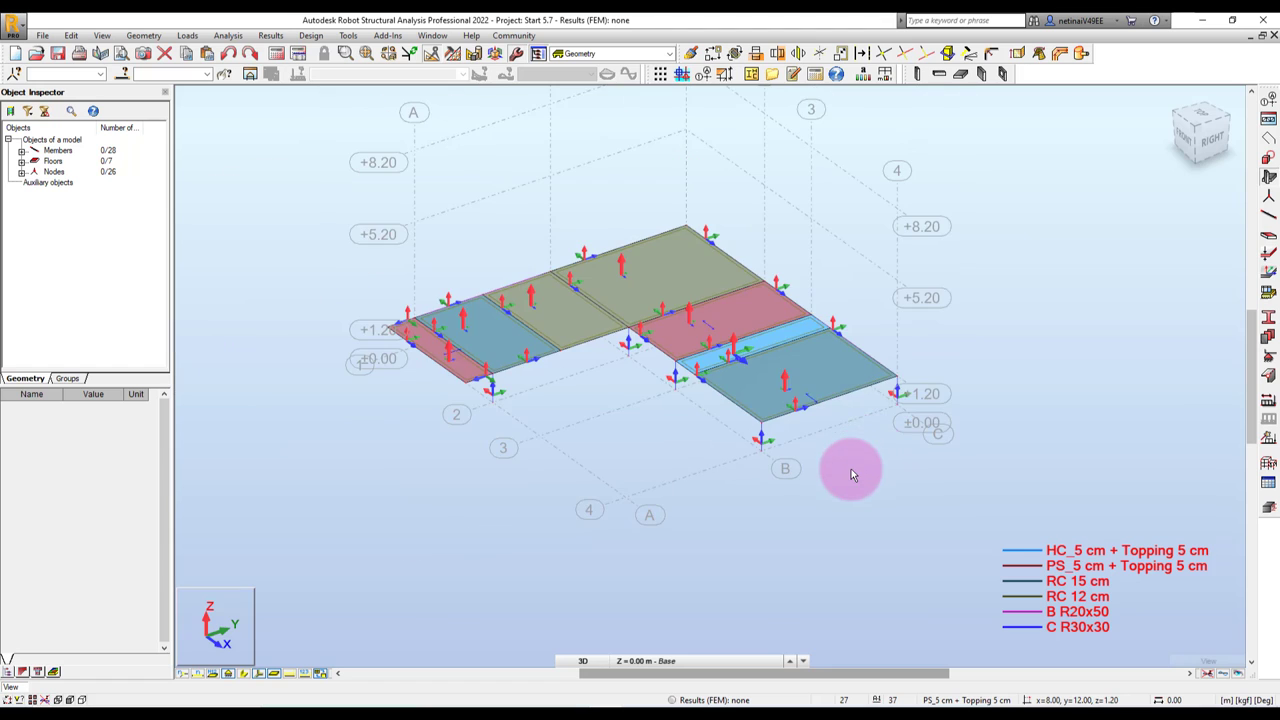
pyautogui.keyDown('shift'); pyautogui.moveTo(866, 471); pyautogui.dragTo(834, 351, button='middle'); pyautogui.keyUp('shift')
pyautogui.scroll(4, 840, 308)
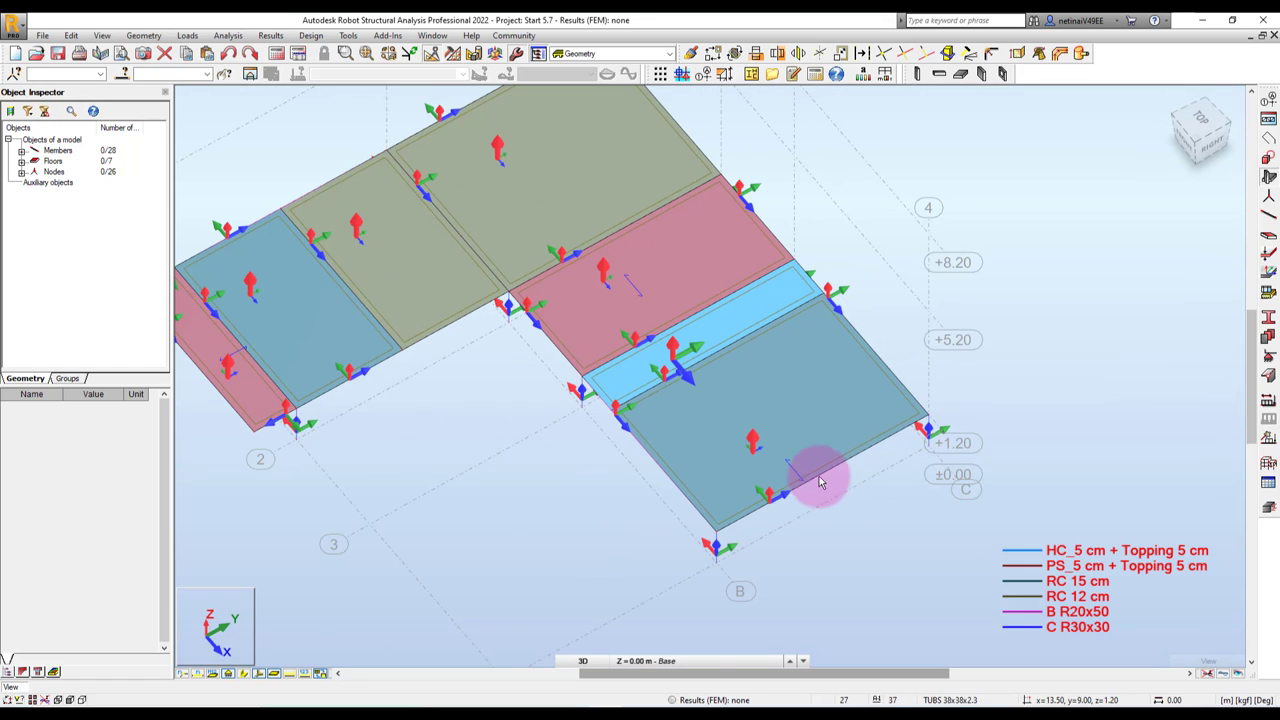
pyautogui.click(742, 299)
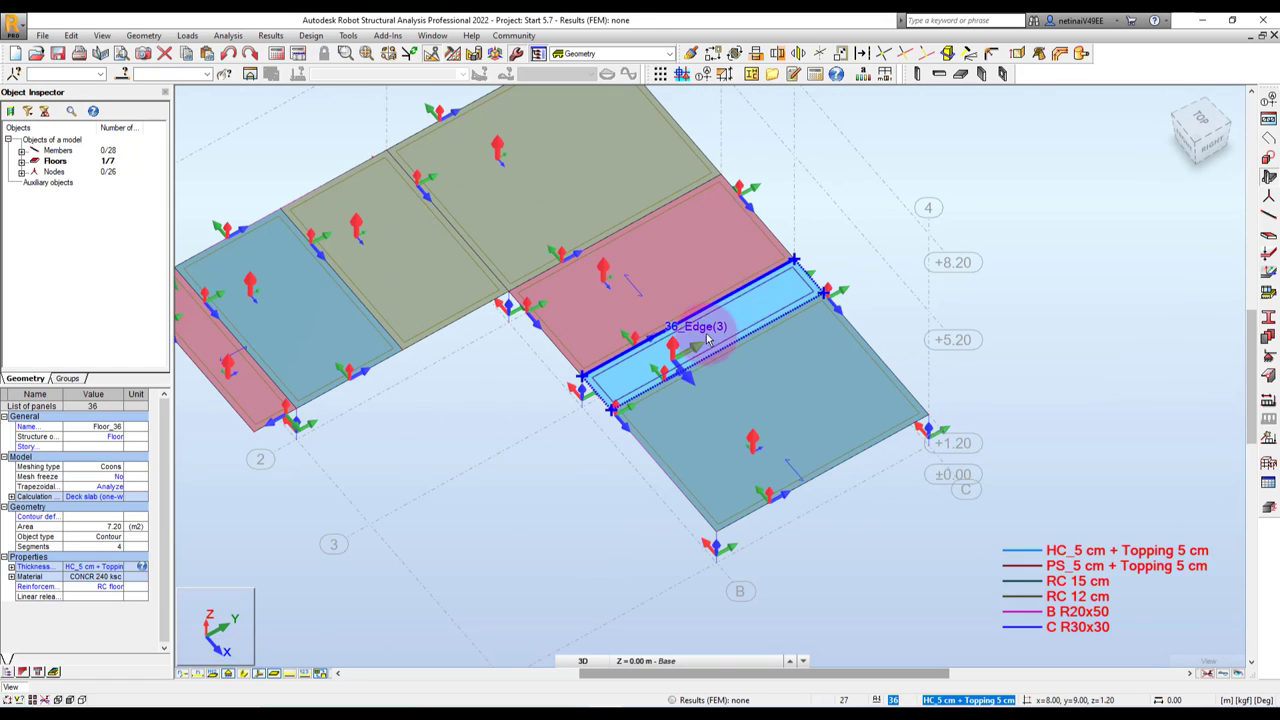
pyautogui.scroll(3, 735, 330)
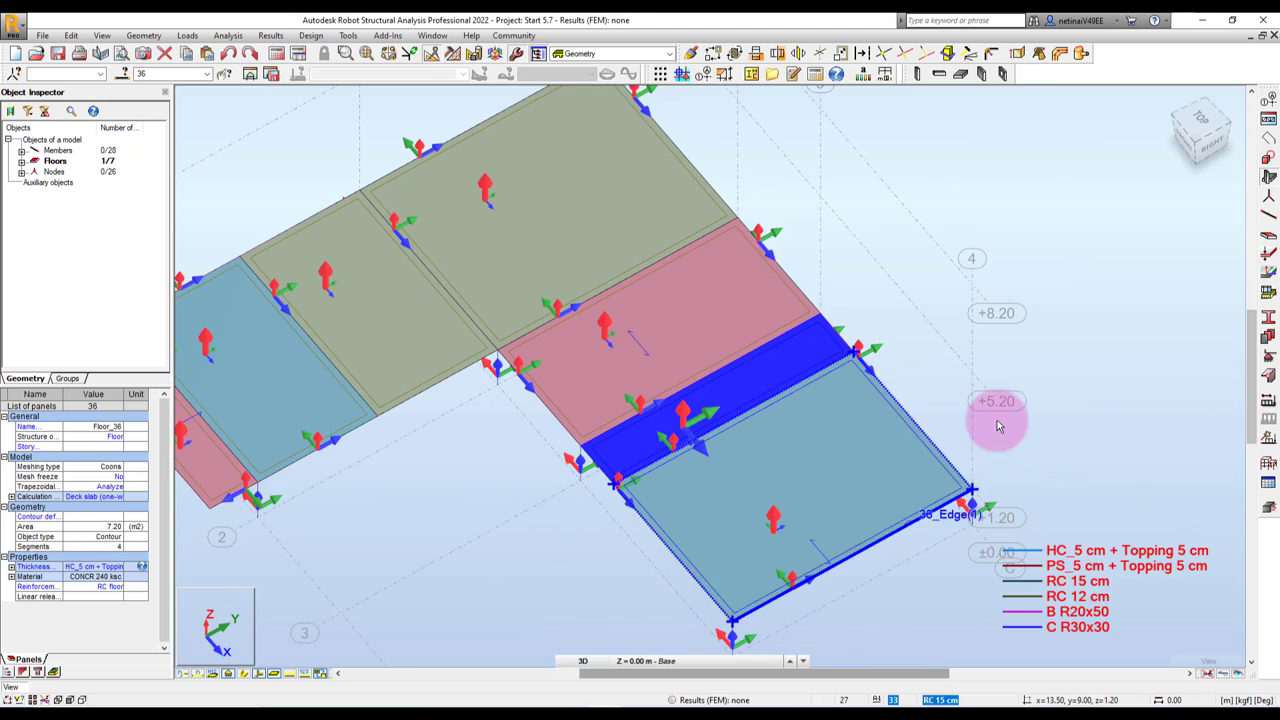
pyautogui.scroll(-3, 810, 480)
pyautogui.click(871, 456)
pyautogui.click(871, 456)
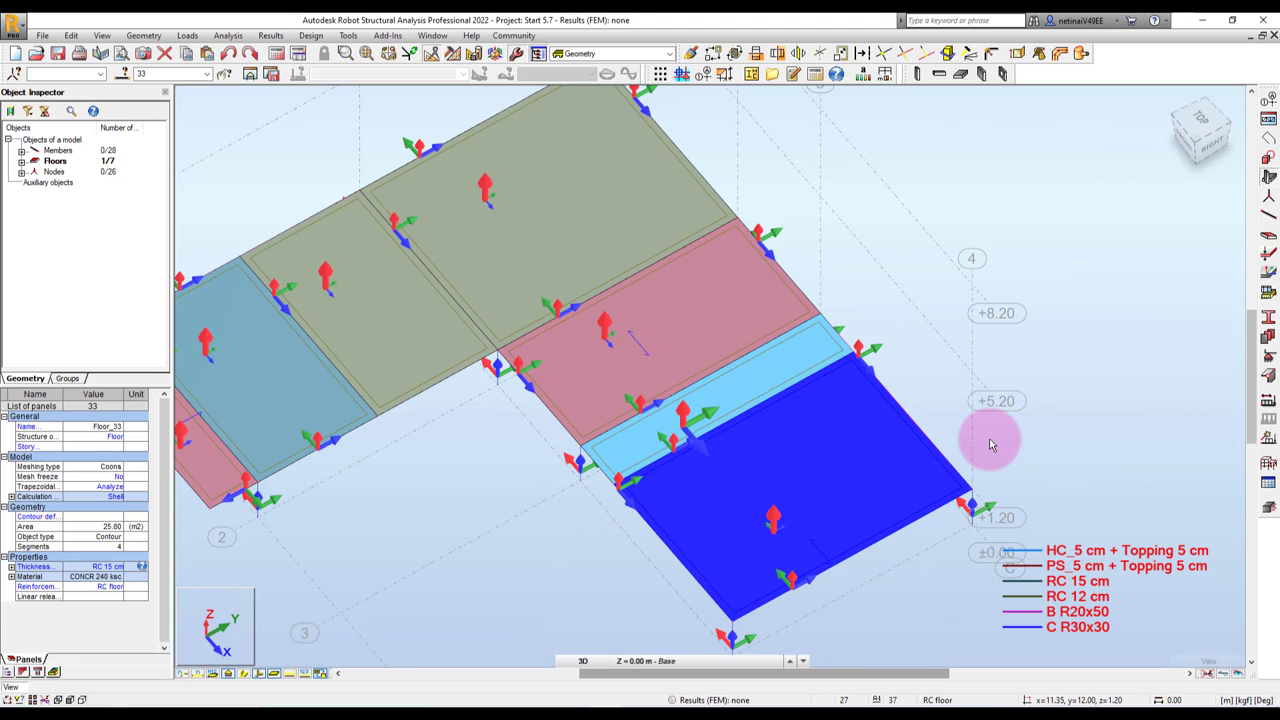
# Undo an accidental Floor_33 deletion, then delete the light-blue HC strip floor, panel 36
pyautogui.press('Delete')
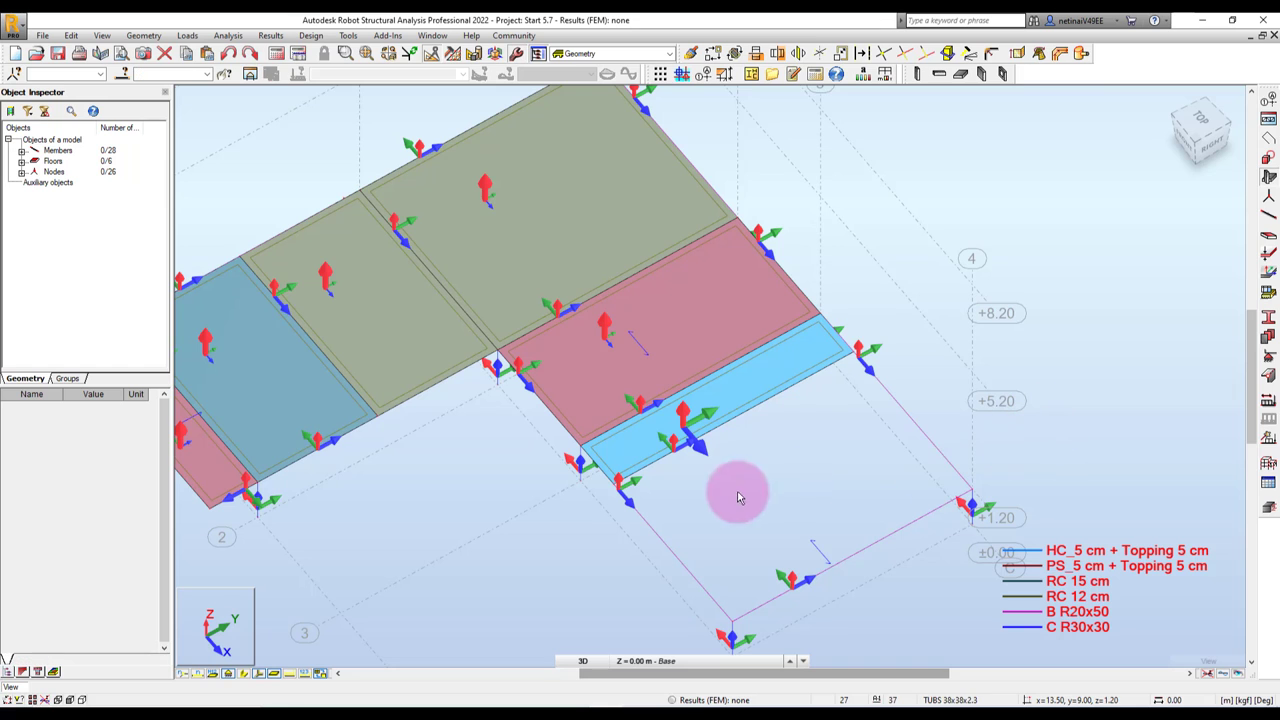
pyautogui.hotkey('ctrl', 'z')
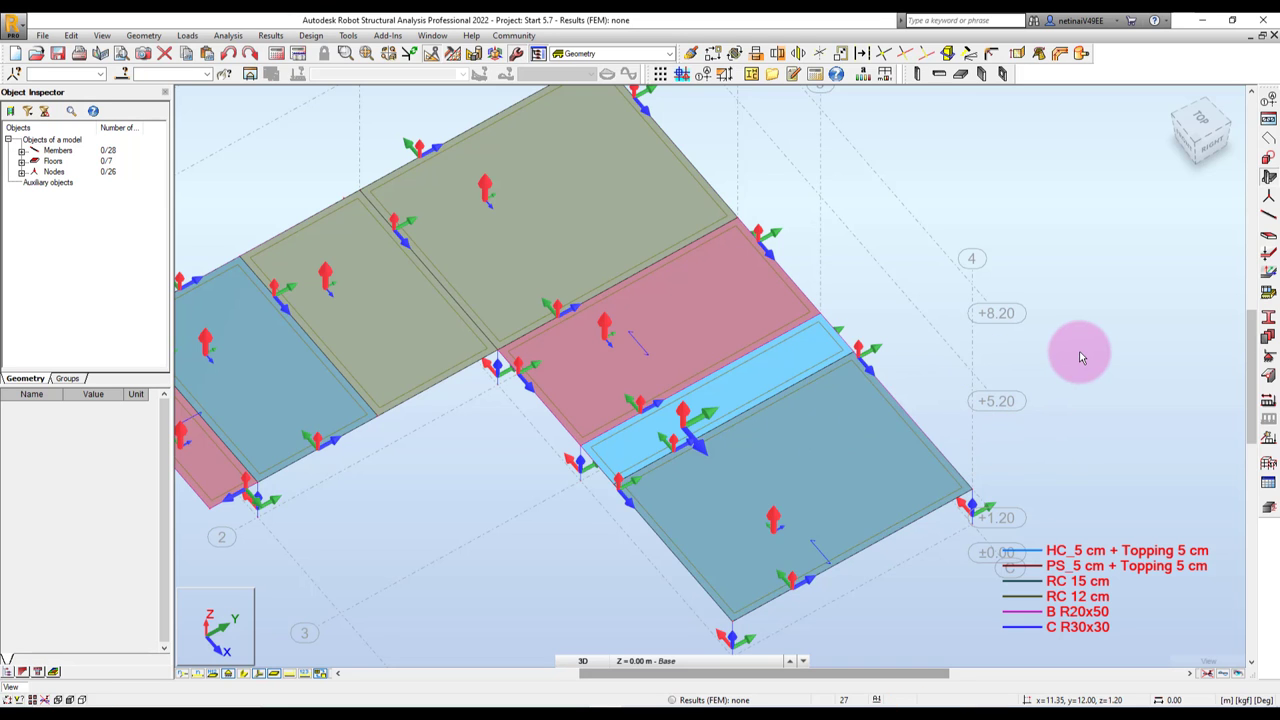
pyautogui.moveTo(985, 349)
pyautogui.keyDown('shift'); pyautogui.mouseDown(button='middle')
pyautogui.moveTo(1090, 386)
pyautogui.moveTo(937, 436)
pyautogui.mouseUp(button='middle'); pyautogui.keyUp('shift')
pyautogui.scroll(2, 937, 444)
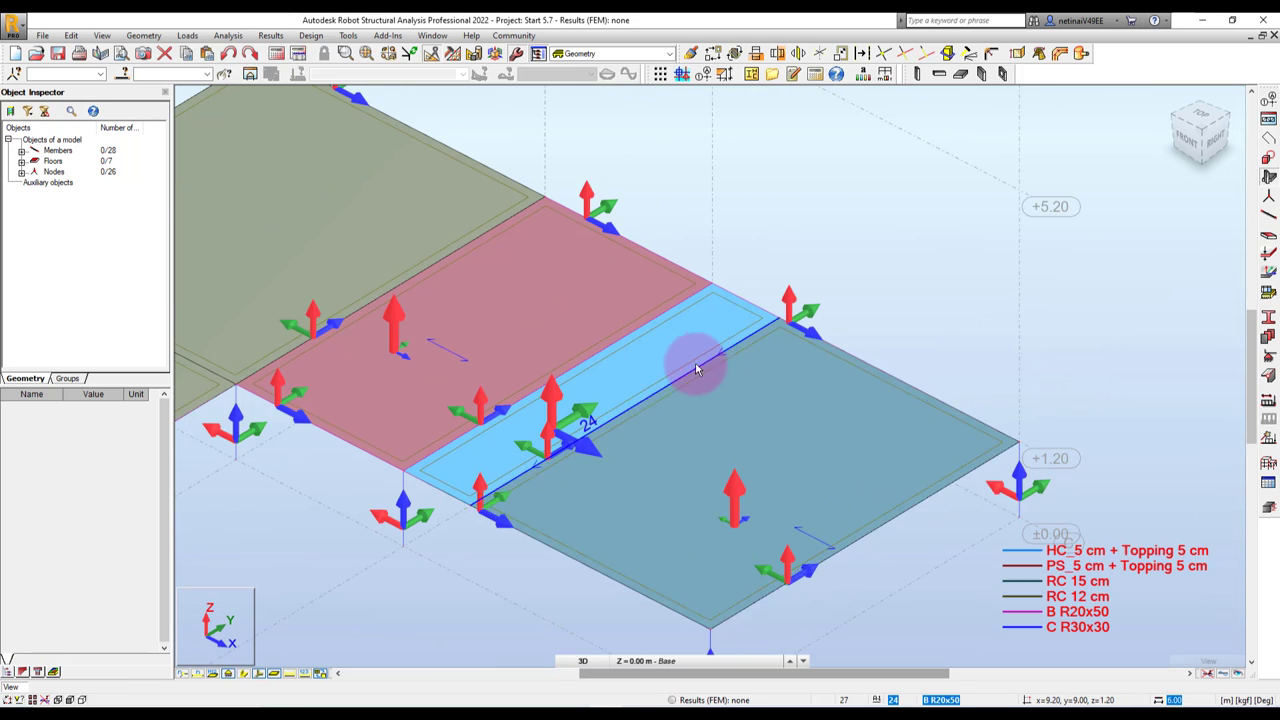
pyautogui.scroll(1, 705, 375)
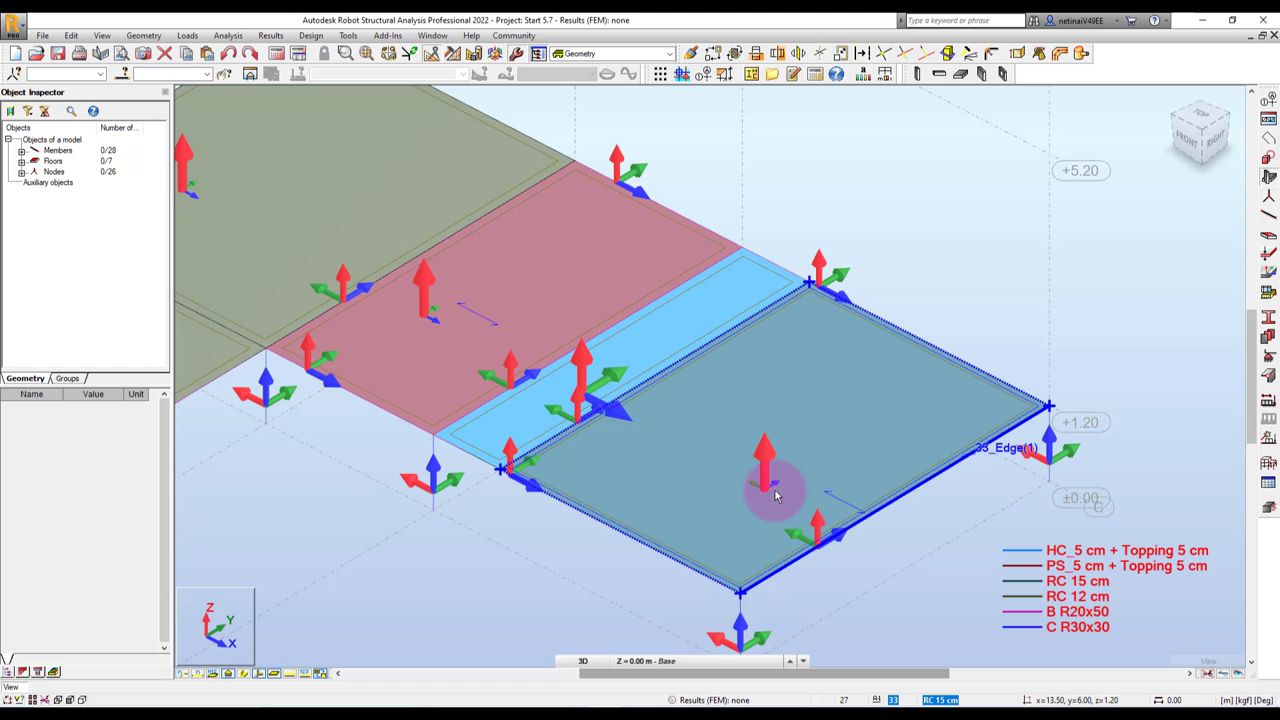
pyautogui.keyDown('shift'); pyautogui.moveTo(848, 520); pyautogui.dragTo(766, 286, button='middle'); pyautogui.keyUp('shift')
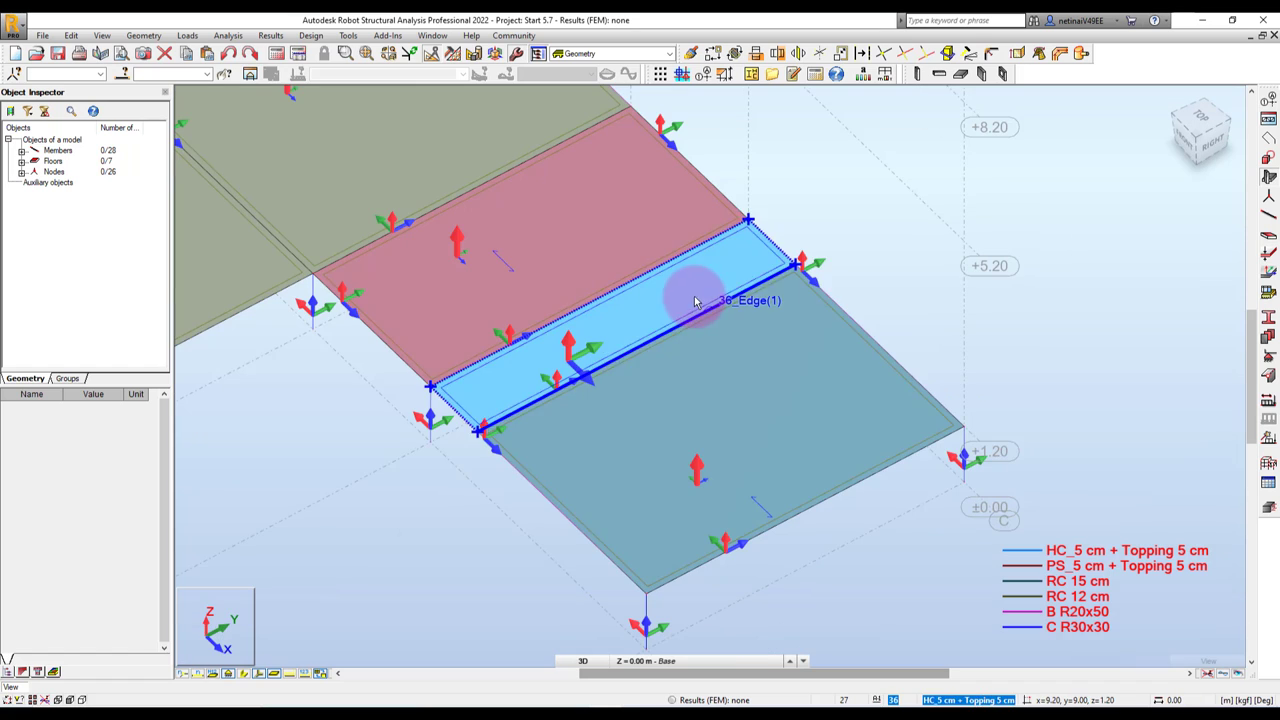
pyautogui.click(678, 292)
pyautogui.press('Delete')
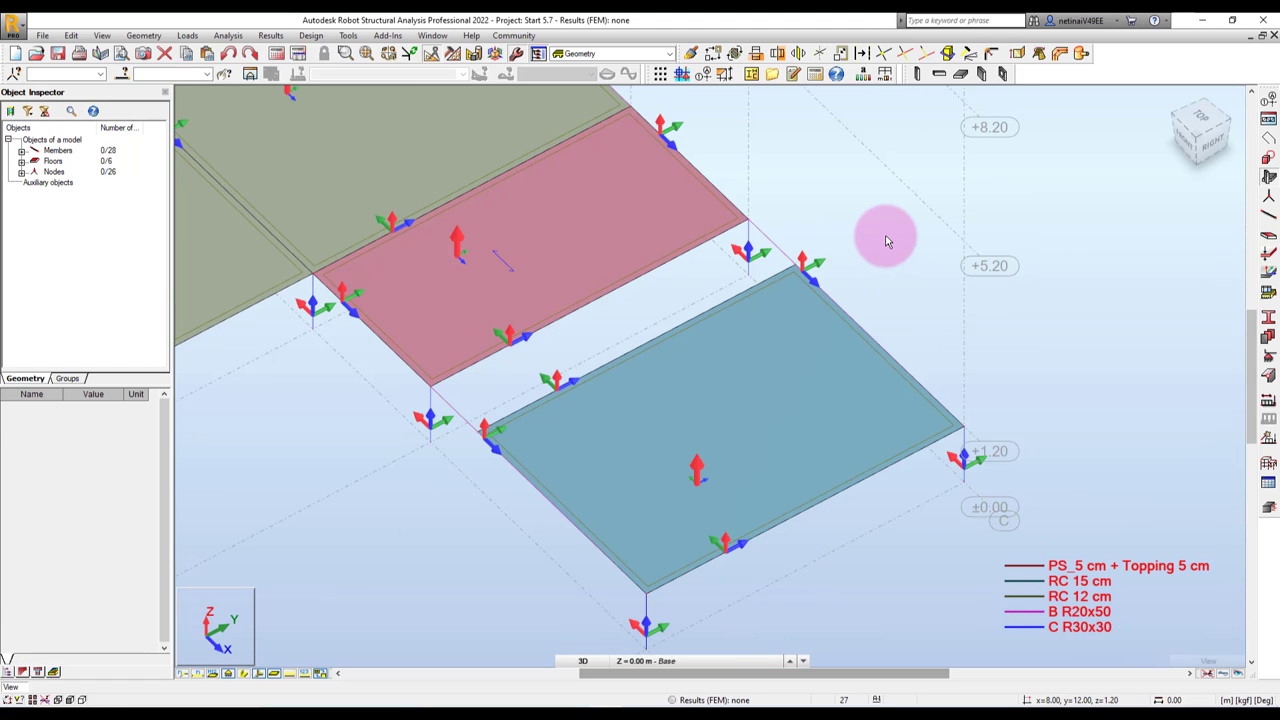
# Draw a rectangular HC_5 cm + Topping 5 cm deck-slab floor between the red and teal slabs
pyautogui.click(143, 35)
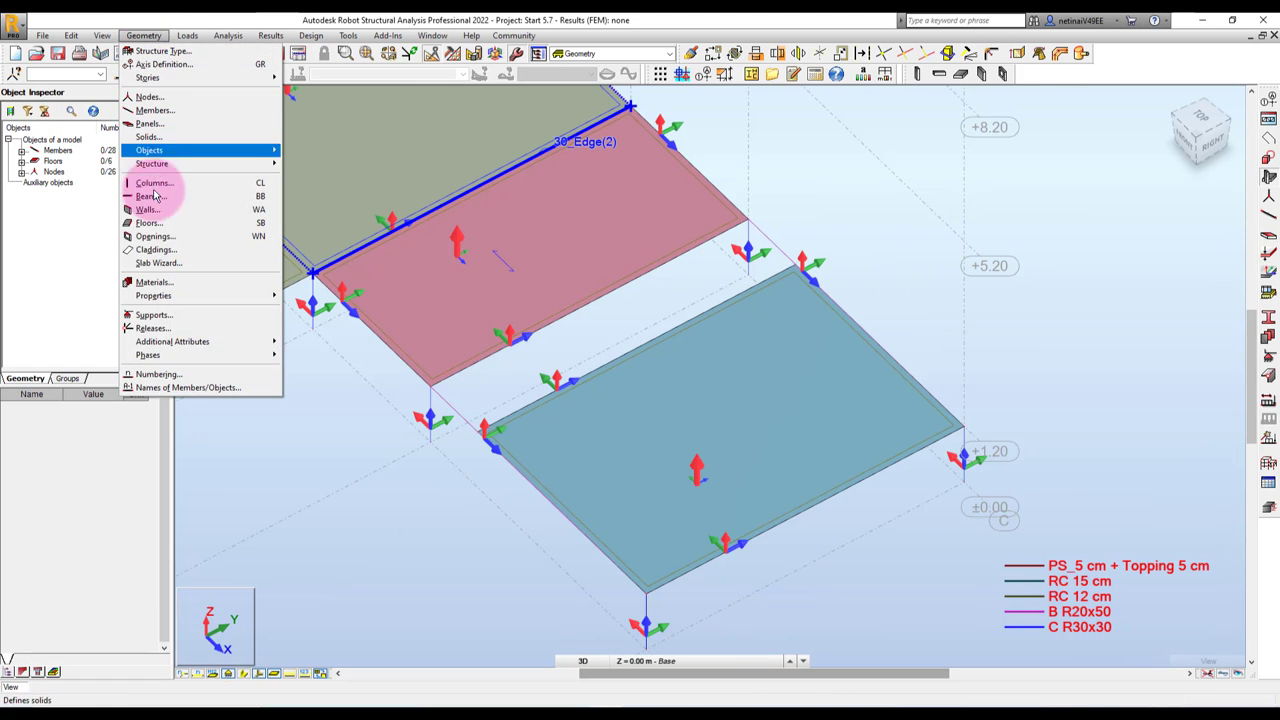
pyautogui.click(150, 223)
pyautogui.moveTo(767, 138); pyautogui.dragTo(894, 121)
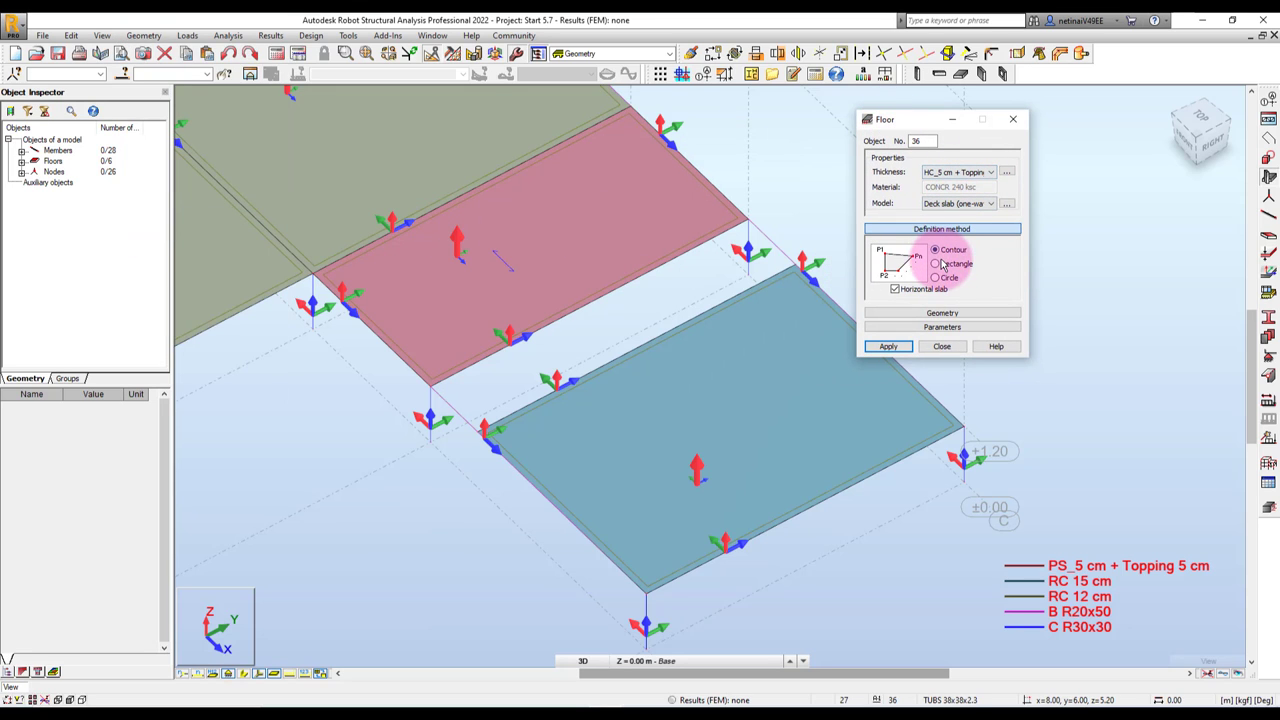
pyautogui.click(481, 432)
pyautogui.click(794, 263)
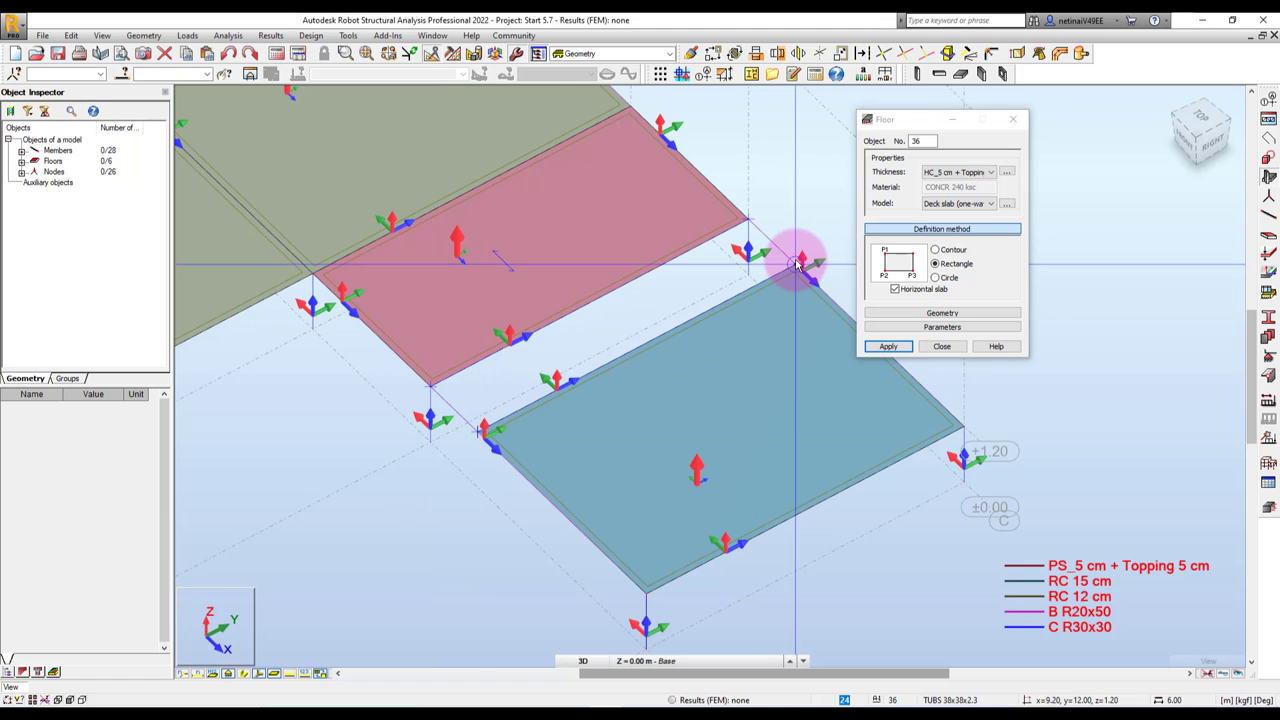
pyautogui.click(942, 346)
pyautogui.scroll(3, 543, 329)
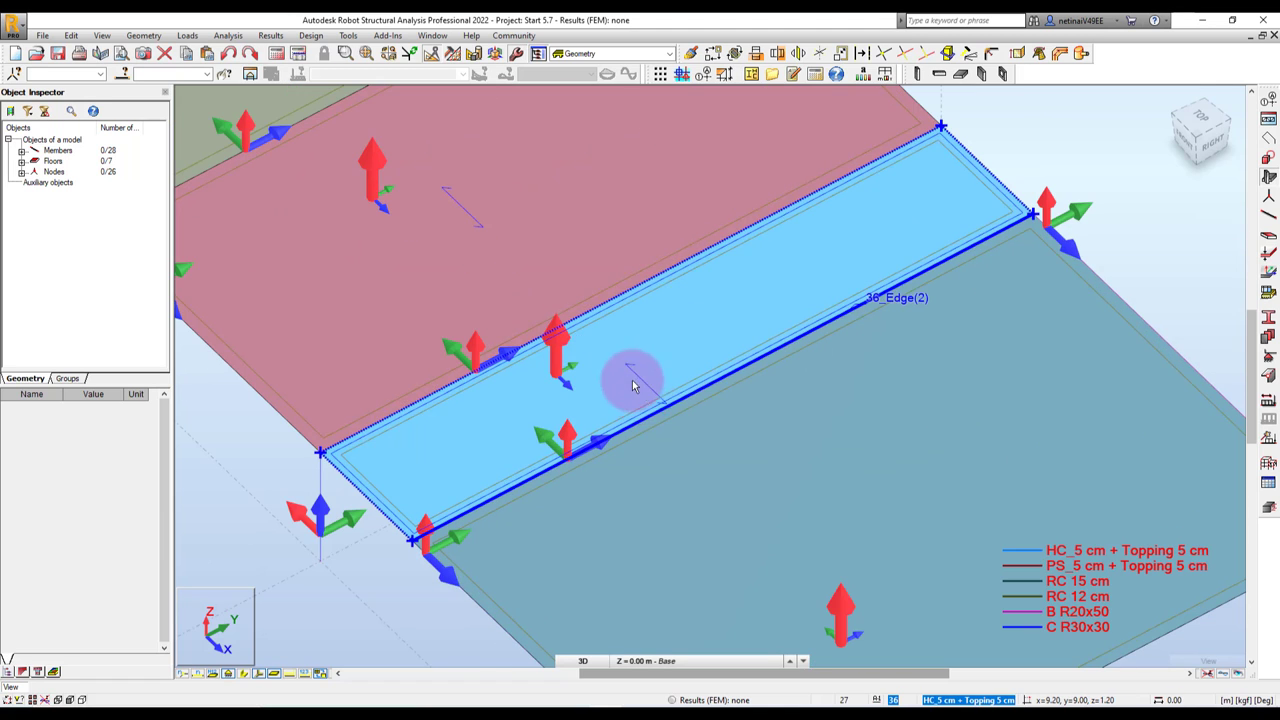
pyautogui.scroll(-3, 760, 390)
pyautogui.scroll(-2, 905, 365)
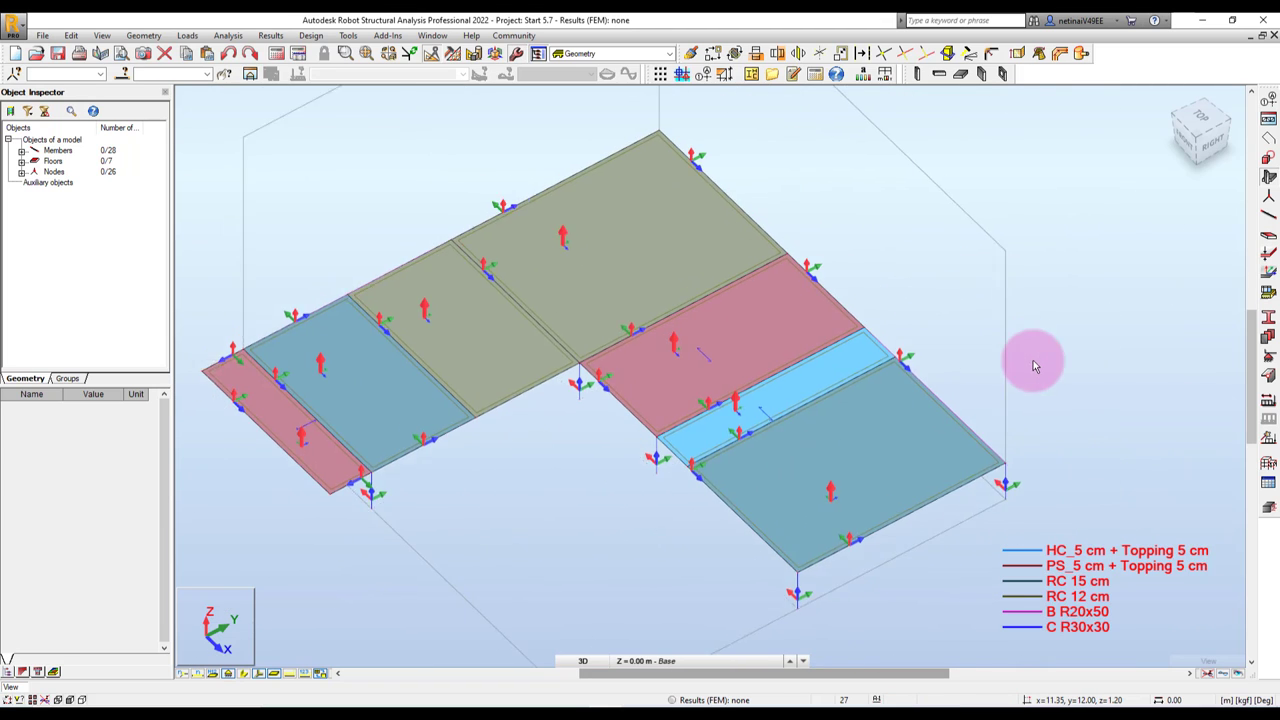
# Turn off the local axis symbols and view the seven floors from above
pyautogui.click(258, 672)
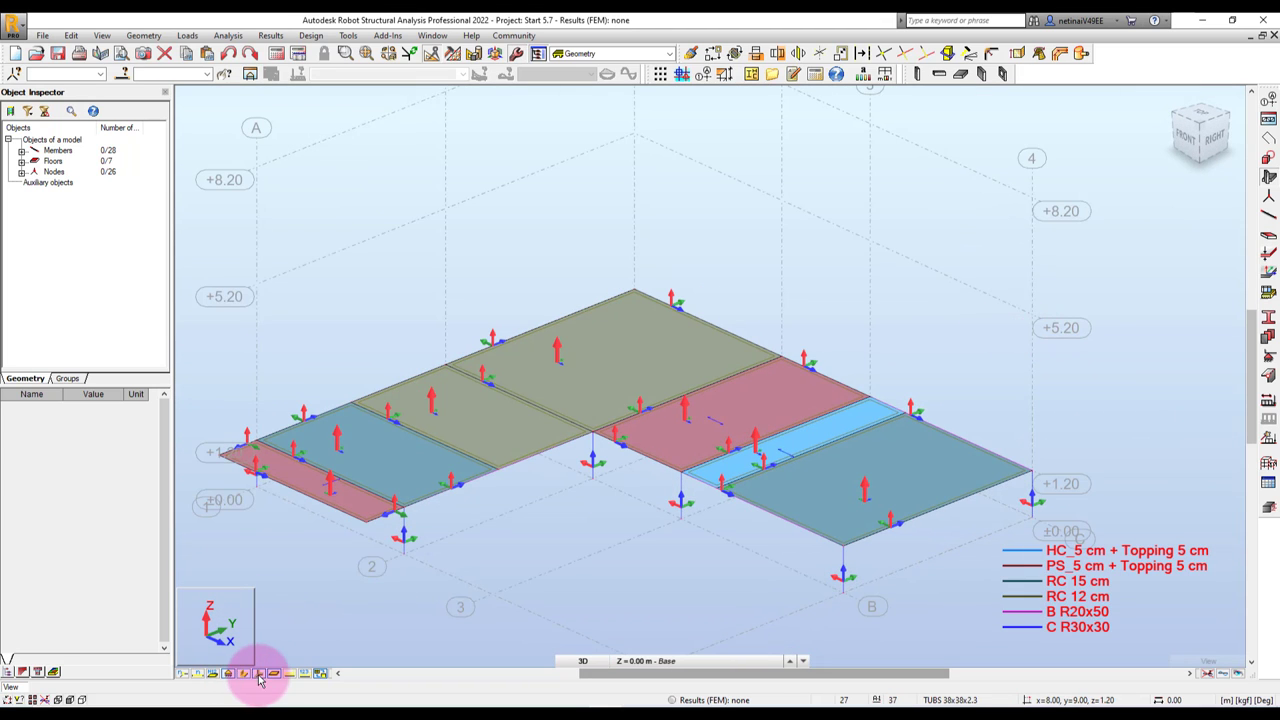
pyautogui.scroll(-2, 586, 538)
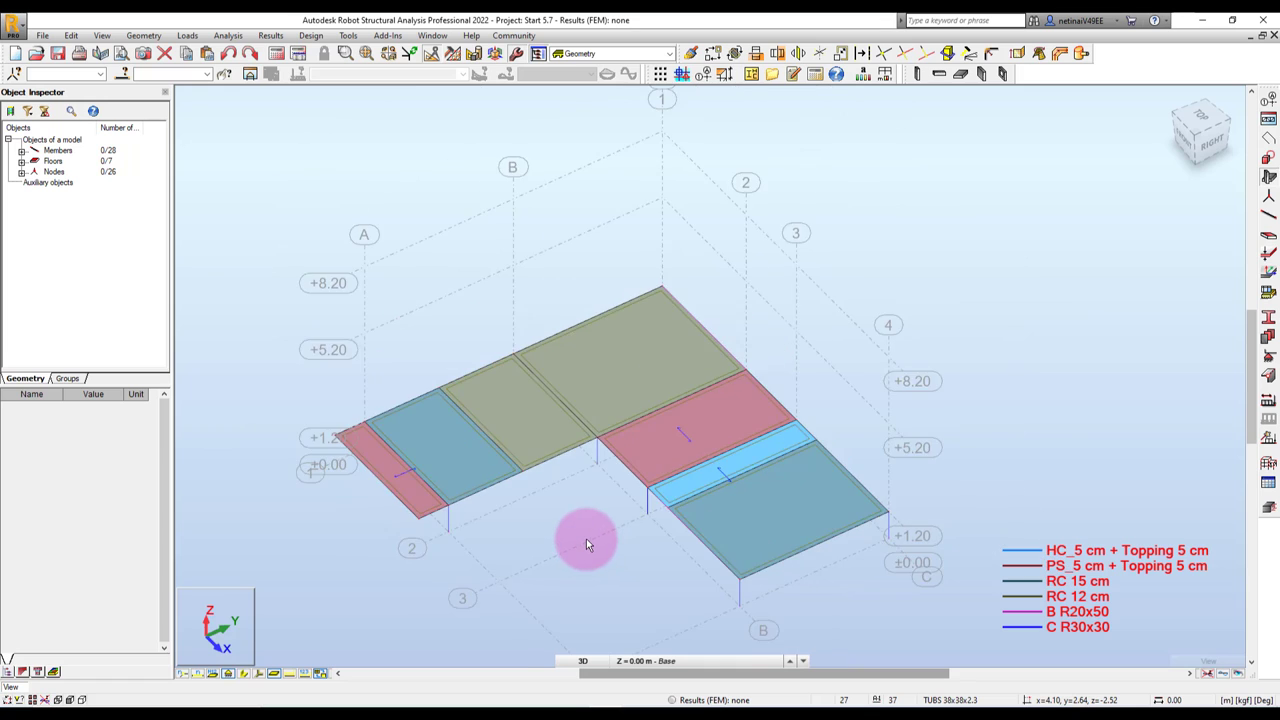
pyautogui.moveTo(586, 538)
pyautogui.keyDown('shift'); pyautogui.mouseDown(button='middle')
pyautogui.moveTo(593, 547)
pyautogui.moveTo(581, 543)
pyautogui.moveTo(583, 514)
pyautogui.mouseUp(button='middle'); pyautogui.keyUp('shift')
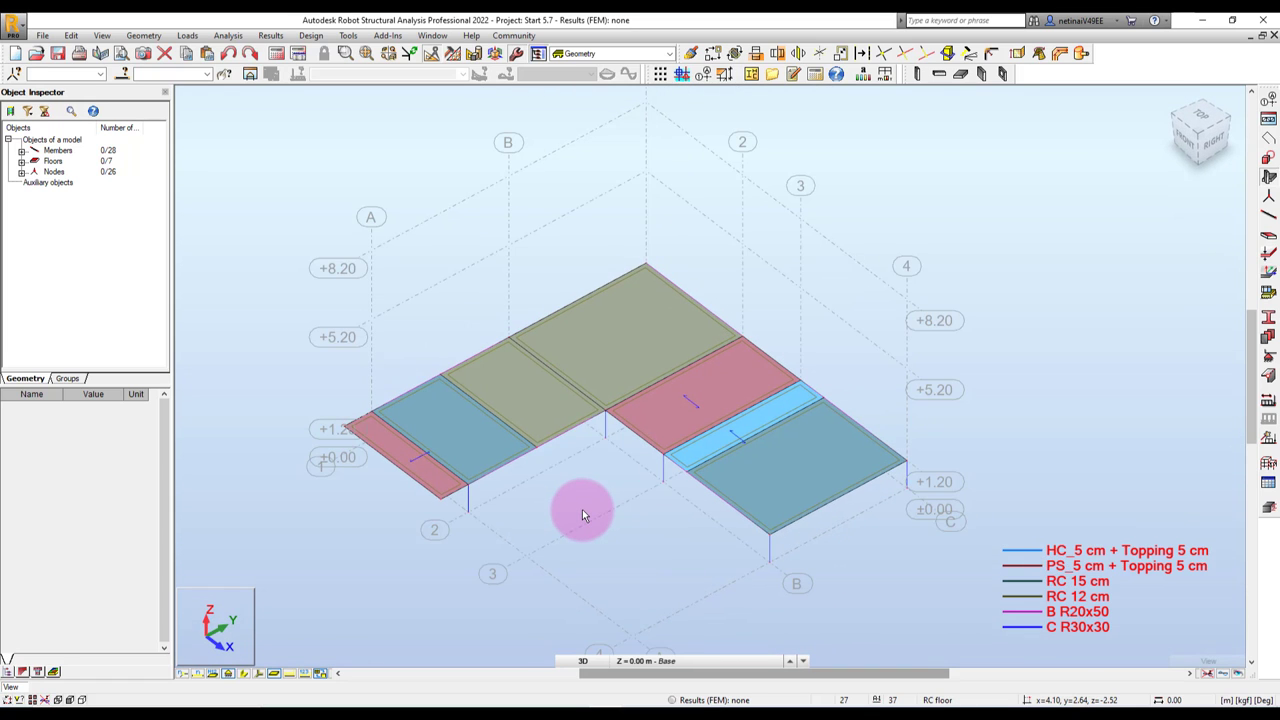